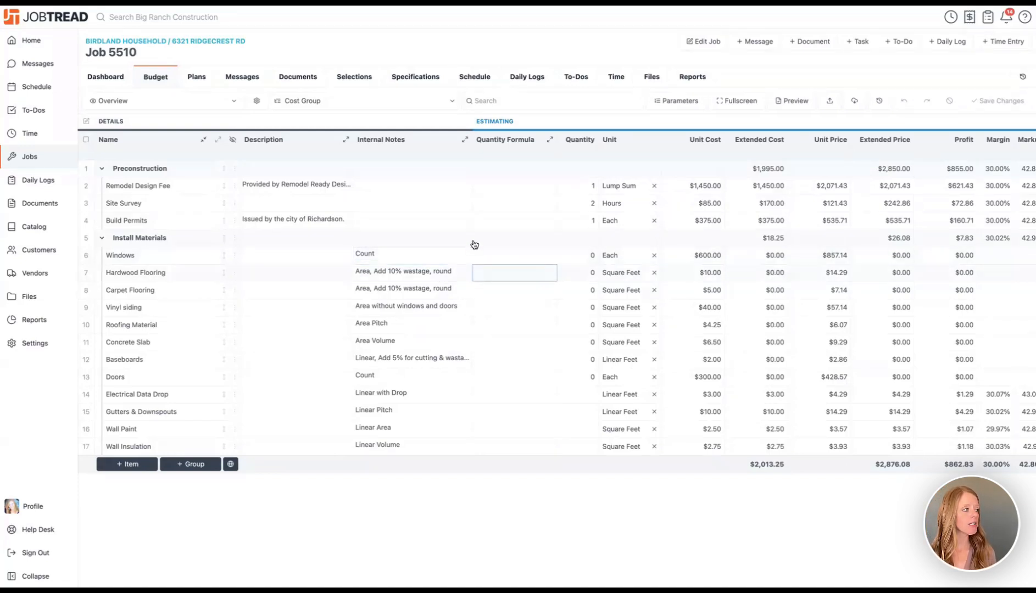
Step: Examine the available columns in the budget view settings, switching the Description column off and back on
click(258, 102)
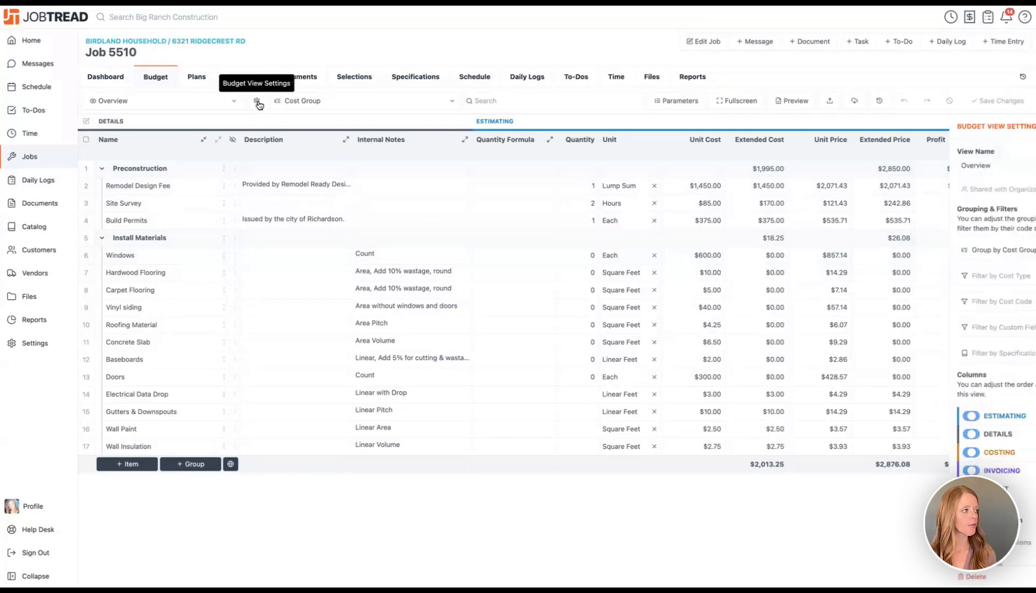
scroll(962, 291, down, 5)
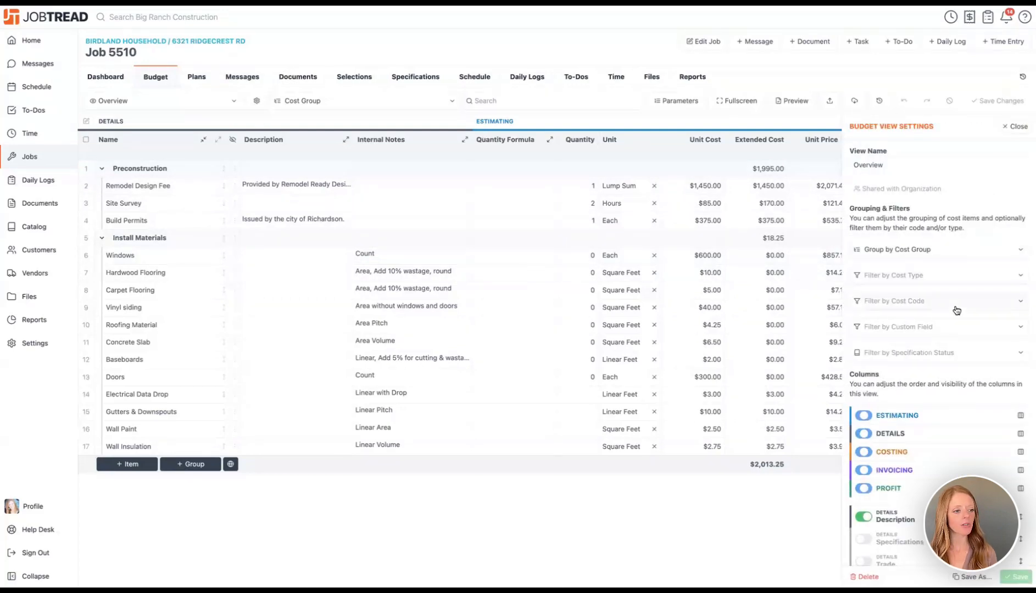
scroll(957, 311, down, 2)
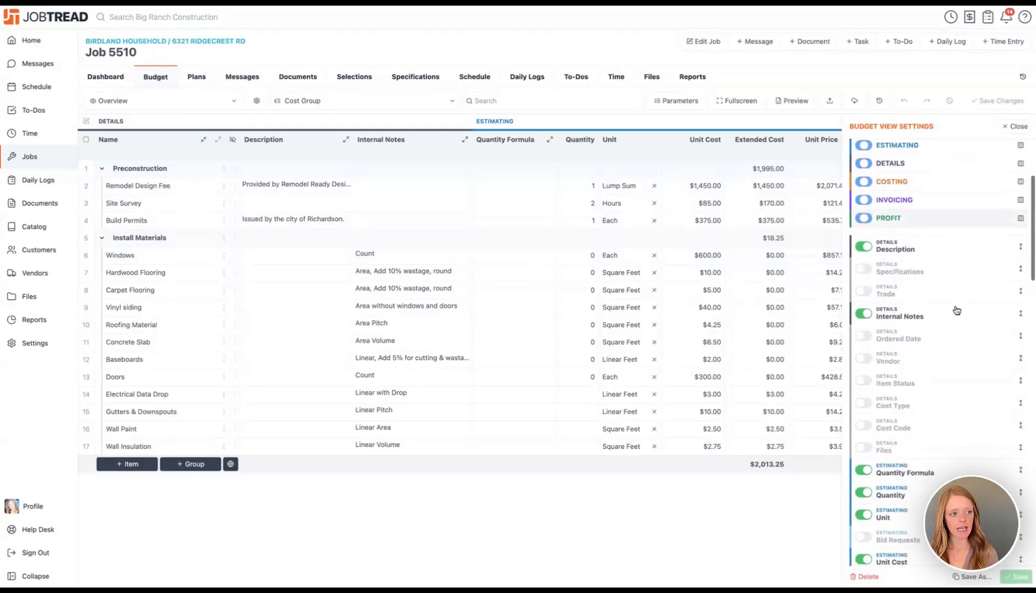
click(863, 248)
click(864, 247)
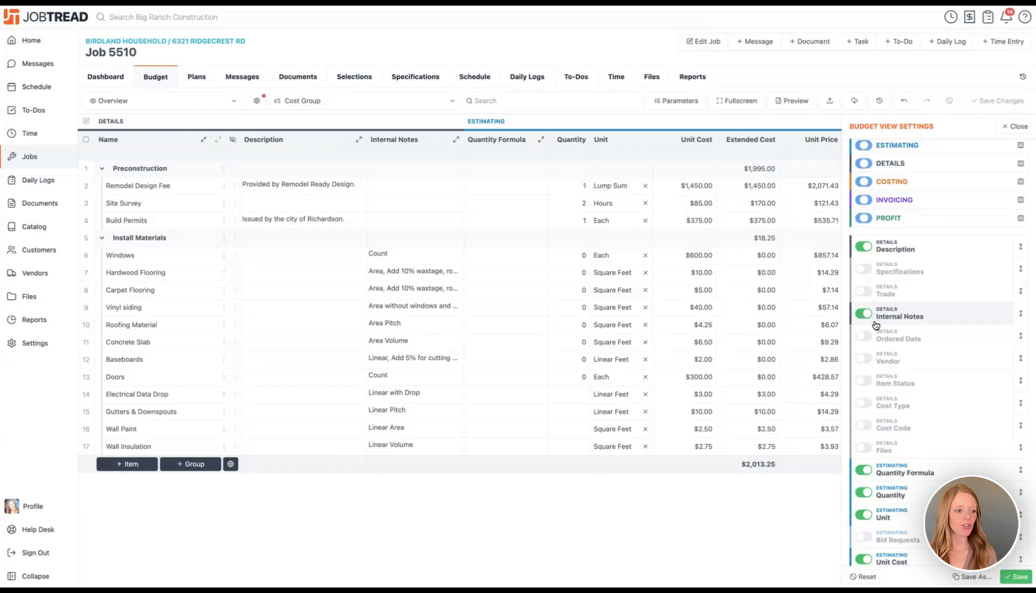
scroll(859, 322, down, 3)
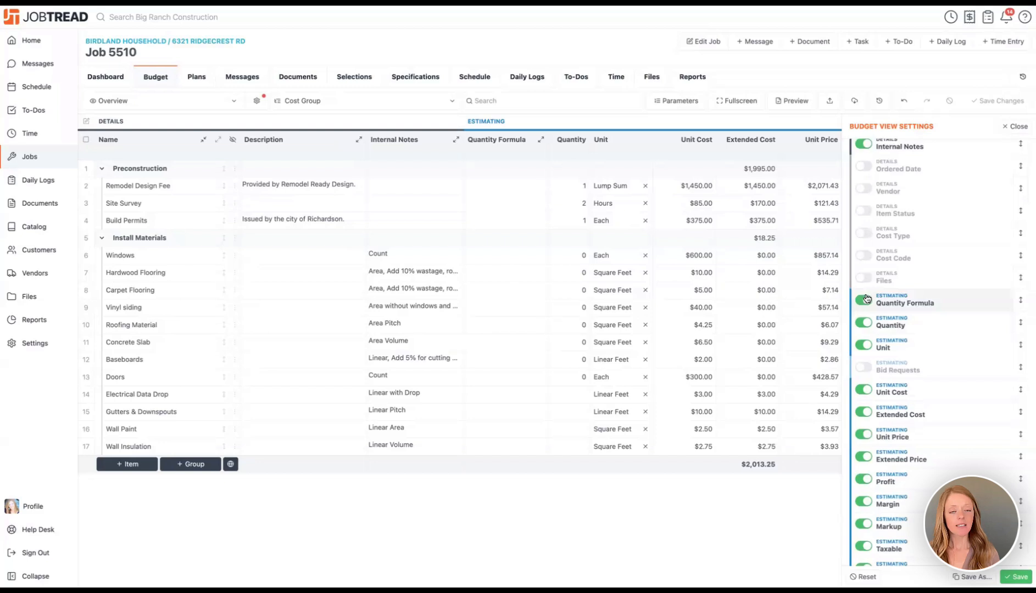
scroll(867, 298, down, 15)
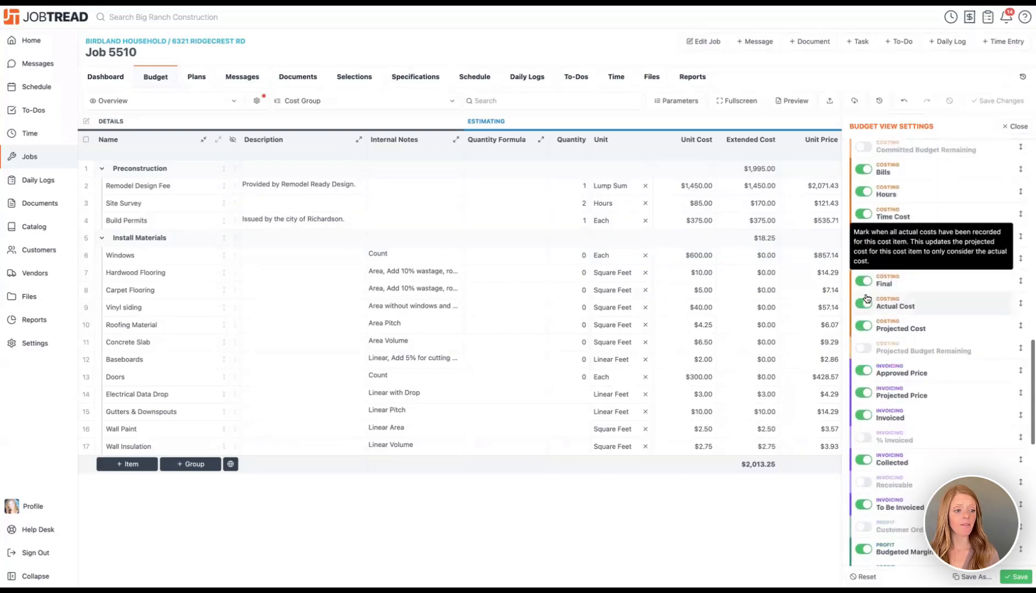
scroll(866, 298, down, 3)
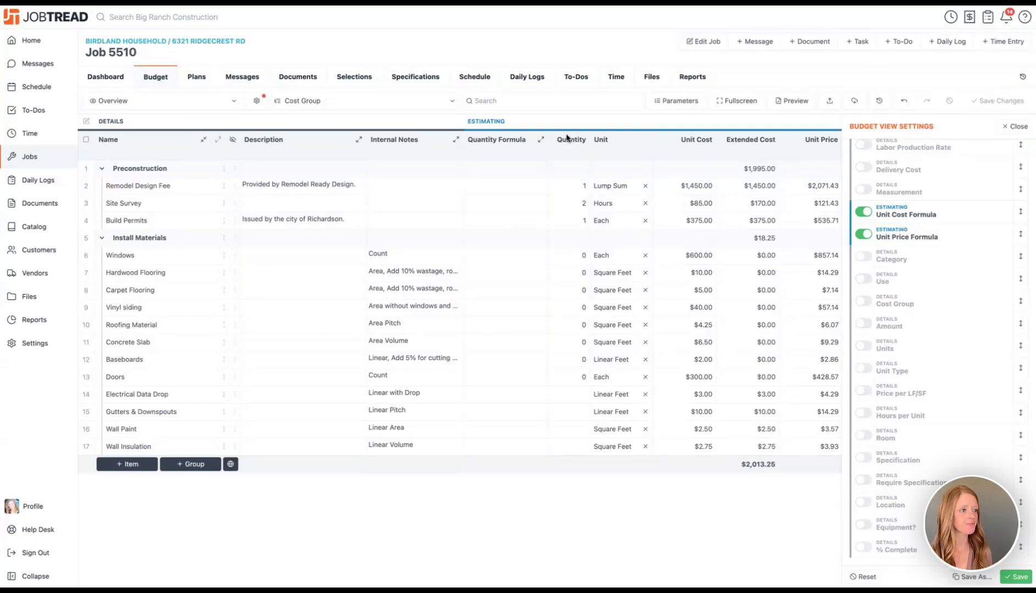
click(1012, 126)
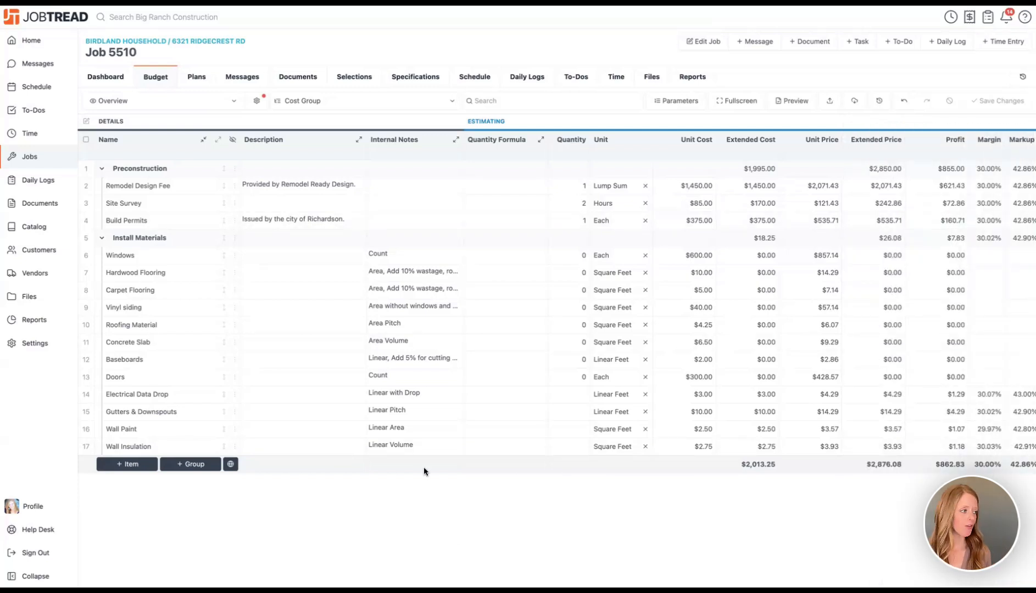
Step: Review the internal notes of the Vinyl siding, Roofing Material and Concrete Slab budget items
click(419, 314)
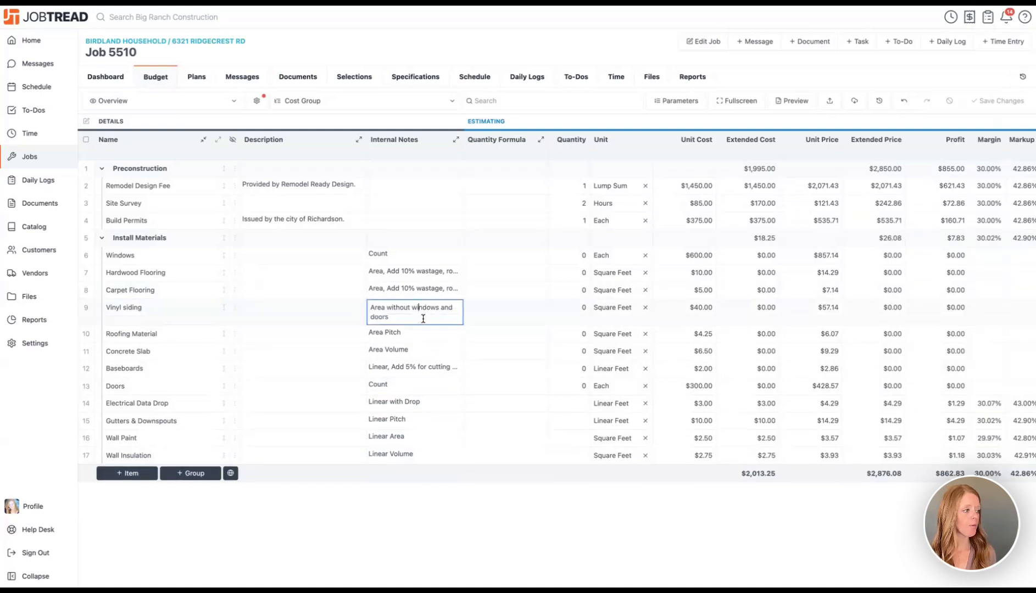
click(416, 337)
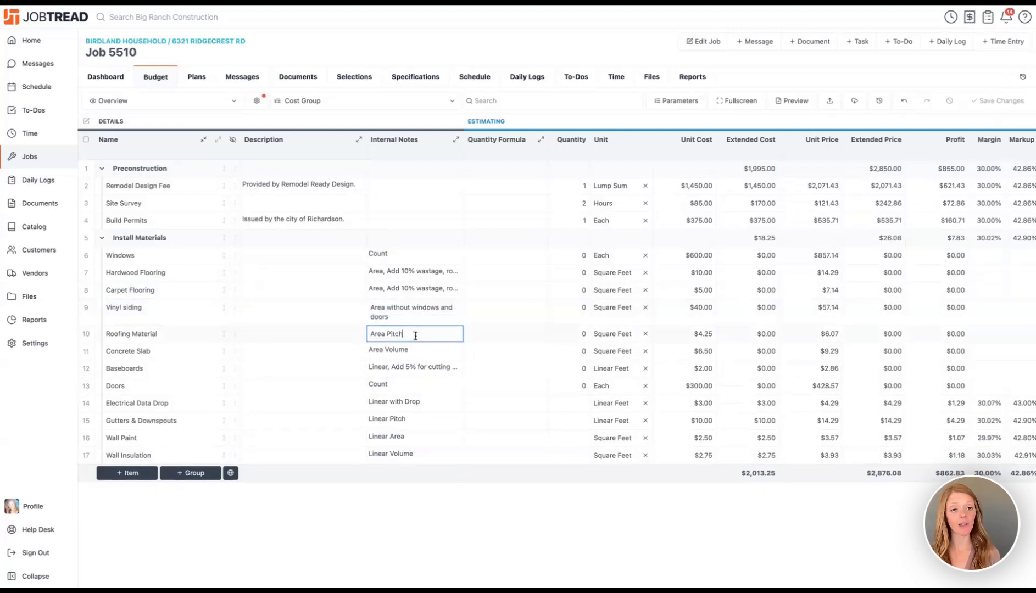
click(413, 351)
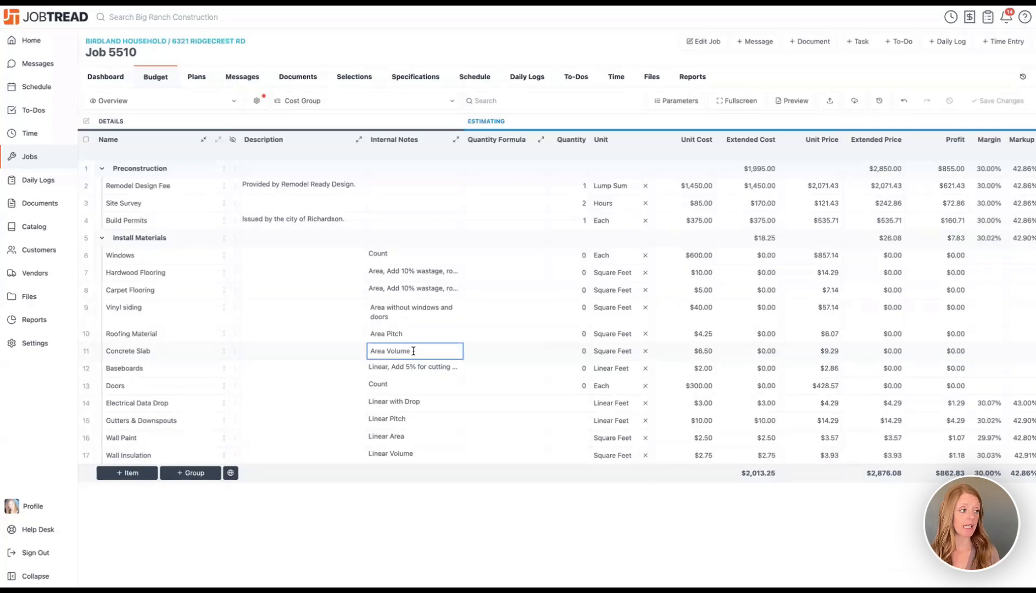
click(446, 544)
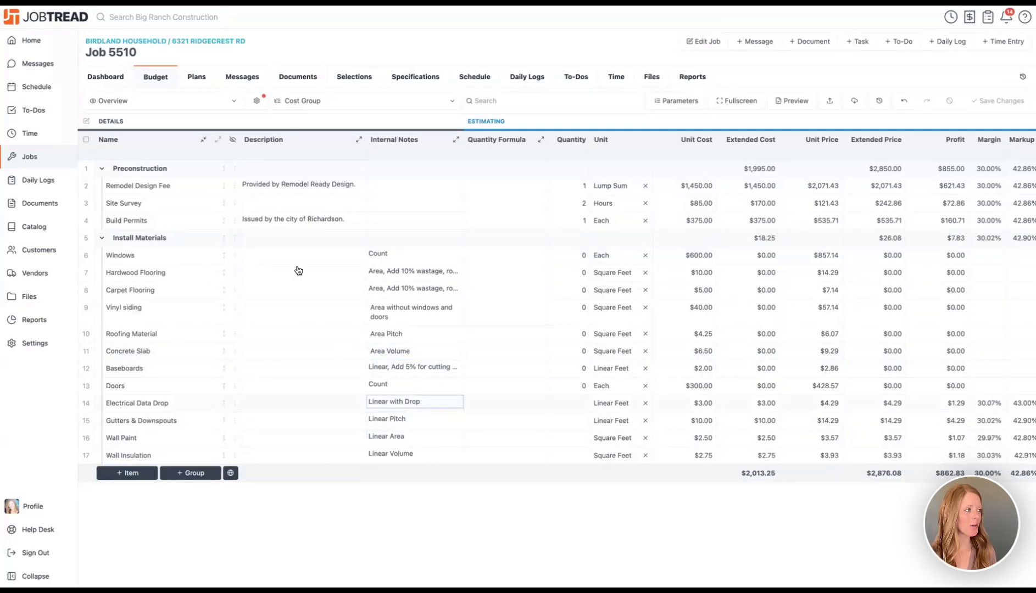
Step: Upload American Farmhouse - Takeoff Plans.pdf to the job's plans with the Plans file tag
click(198, 78)
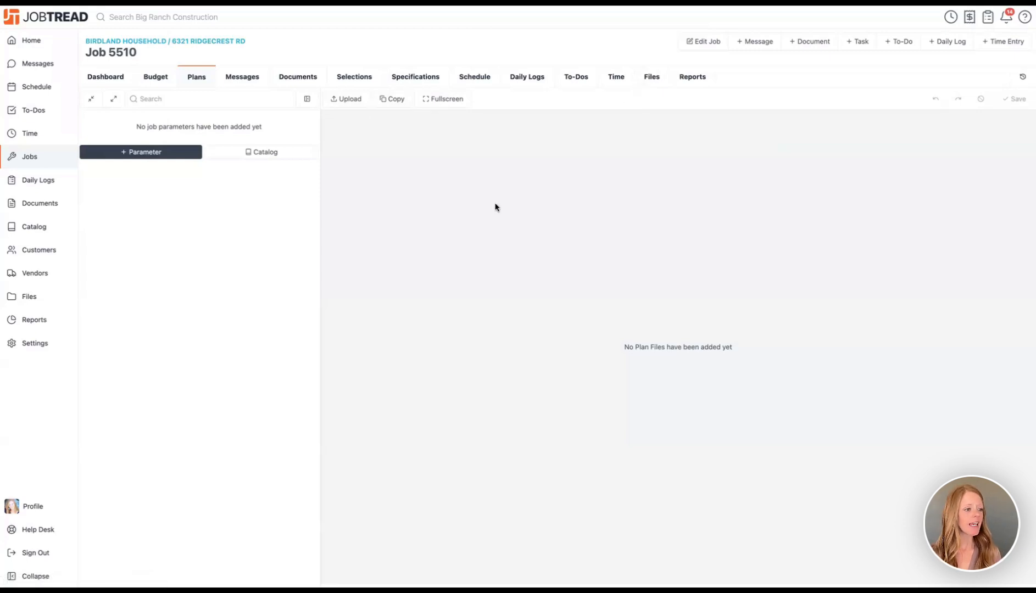
drag(1004, 397, 708, 330)
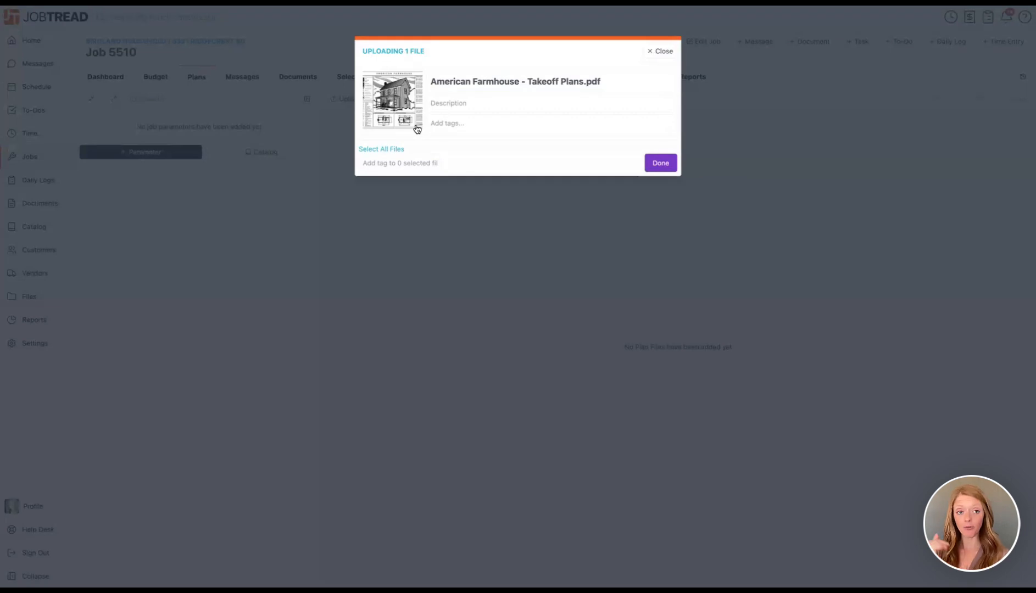
click(459, 123)
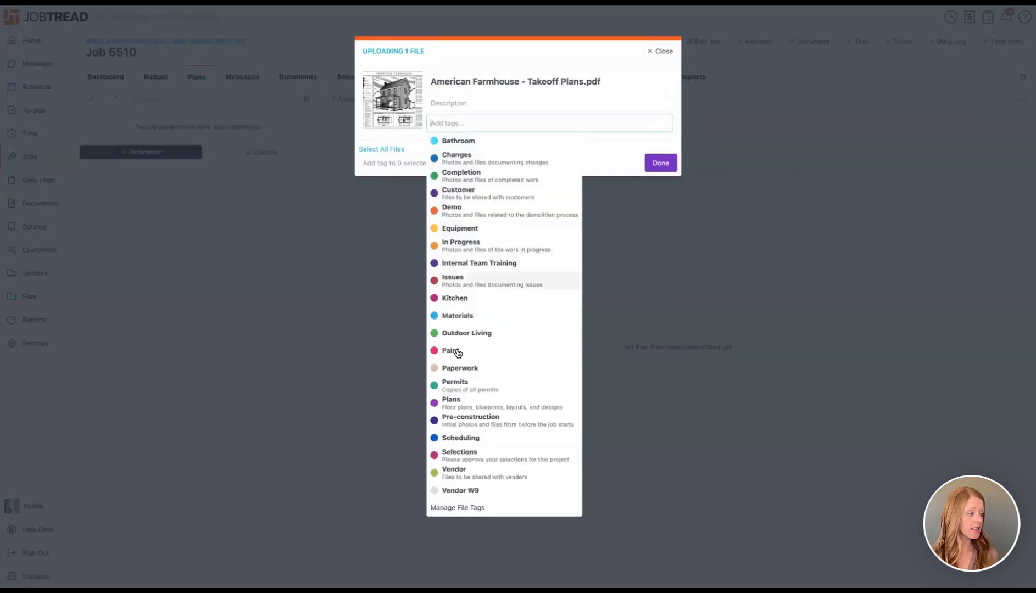
click(464, 406)
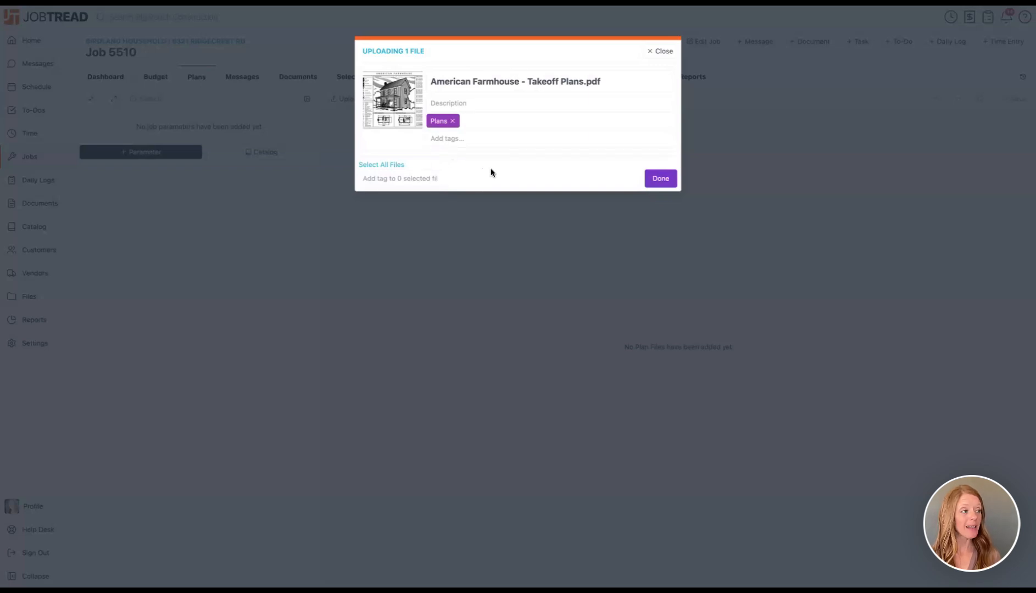
click(661, 178)
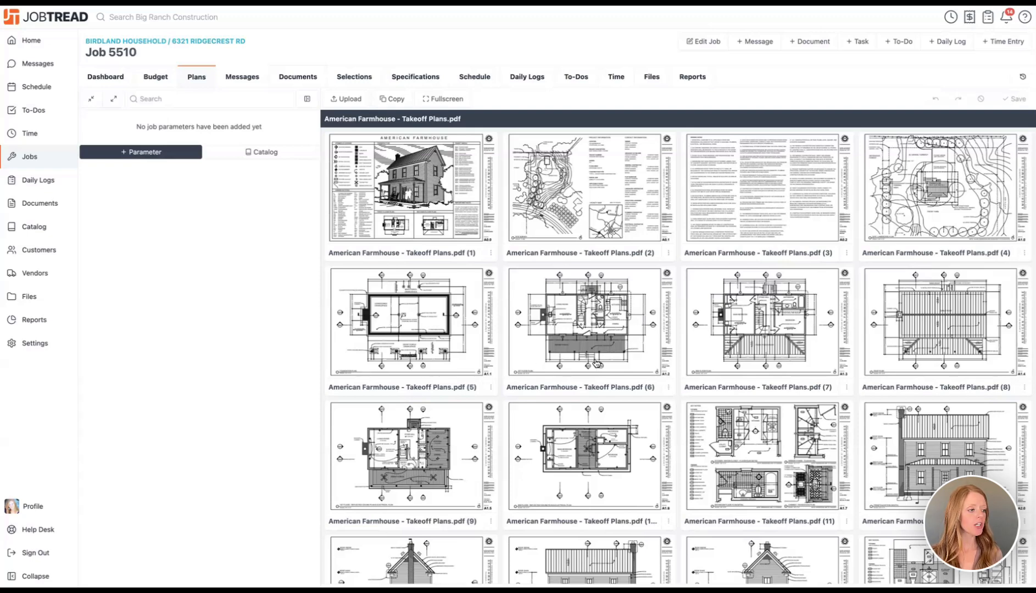
Step: Open the 1st floor plan, page 6 of the takeoff plans, and set its scale to 1/4" = 1'-0"
click(598, 338)
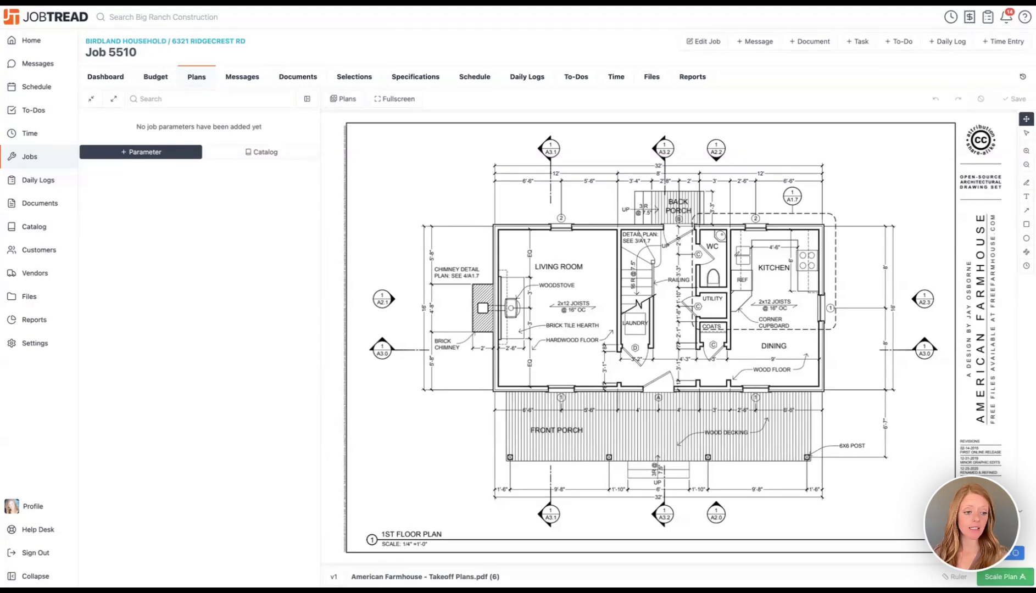
scroll(991, 555, down, 8)
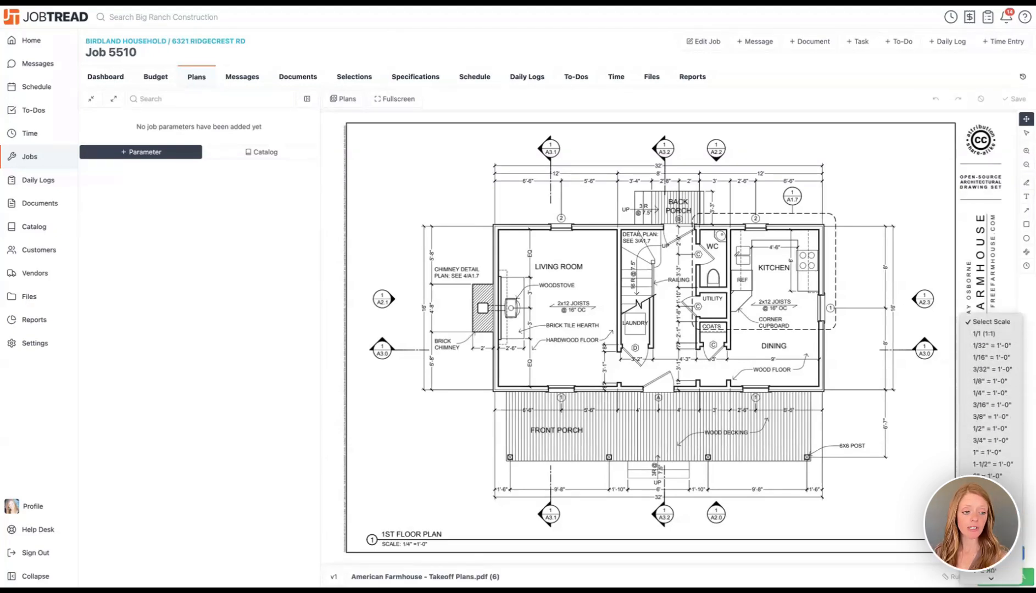
click(1028, 533)
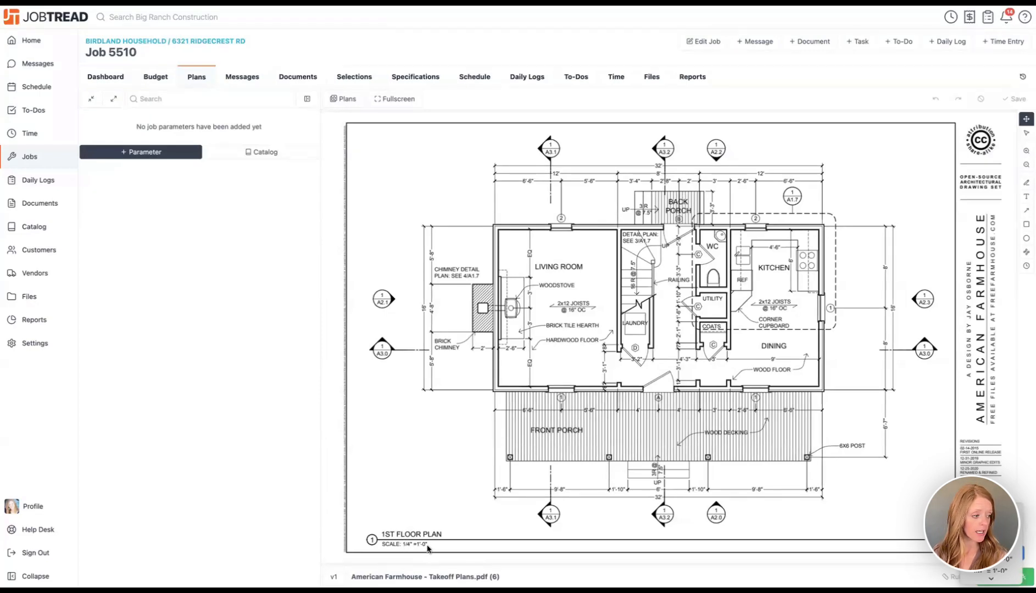
click(1009, 560)
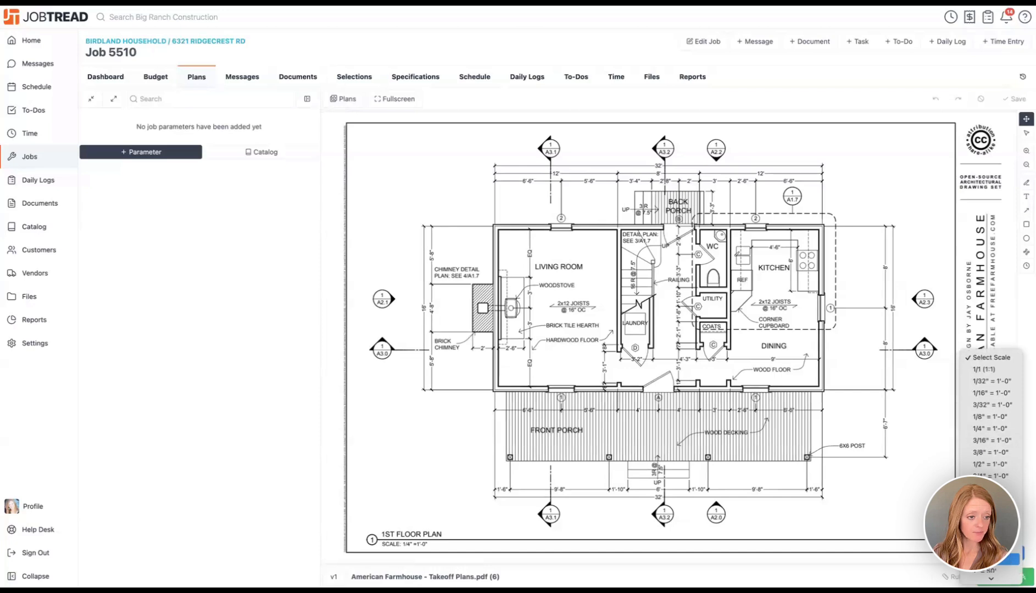
click(992, 428)
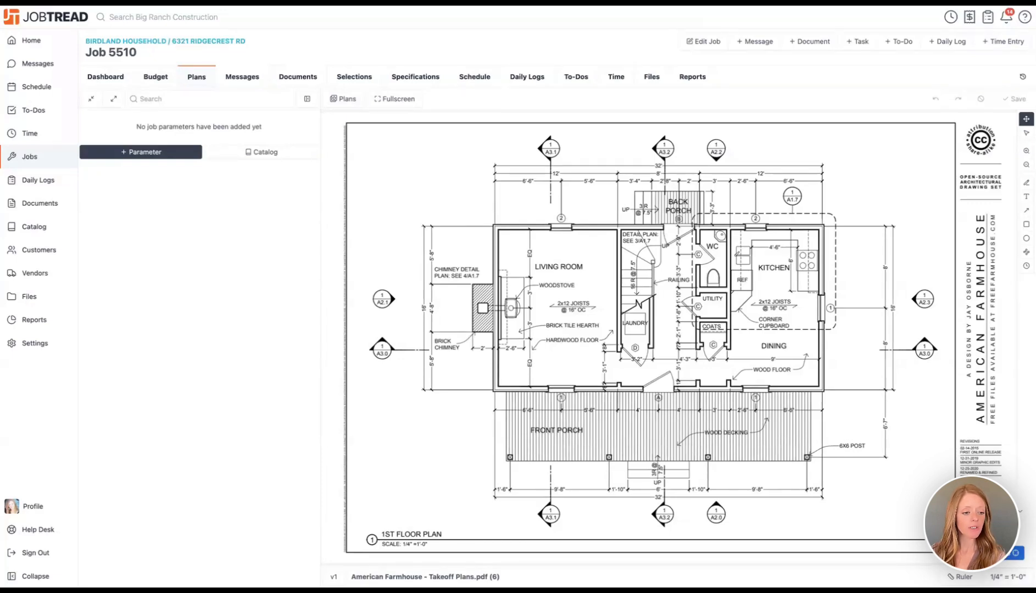
Step: Calibrate the 1st floor plan's scale along the 16' vertical dimension line beside the kitchen, entering 16 feet 0 inches
click(1014, 553)
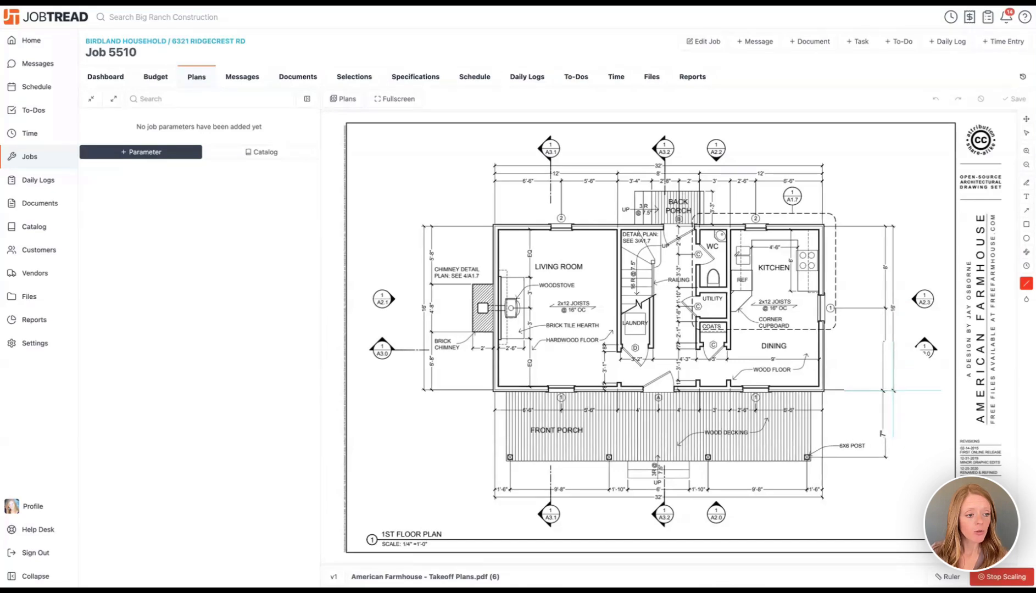
click(893, 390)
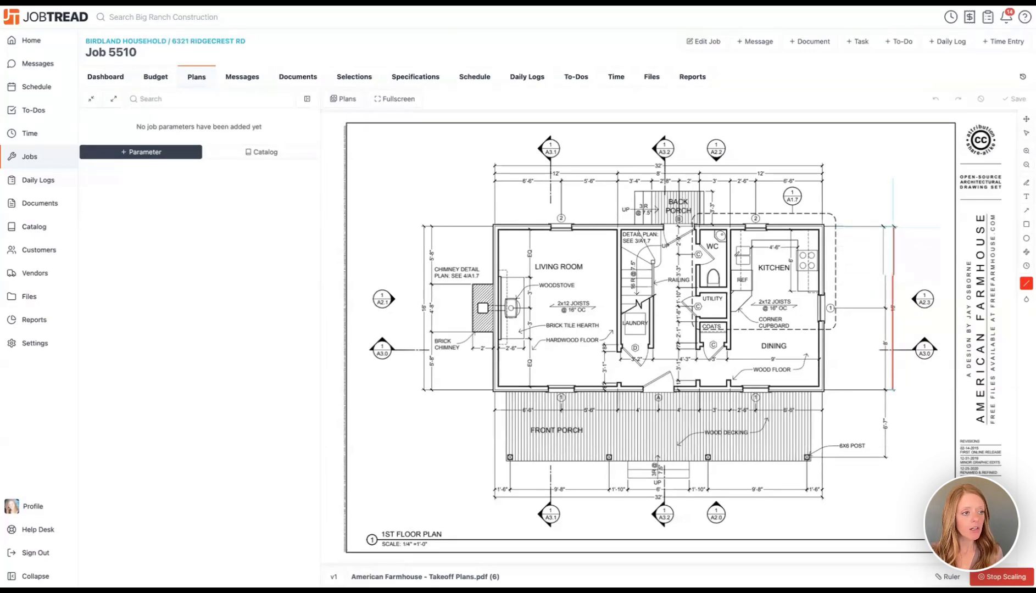
click(892, 226)
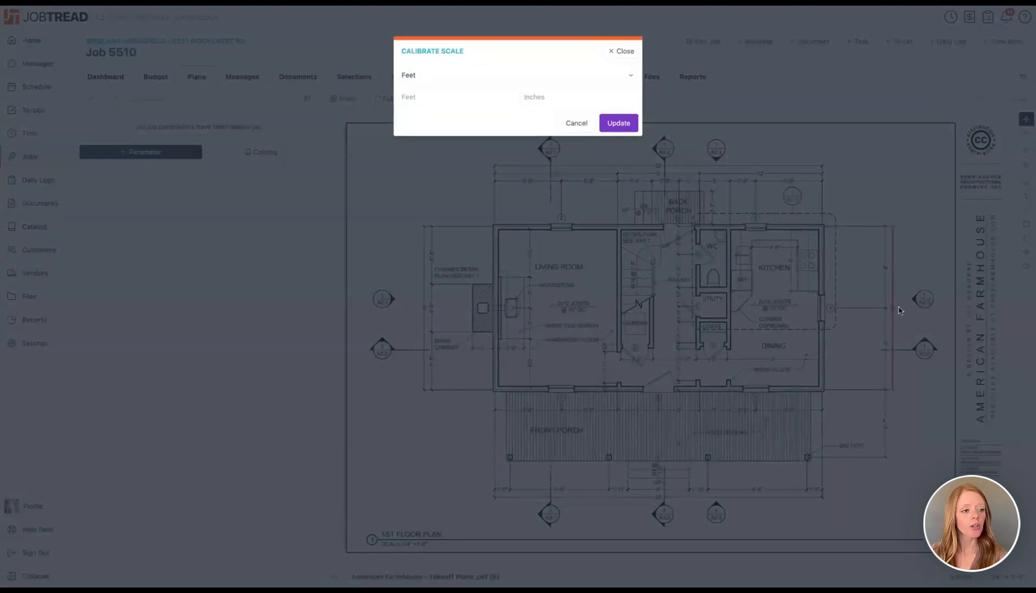
click(470, 106)
text(16)
click(548, 100)
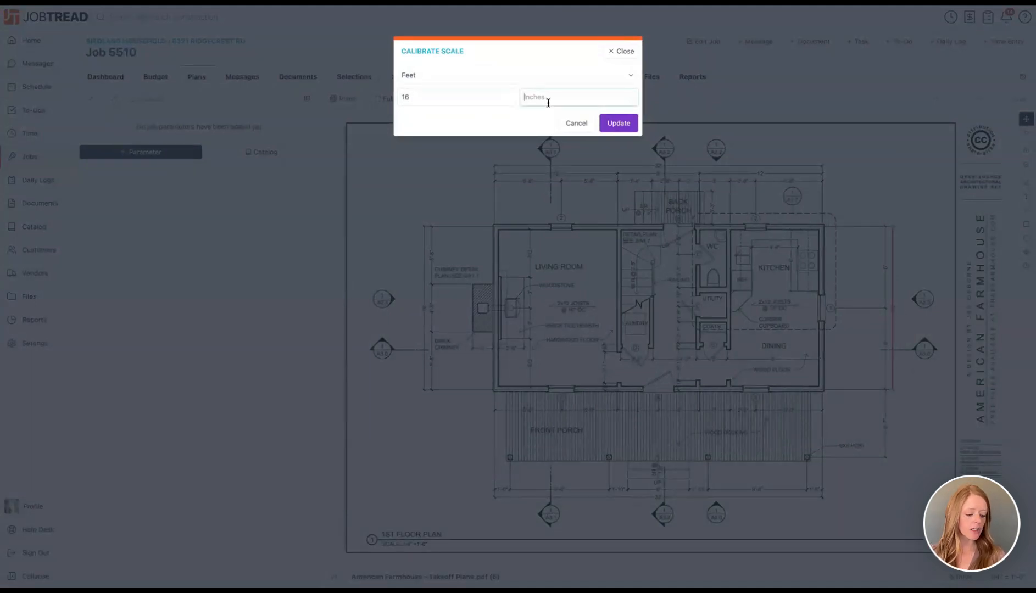
text(0)
click(612, 127)
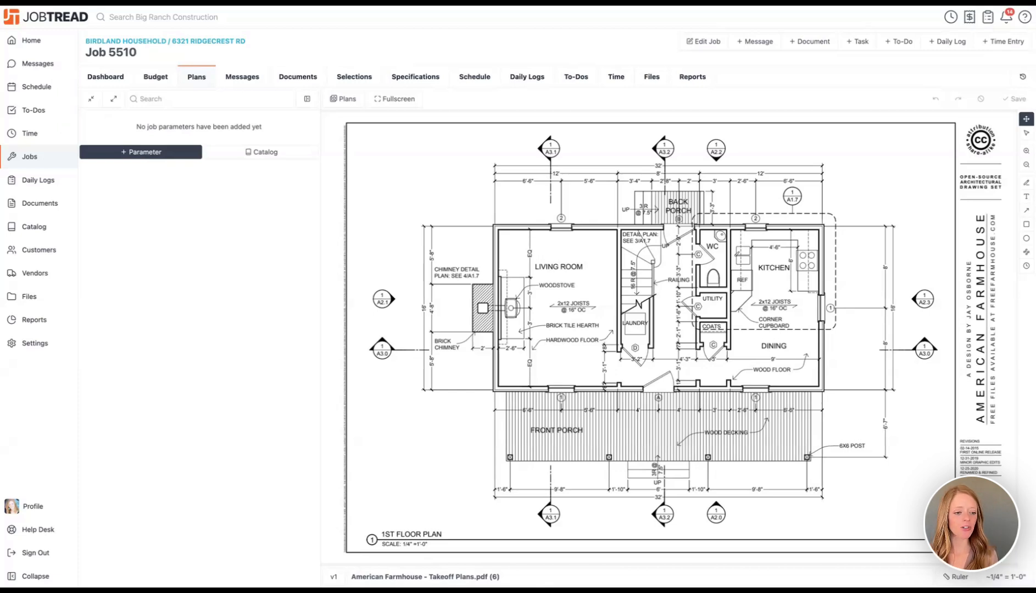
Step: Measure the overall 32' dimension line above the 1st floor plan with the ruler, and clear the measurement
click(956, 576)
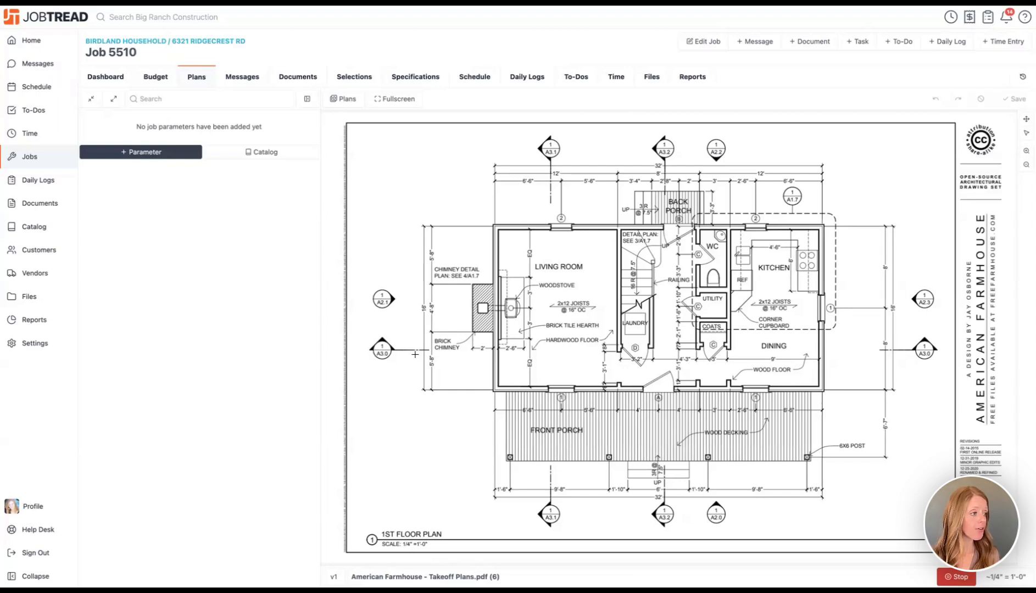
click(494, 166)
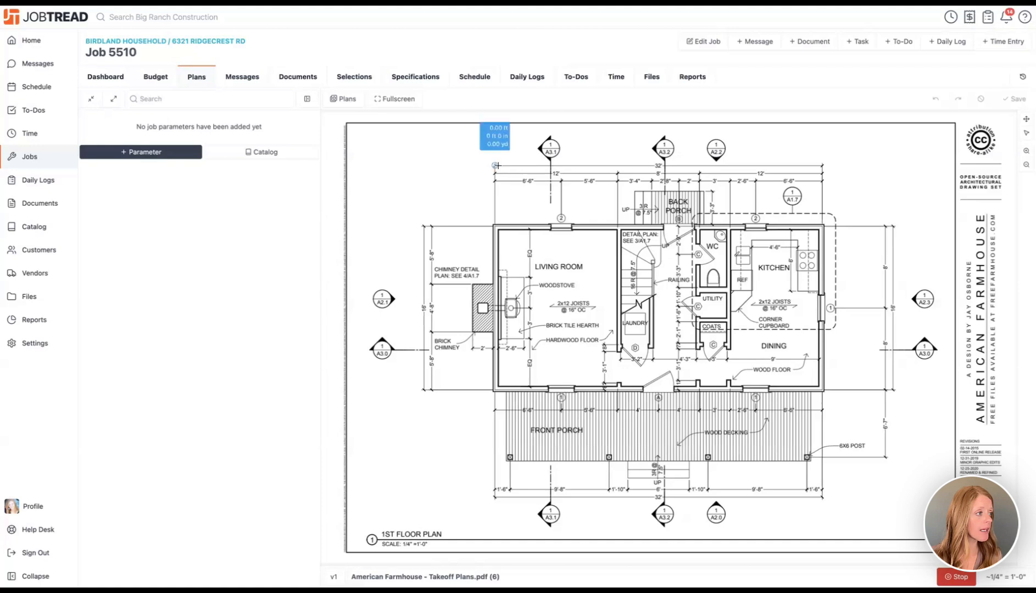
click(823, 165)
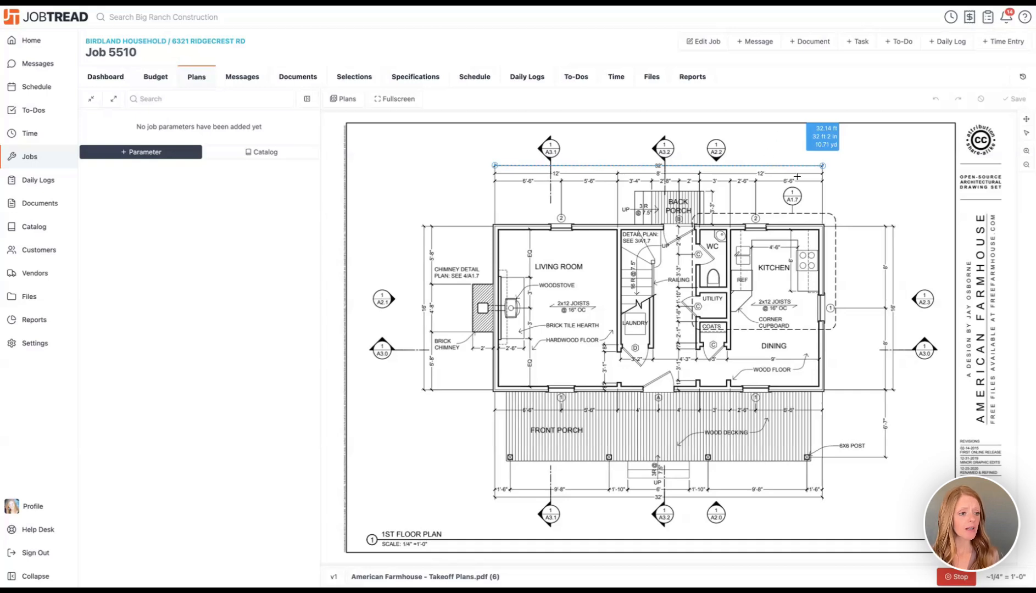
click(957, 576)
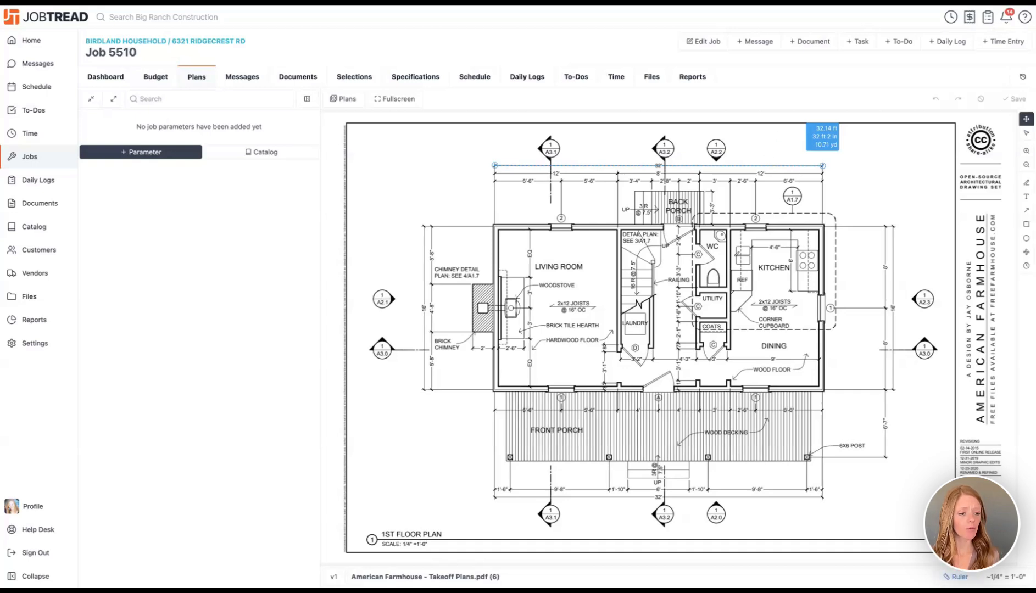
key(Escape)
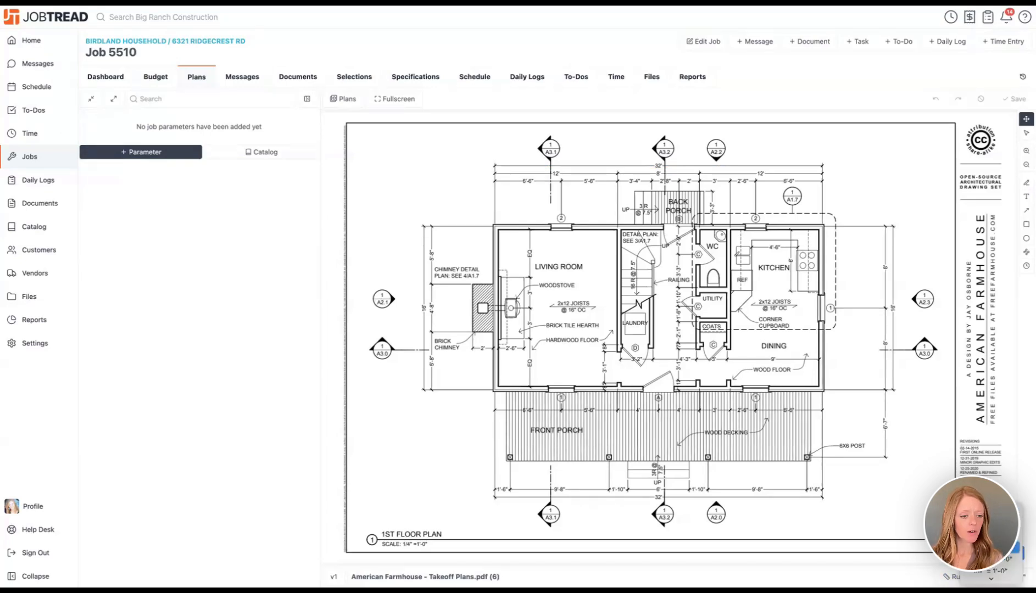
Step: Set the 1st floor plan's scale back to the preset 1/4" = 1'-0"
scroll(992, 548, down, 3)
click(989, 489)
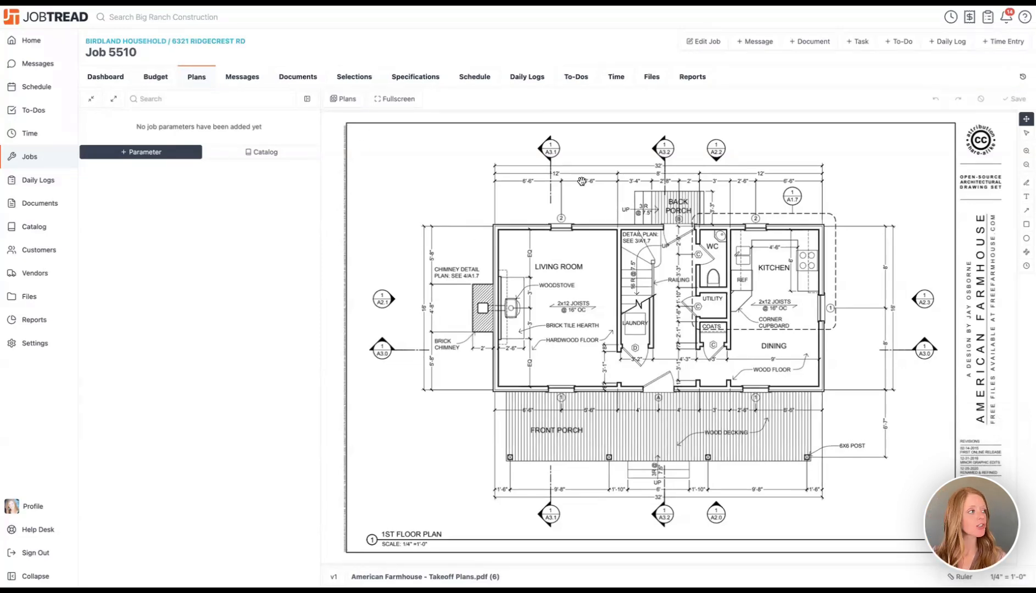
Step: Open the 2nd floor plan, page 7 of the takeoff plans, and set its scale to 1/4" = 1'-0"
click(345, 99)
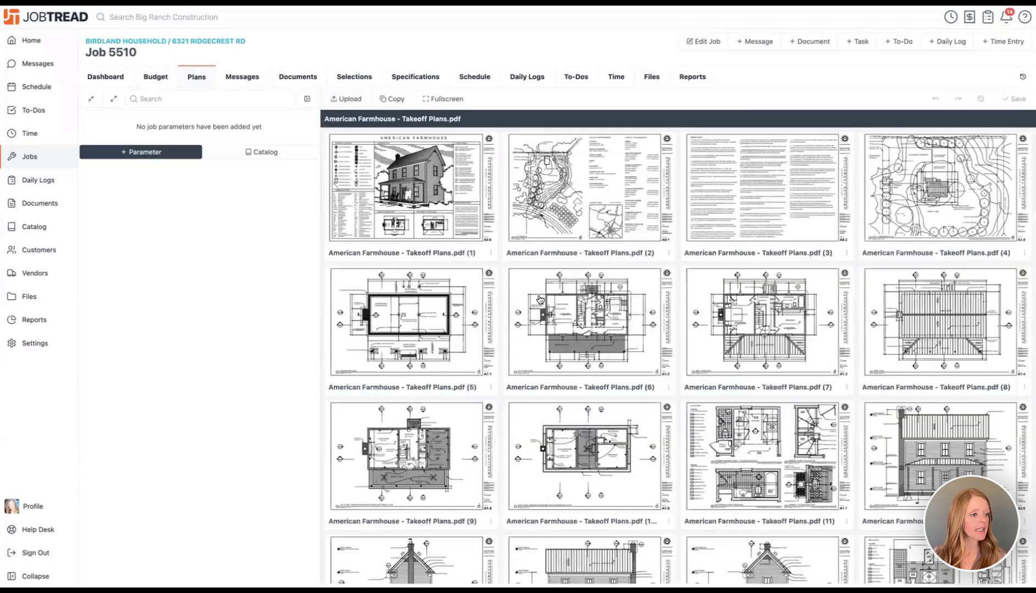
click(768, 320)
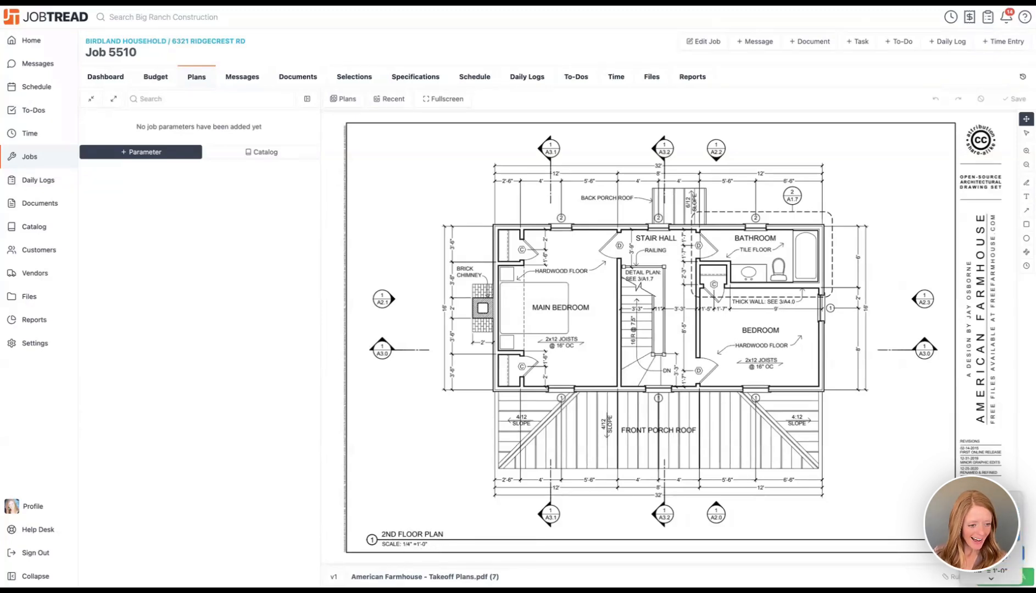
click(992, 575)
click(992, 522)
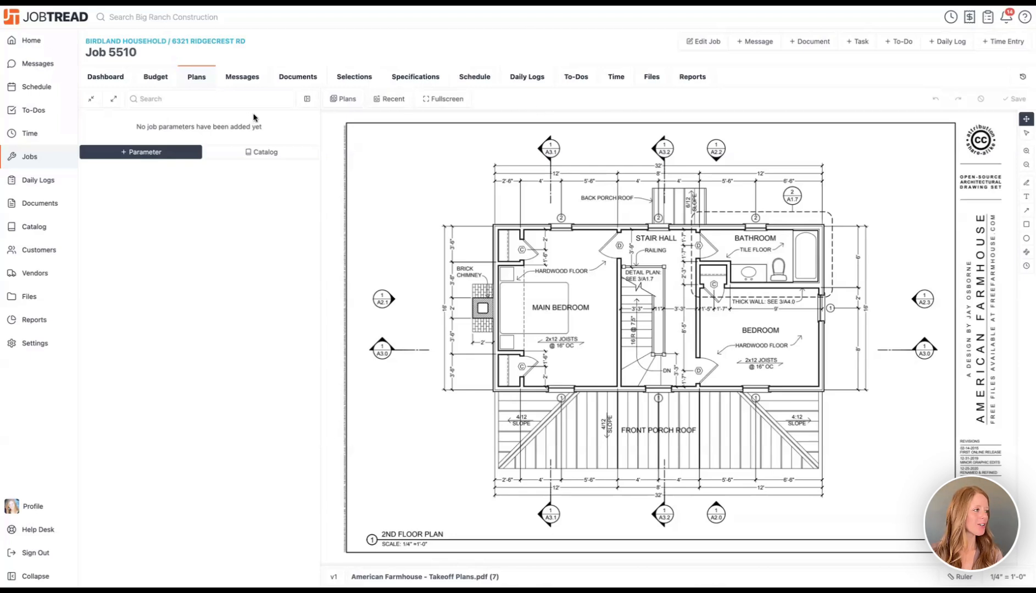
Step: Return to the 1st floor plan, page 6, and add a Count parameter named Windows
click(339, 101)
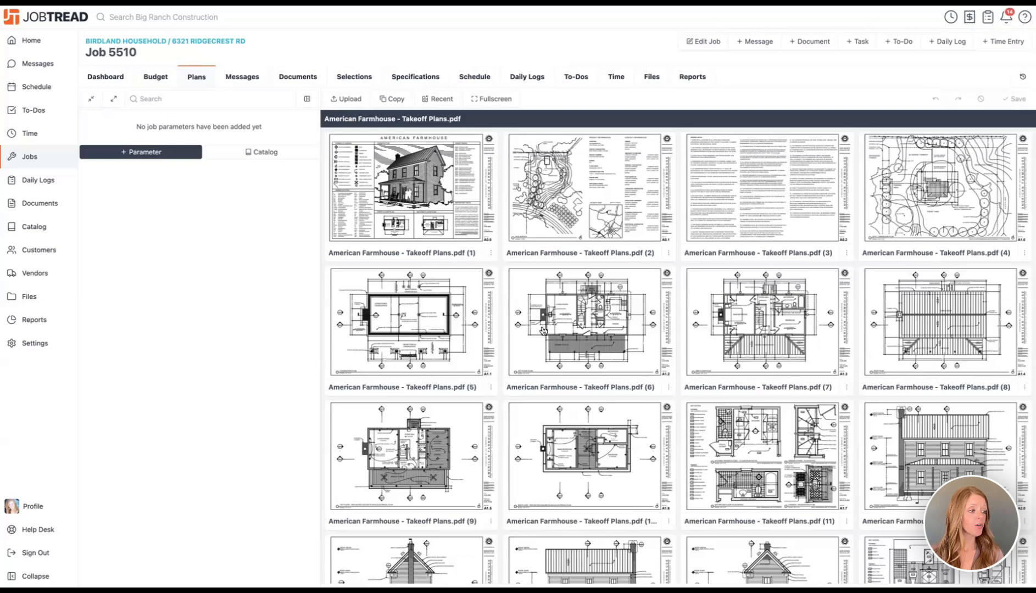
click(578, 339)
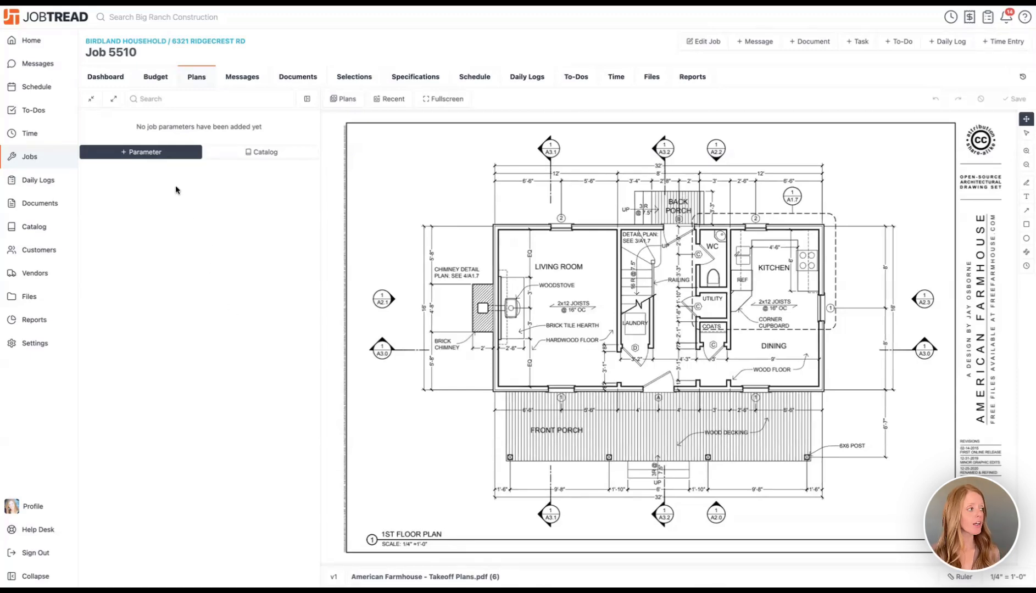
click(157, 156)
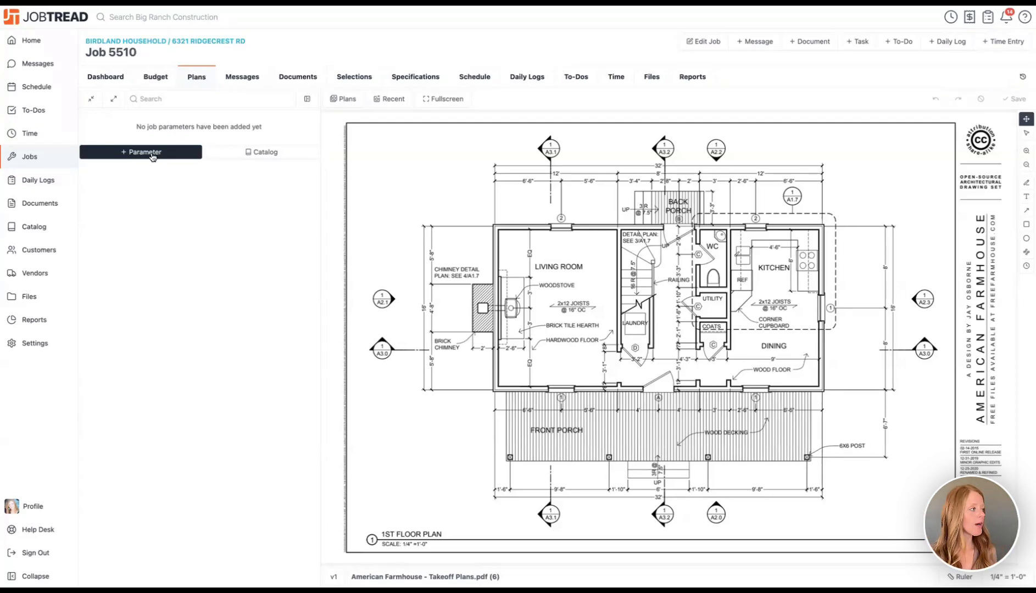
click(140, 155)
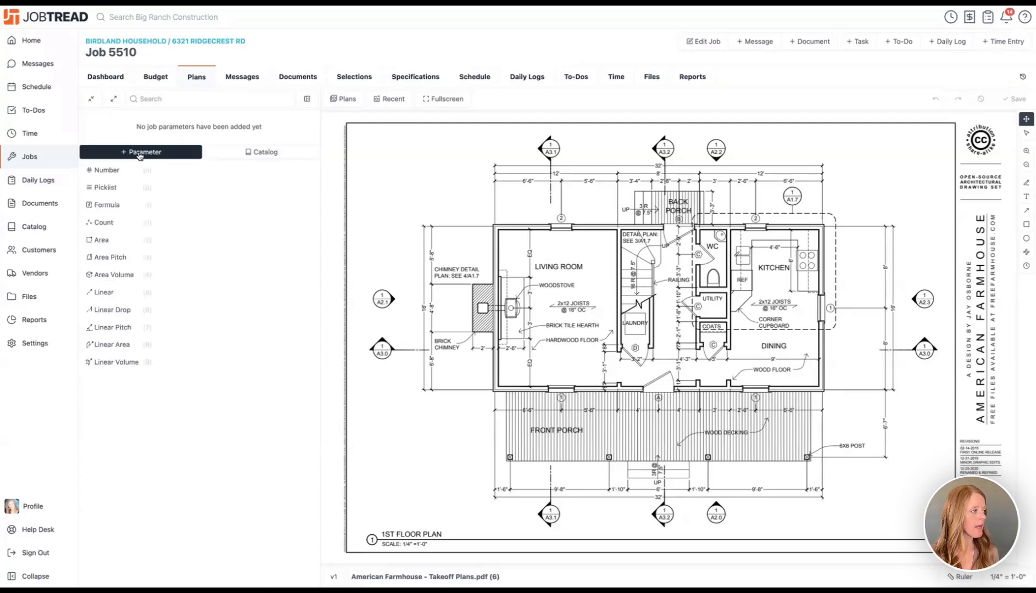
click(121, 221)
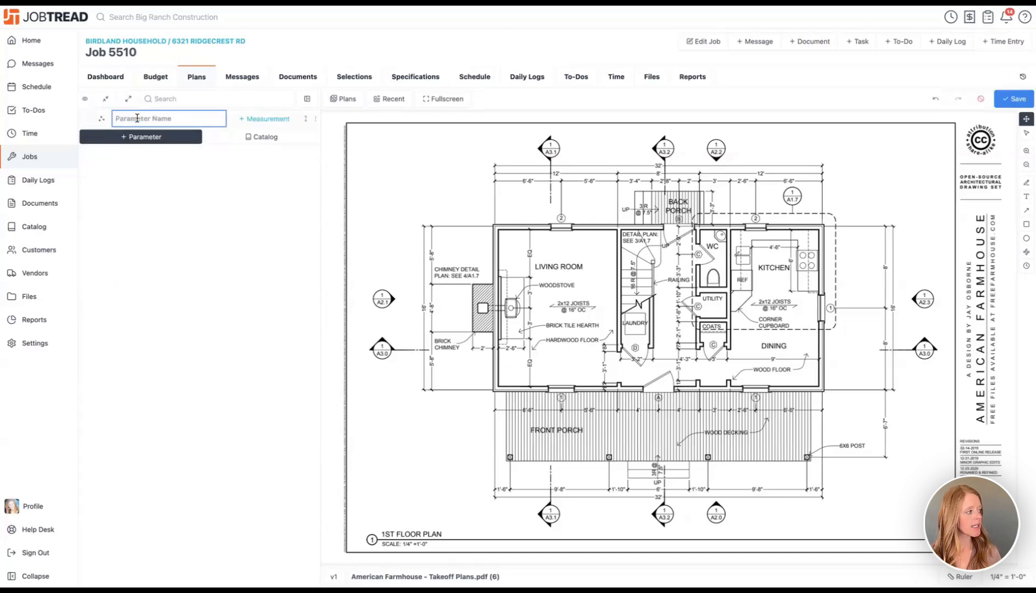
text(Win)
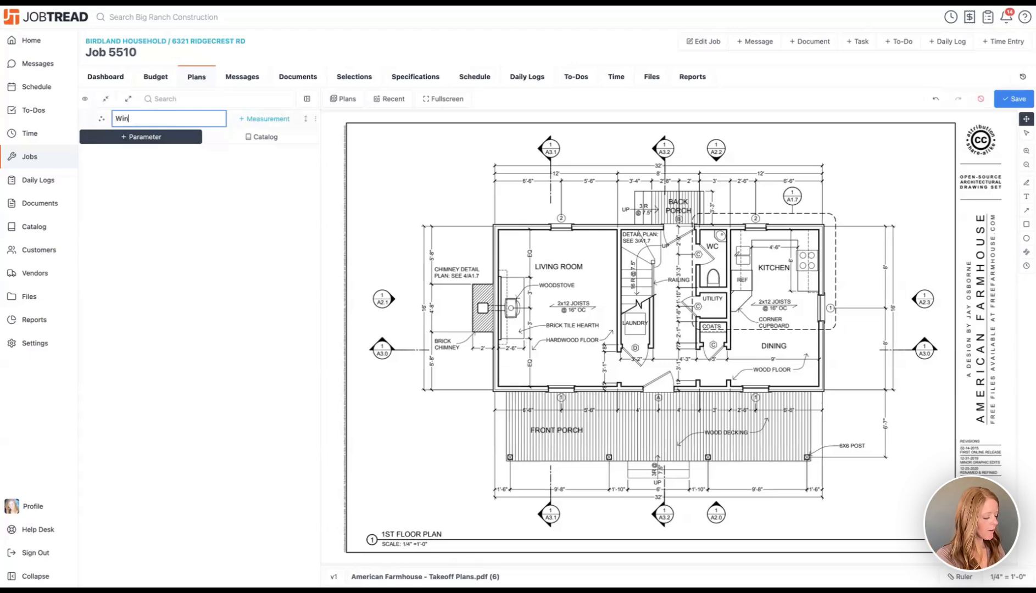
text(dows)
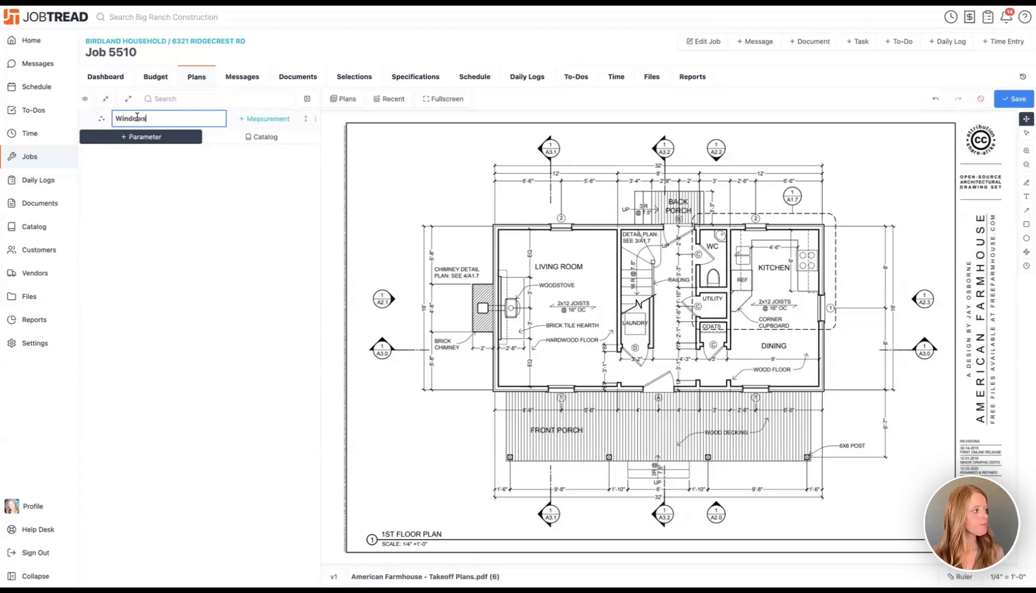
Step: Add a measurement to Windows and mark the five windows along the exterior walls of the 1st floor plan
click(273, 119)
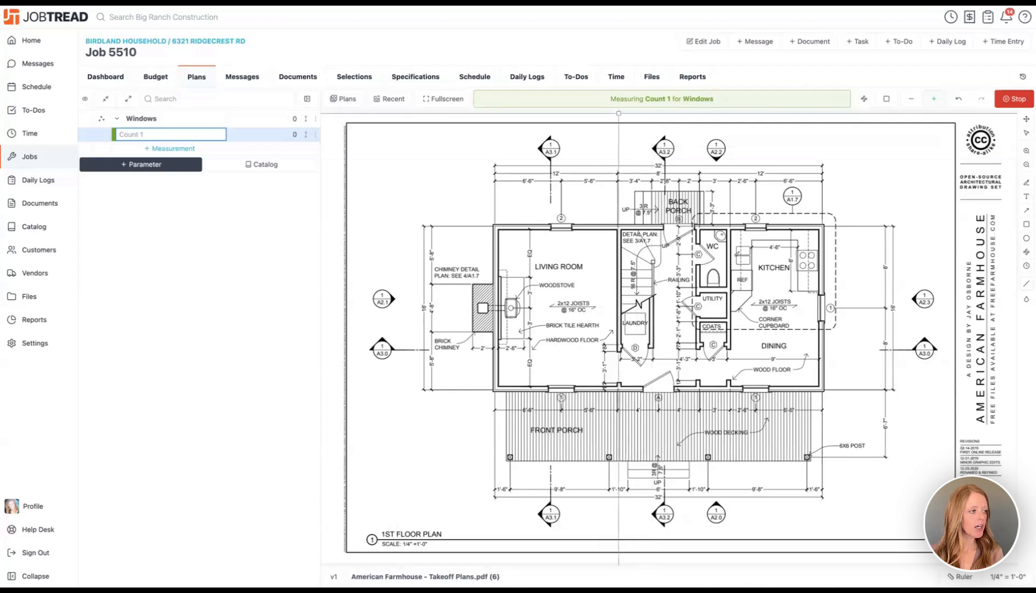
click(561, 229)
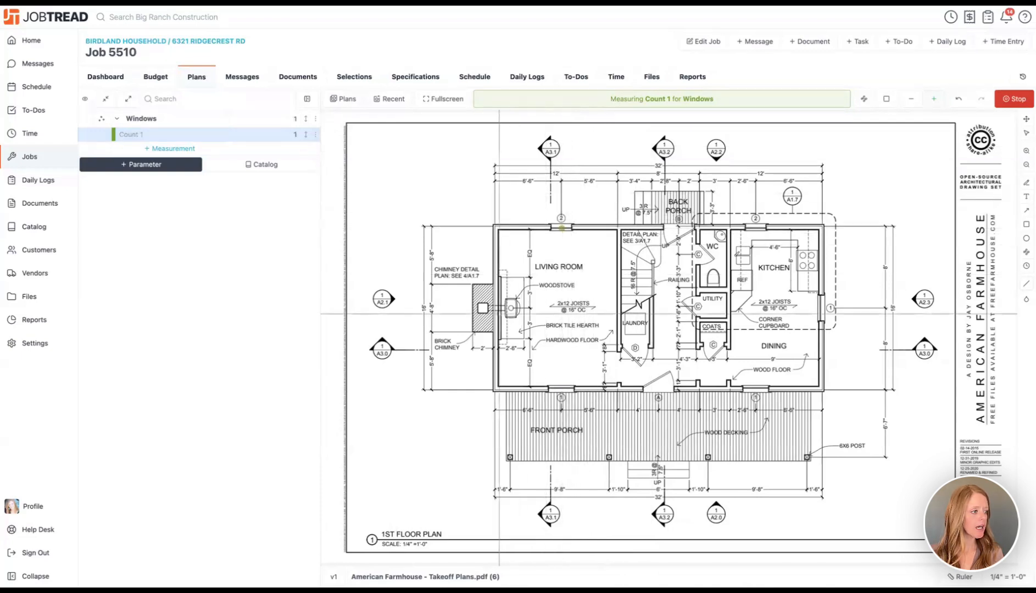
click(561, 389)
click(750, 389)
click(822, 309)
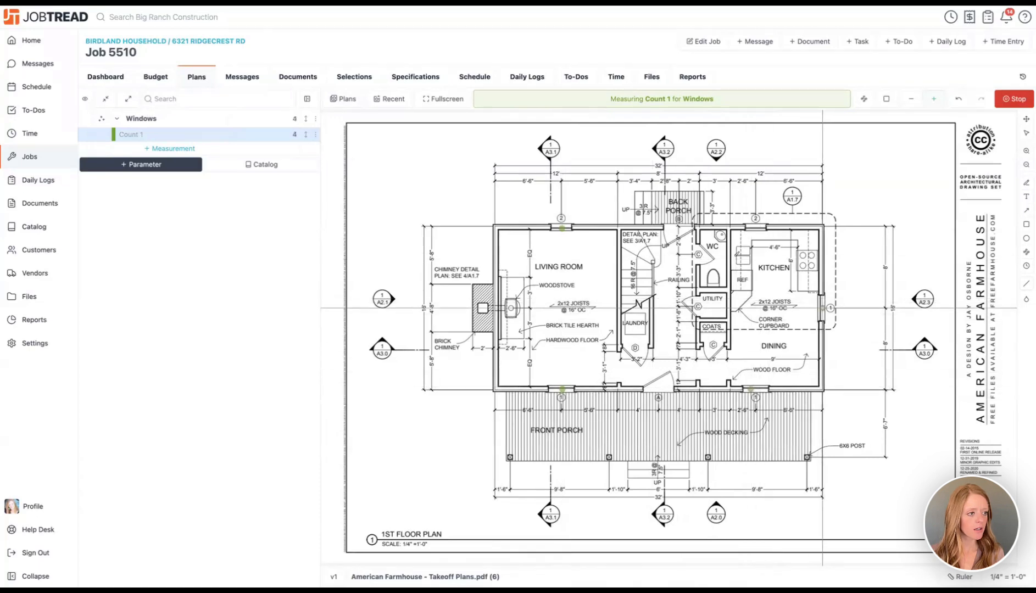
click(755, 225)
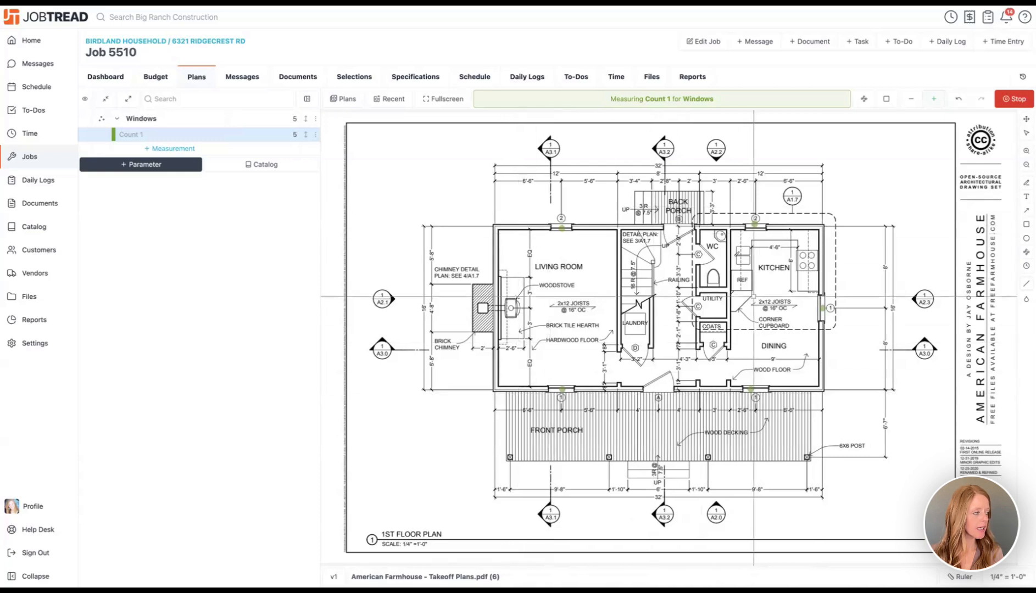
click(1023, 105)
Step: Rename the Windows count measurement as 1st floor
click(198, 134)
click(198, 134)
text(1st floor)
click(286, 254)
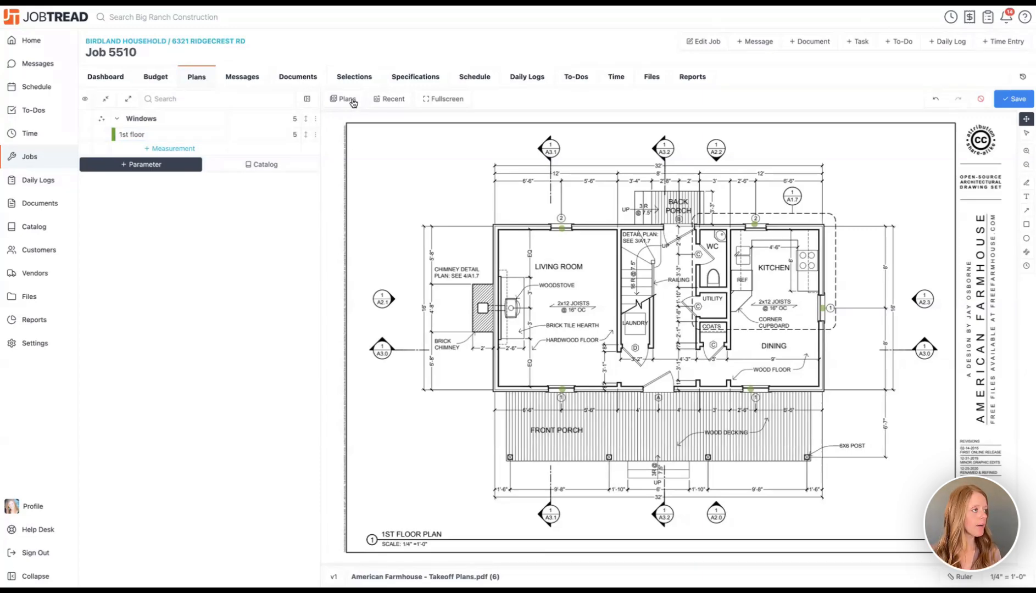
Step: Open the 2nd floor plan, page 7, and add a second Windows measurement named 2nd floor
click(353, 103)
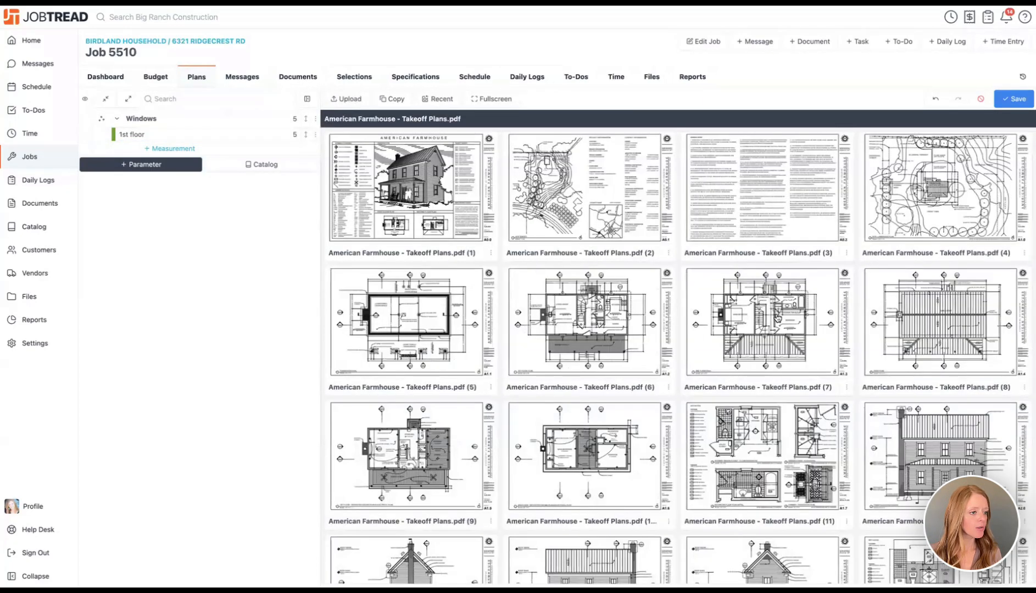
click(778, 318)
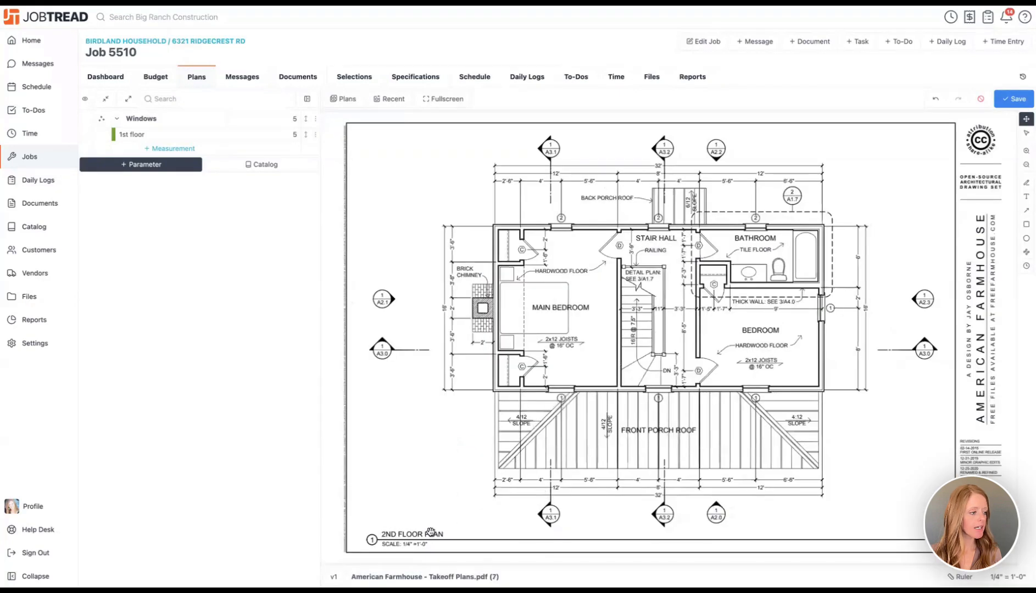
click(180, 148)
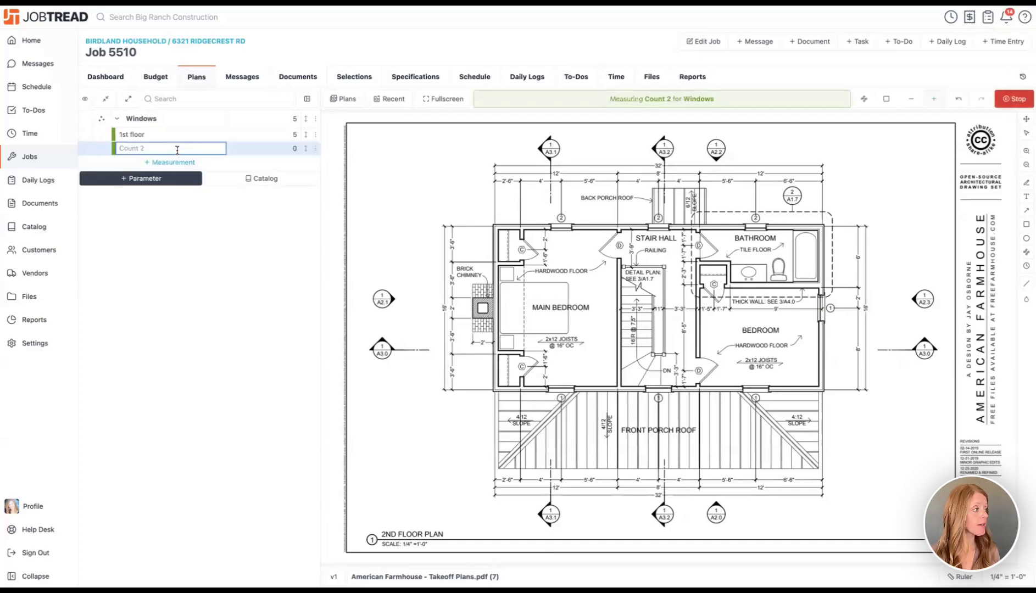
text(2n)
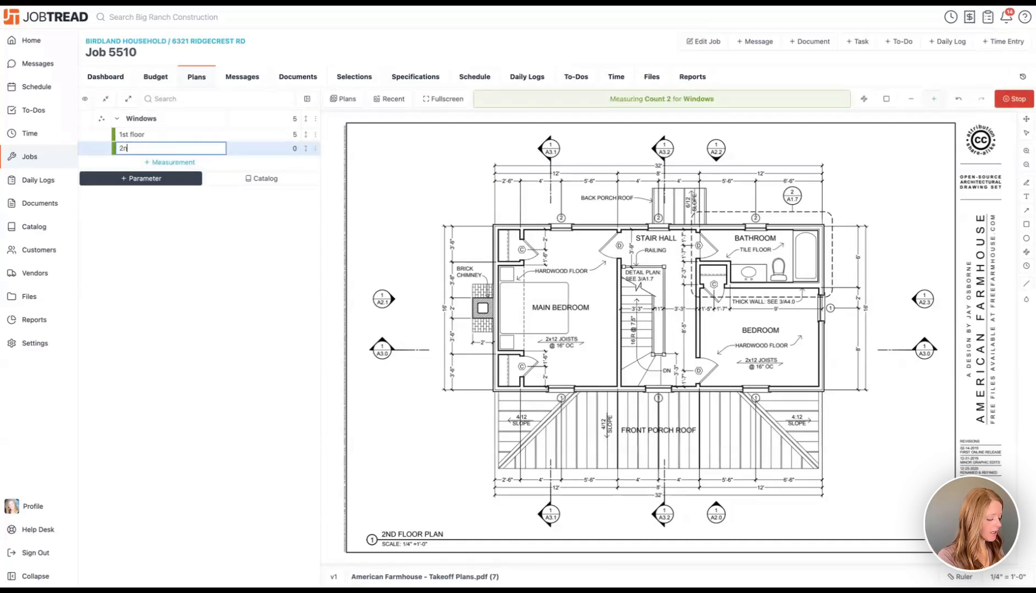
text(d floor)
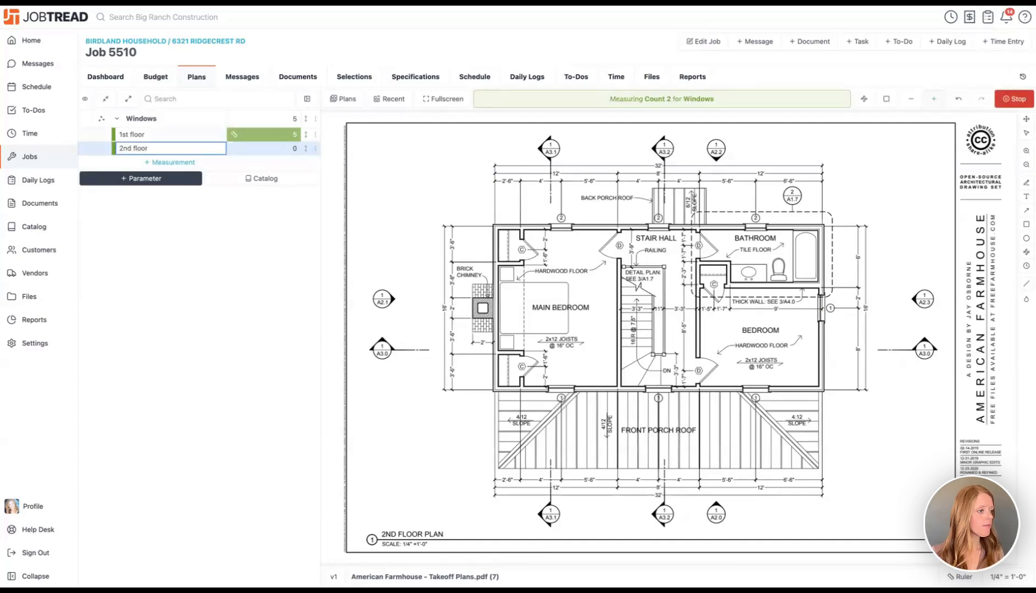
Step: Mark the seven exterior-wall windows on the 2nd floor plan for the 2nd floor measurement and finish measuring
click(562, 226)
click(659, 226)
click(756, 225)
click(824, 307)
click(756, 391)
click(659, 390)
click(559, 390)
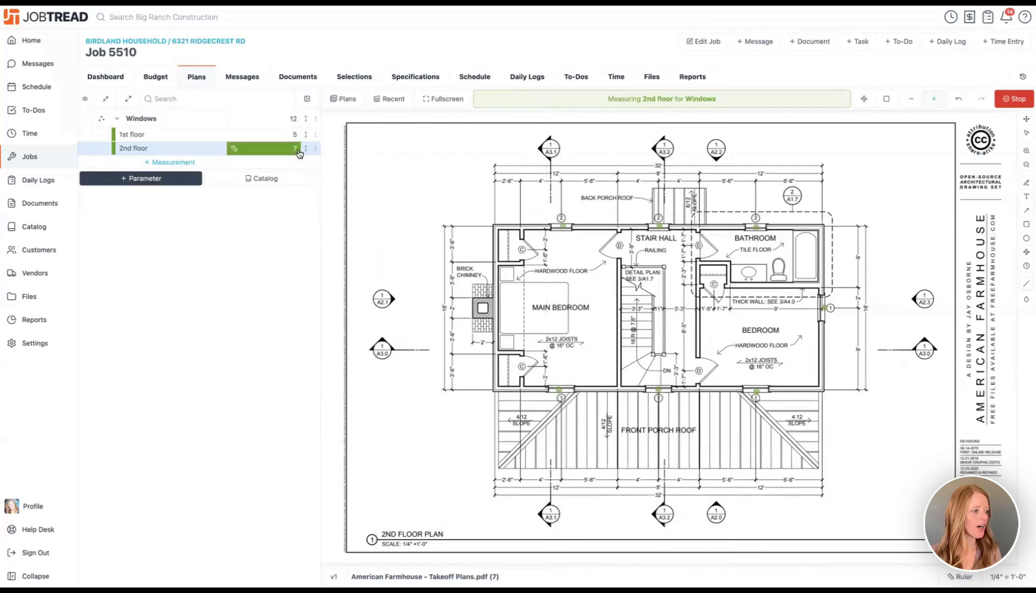
click(1000, 103)
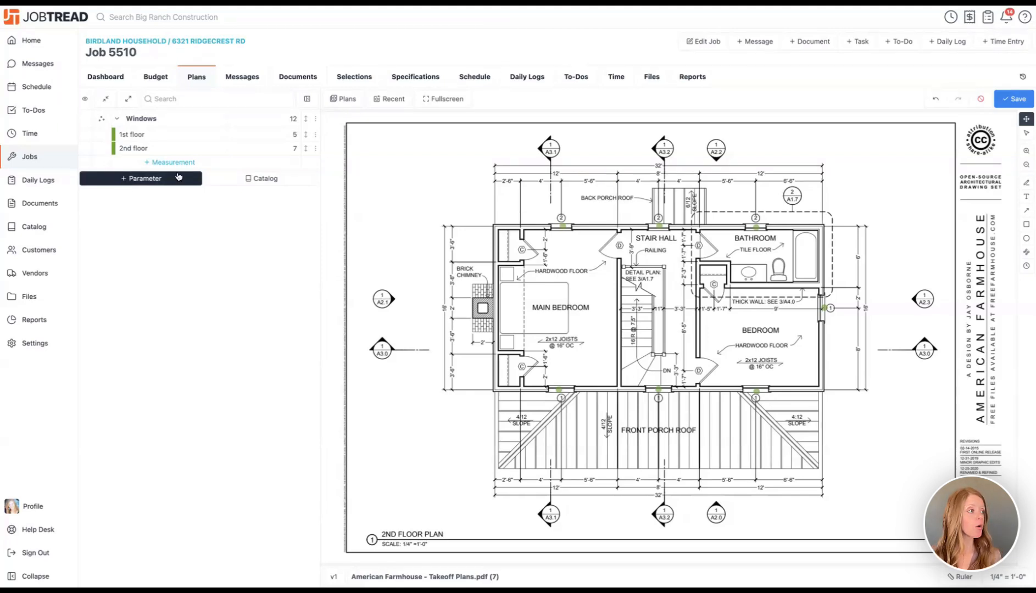
Step: Return to the 1st floor plan, page 6, and add an Area parameter named Hardwood Flooring
click(348, 99)
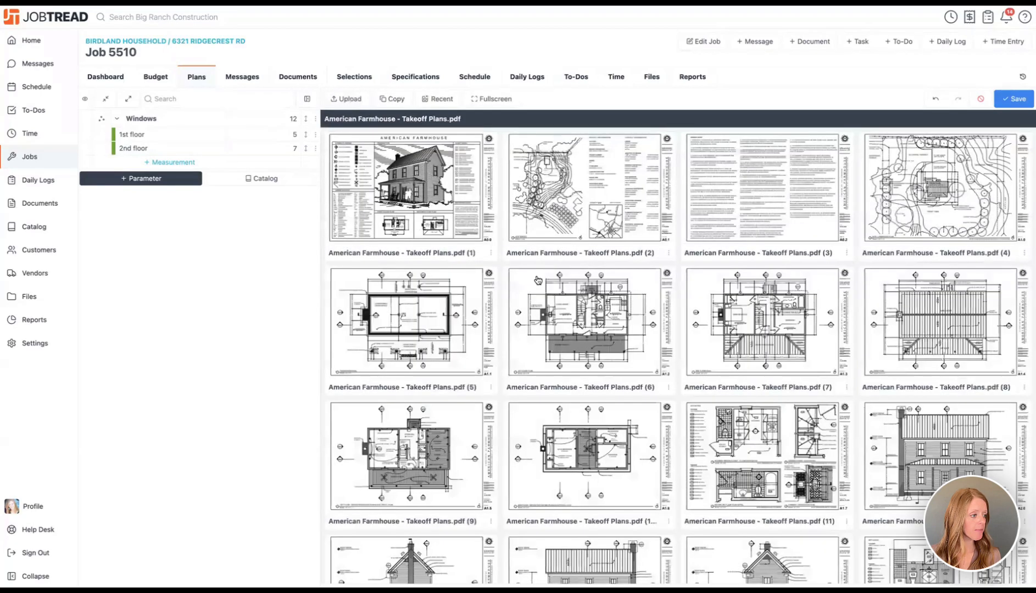
click(598, 338)
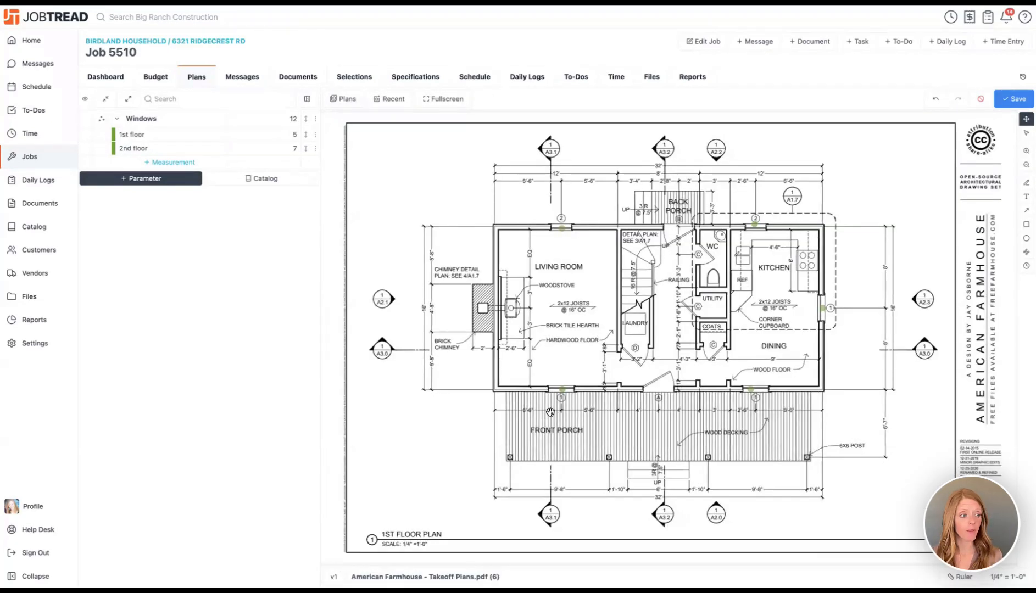
click(152, 179)
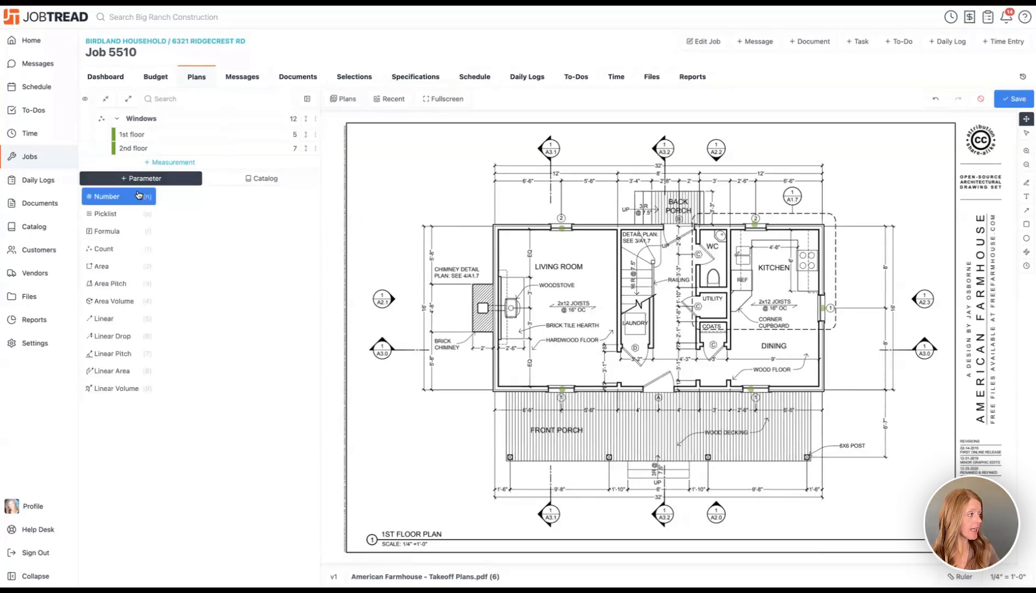
click(130, 267)
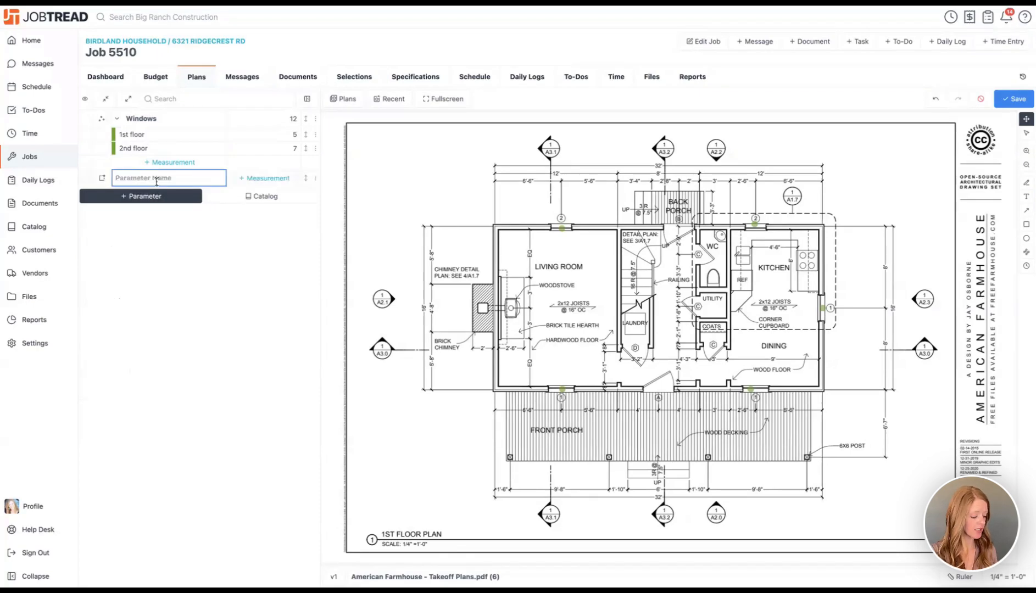
text(Ha)
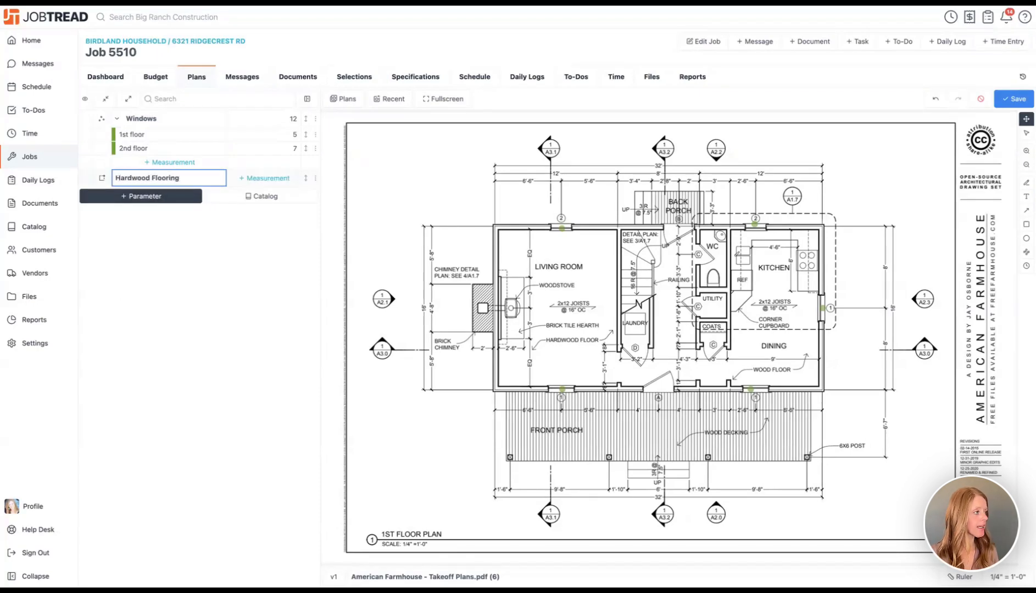
text(rdwood Flooring)
Step: Measure Hardwood Flooring on the 1st floor plan by outlining the living room corner by corner and adding a rectangle over the kitchen and dining area
click(232, 181)
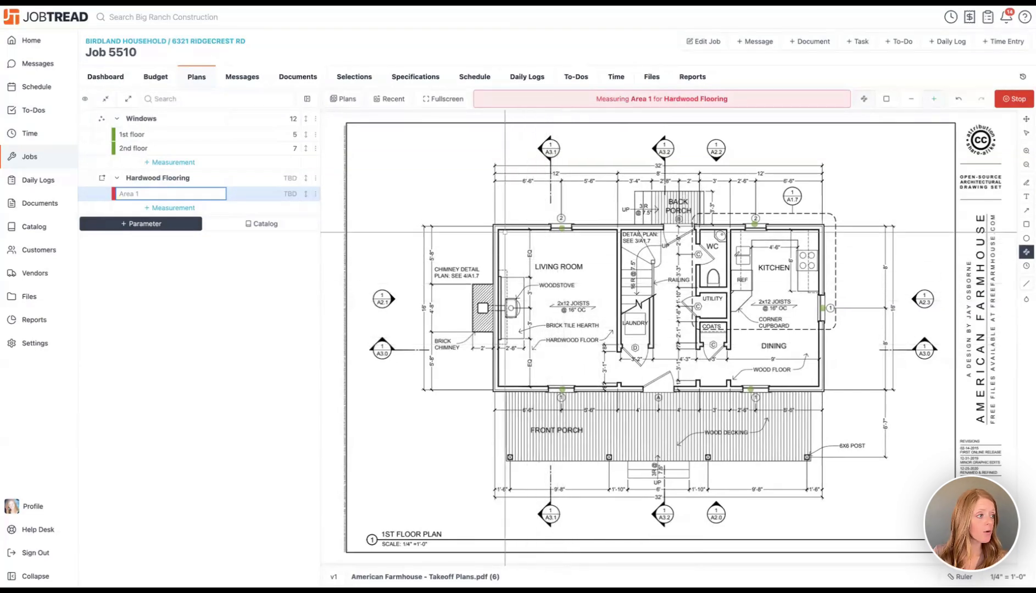
click(498, 230)
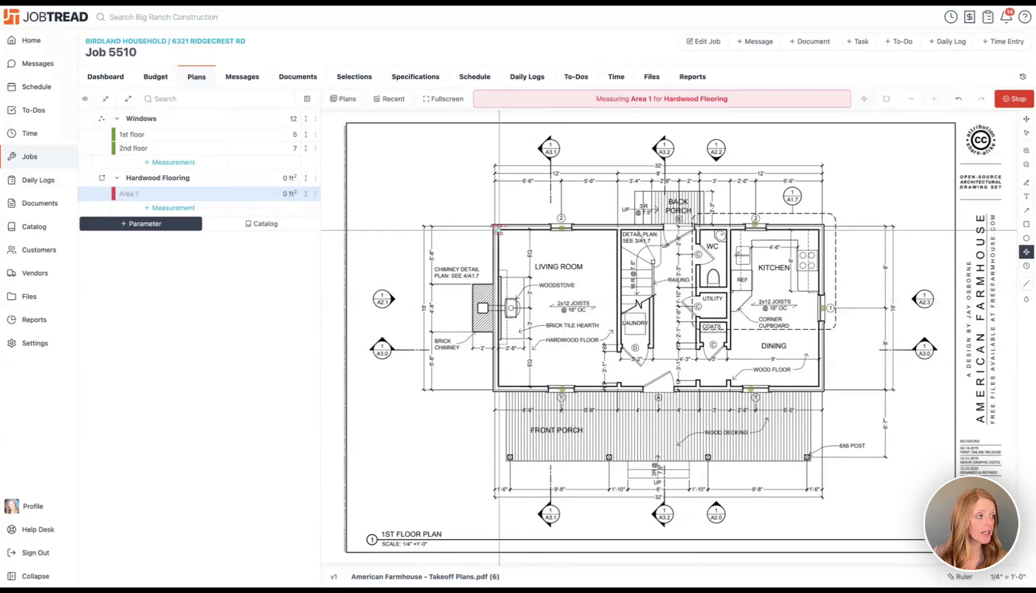
click(617, 230)
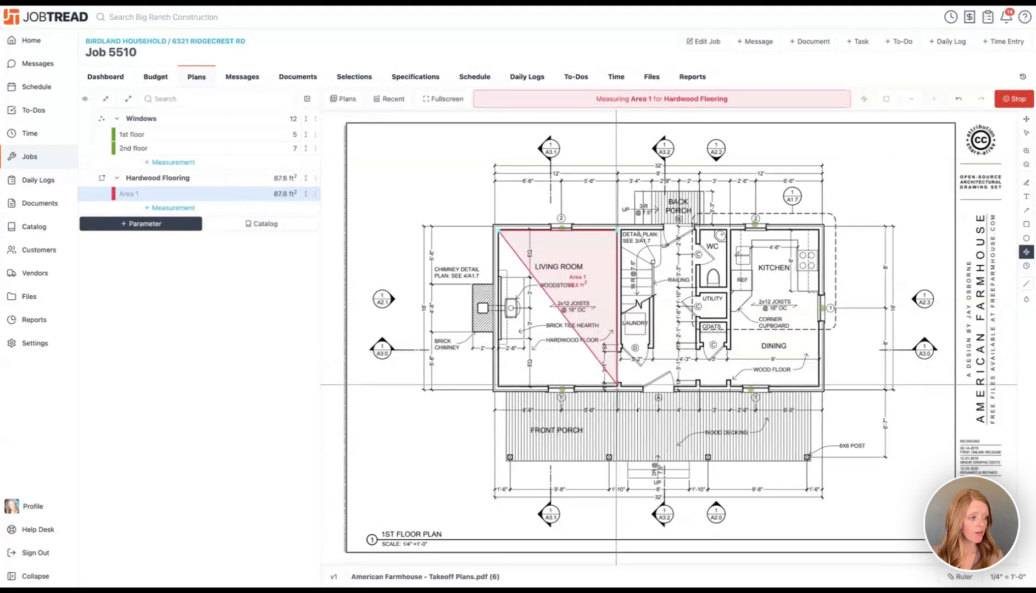
click(617, 386)
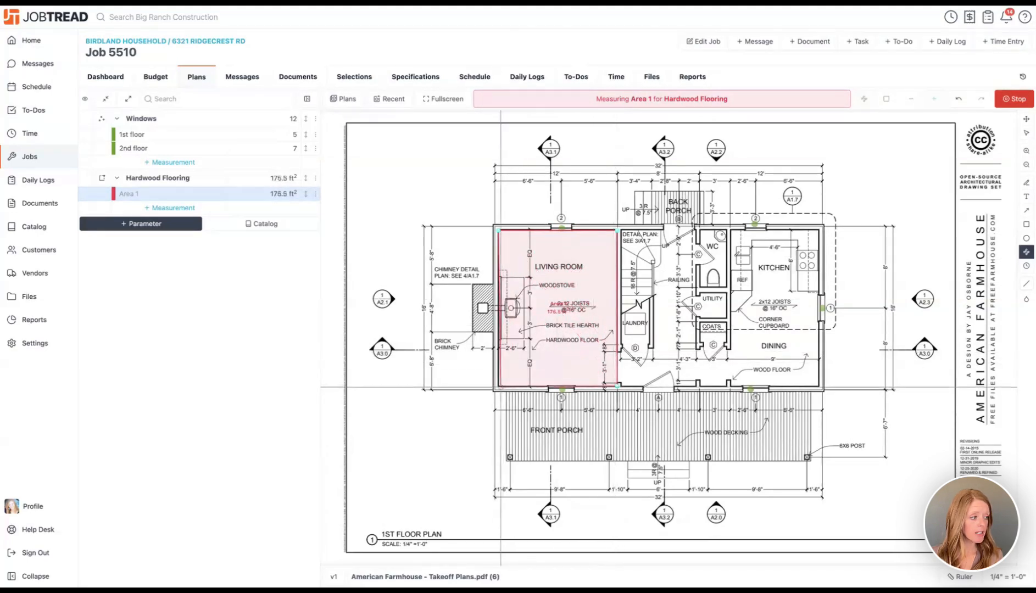
click(499, 386)
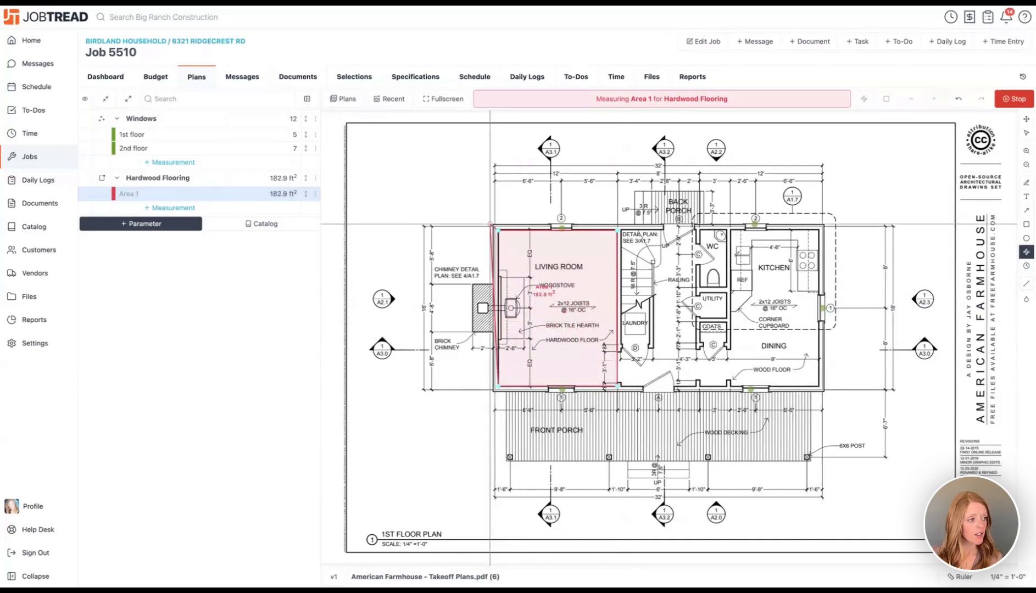
click(487, 241)
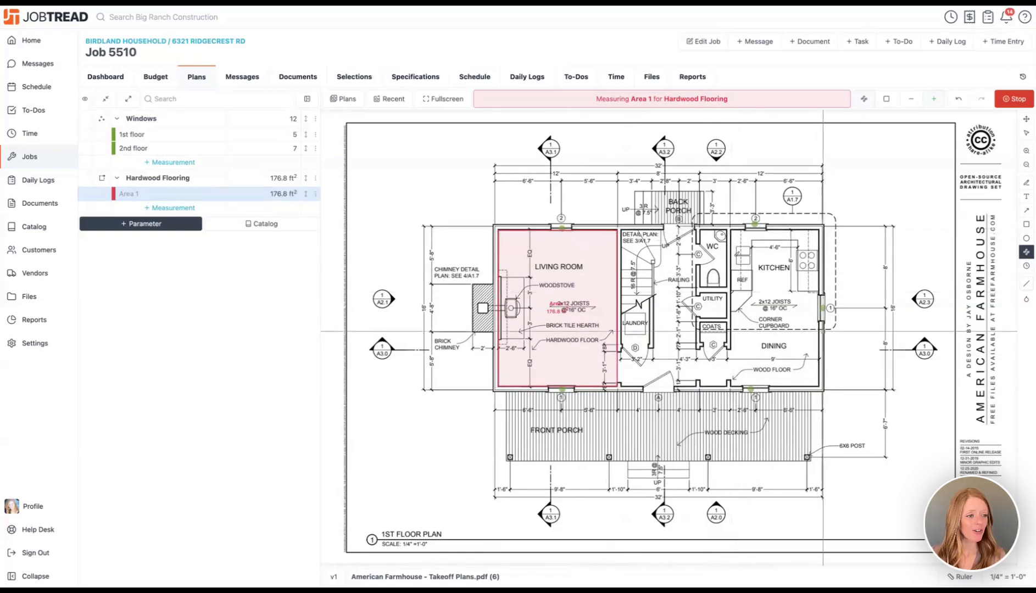
click(887, 100)
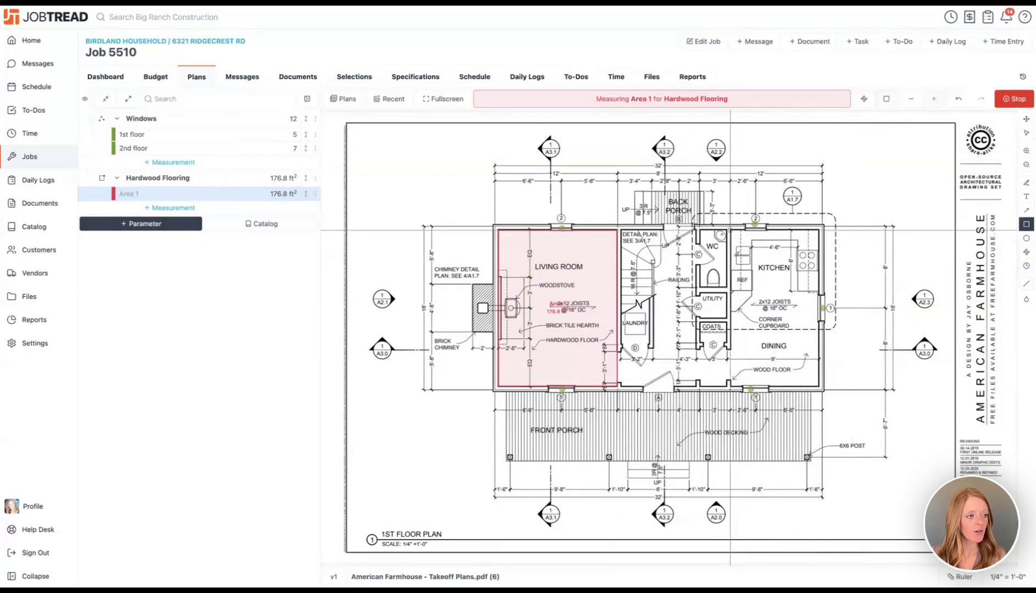
mouse_move(731, 230)
mouse_down()
mouse_move(817, 291)
mouse_move(809, 387)
mouse_move(819, 387)
mouse_up()
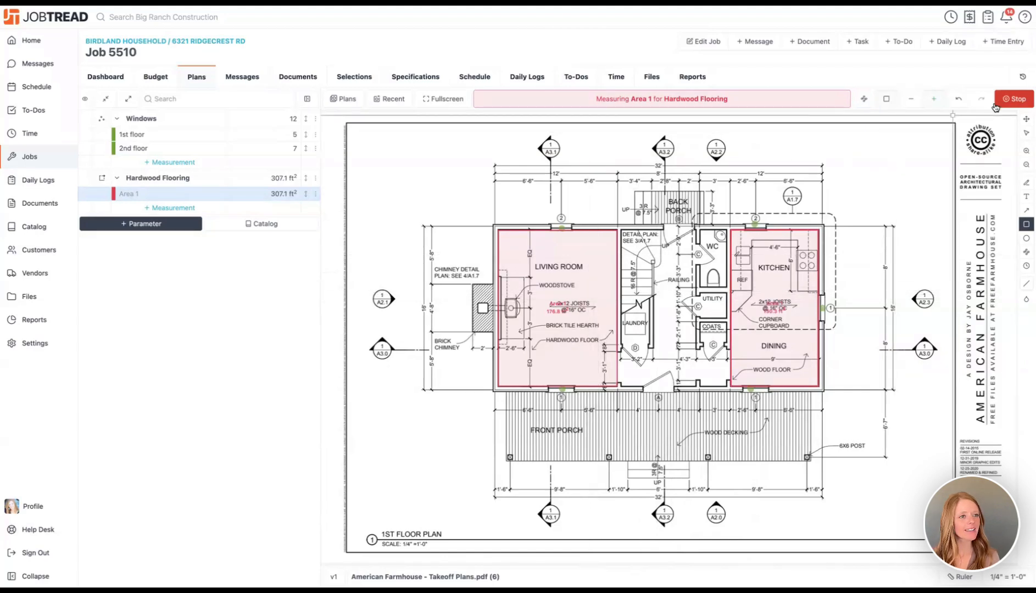
Step: Finish measuring Hardwood Flooring on the 1st floor plan and rename its measurement as 1st floor
click(1019, 99)
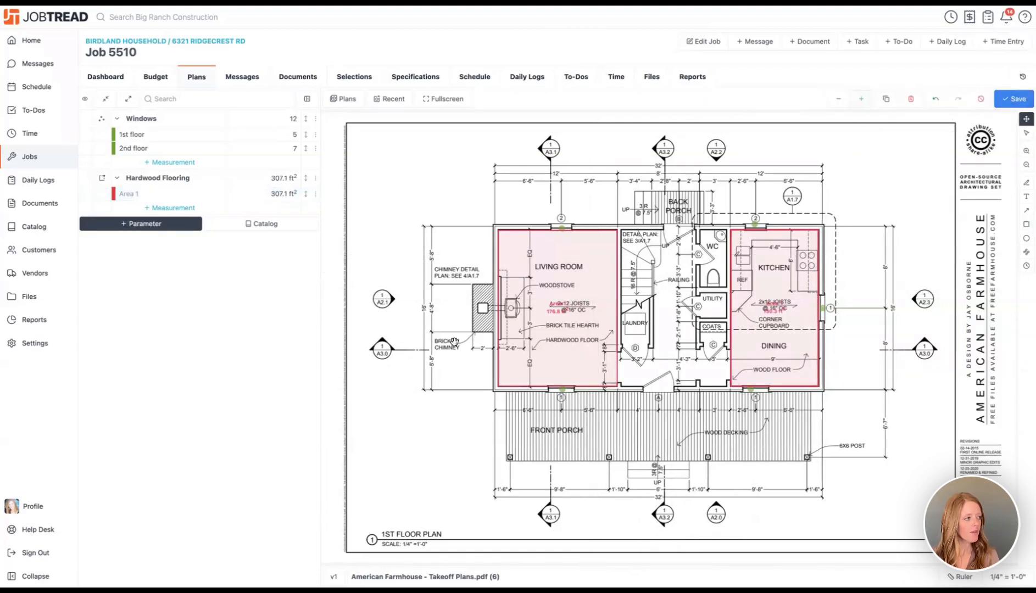
click(192, 194)
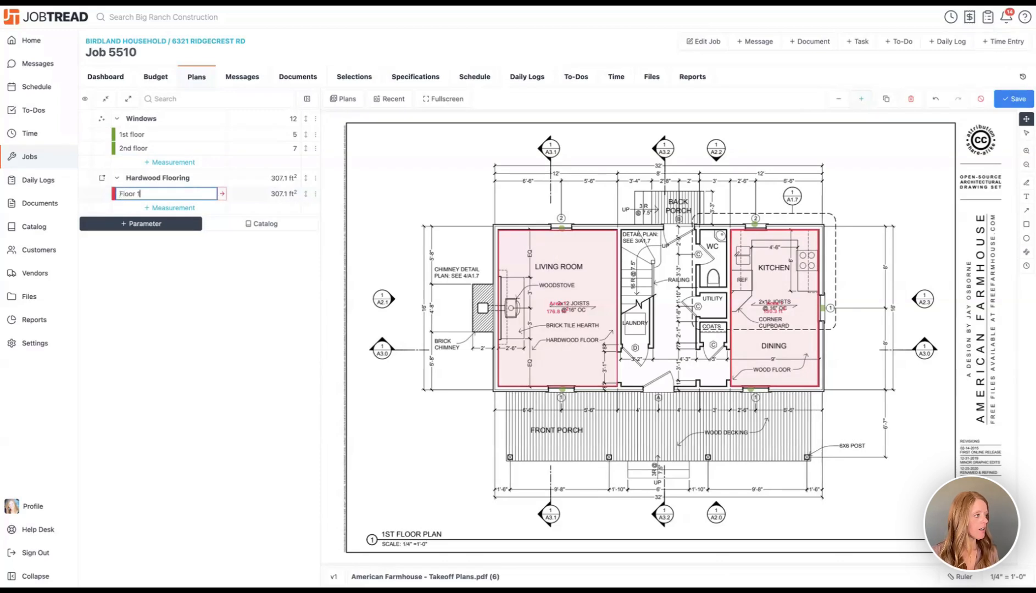
triple_click(190, 194)
text(1st f)
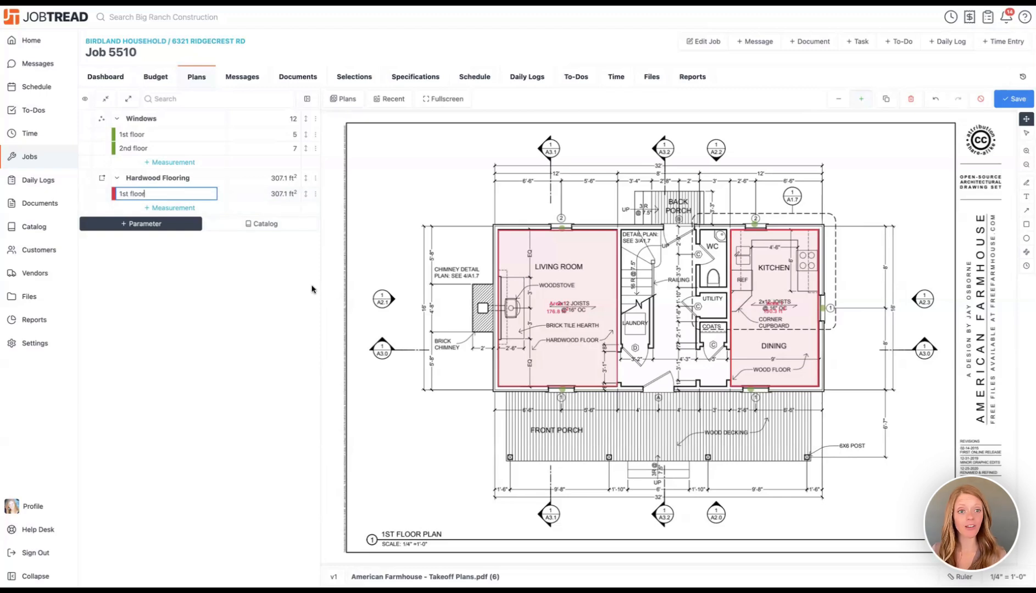
Step: Open the 2nd floor plan, page 7, and add a Hardwood Flooring measurement named 2nd floor
click(394, 100)
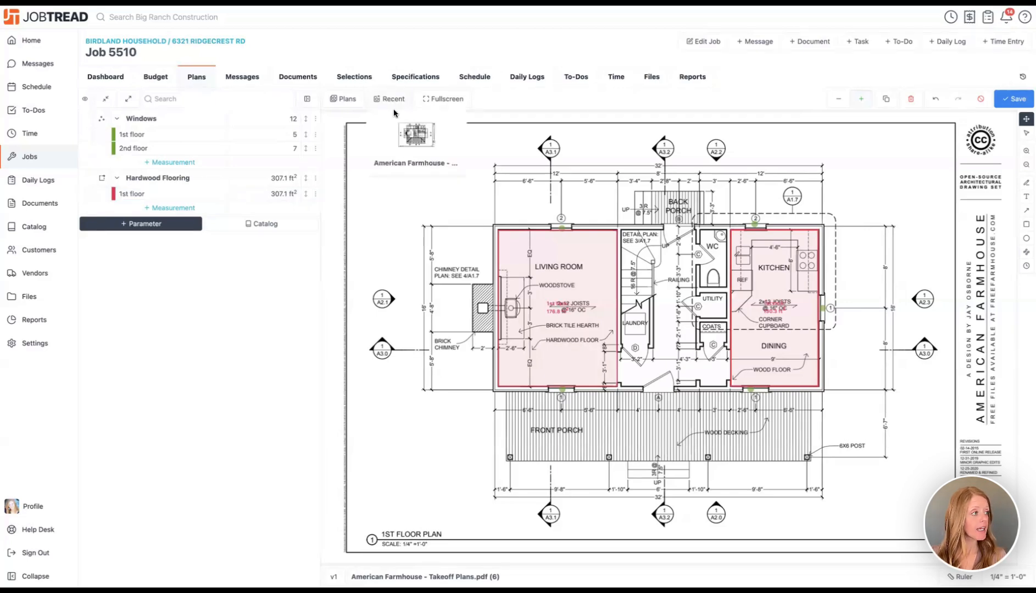
click(415, 144)
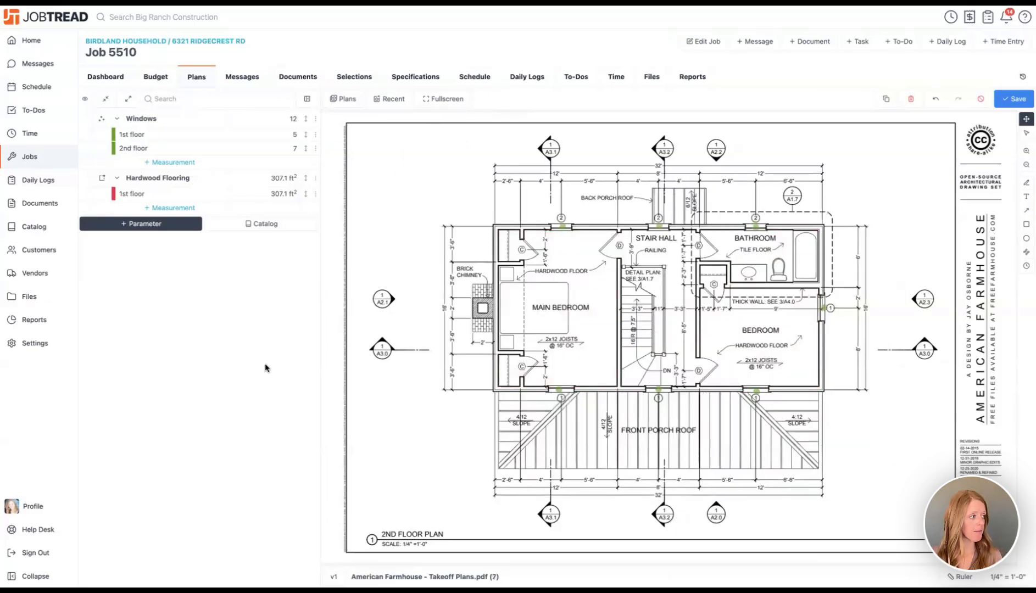
click(178, 210)
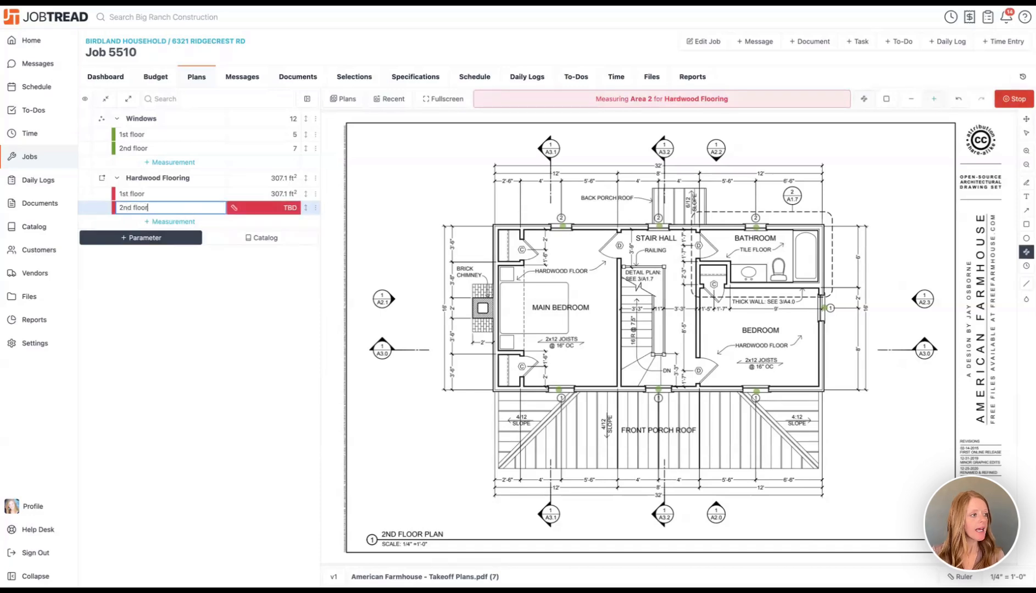
Step: Measure the 2nd floor hardwood with one rectangle over the main bedroom and another over the smaller bedroom
click(887, 99)
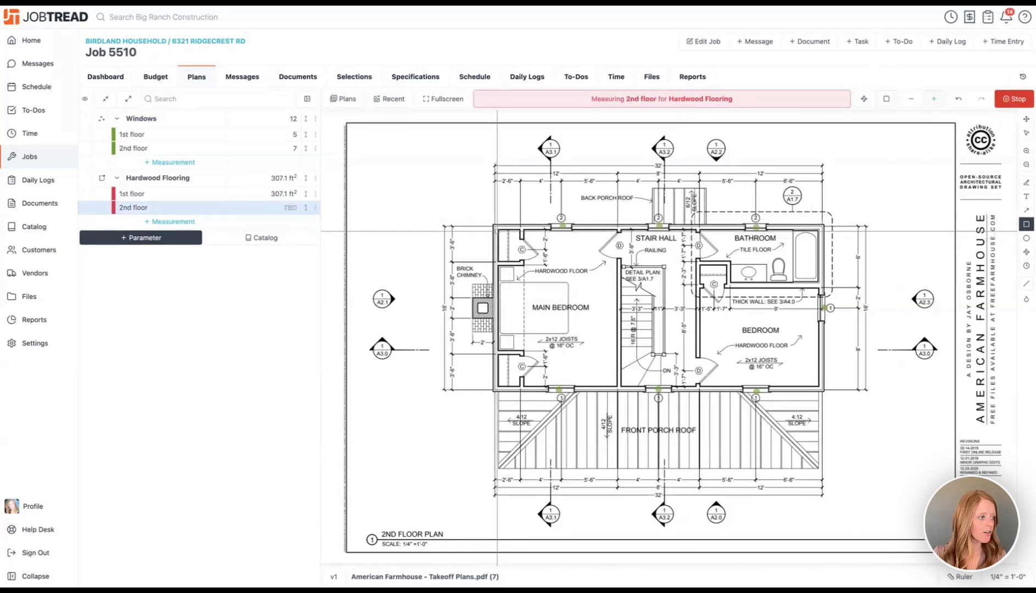
mouse_move(498, 230)
mouse_down()
mouse_move(599, 261)
mouse_move(616, 386)
mouse_up()
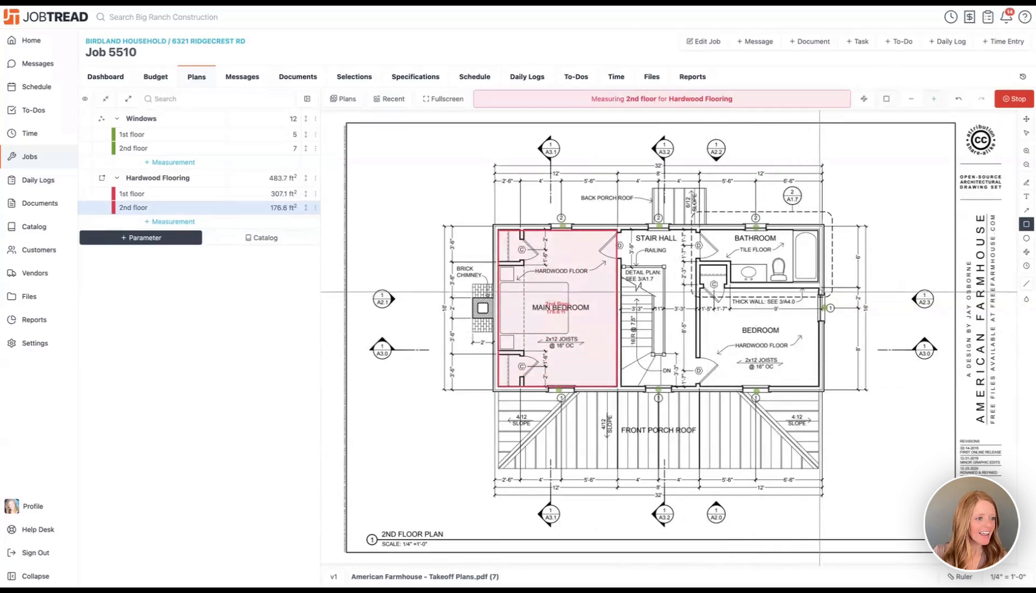
drag(819, 287, 704, 386)
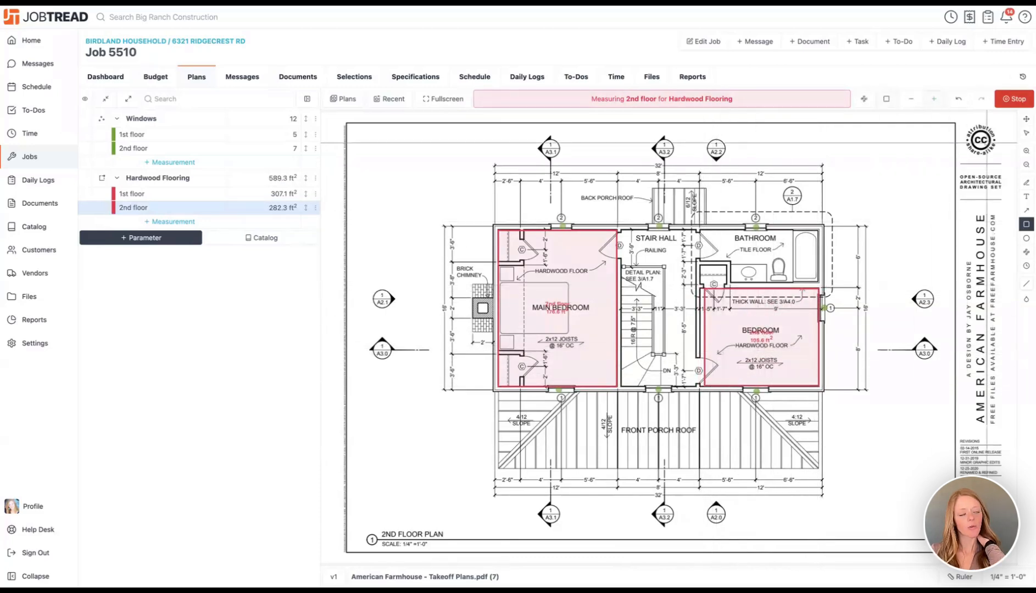
Step: Move the smaller bedroom area's two corners on the stair hall side outward to the wall and save the takeoff
click(1026, 136)
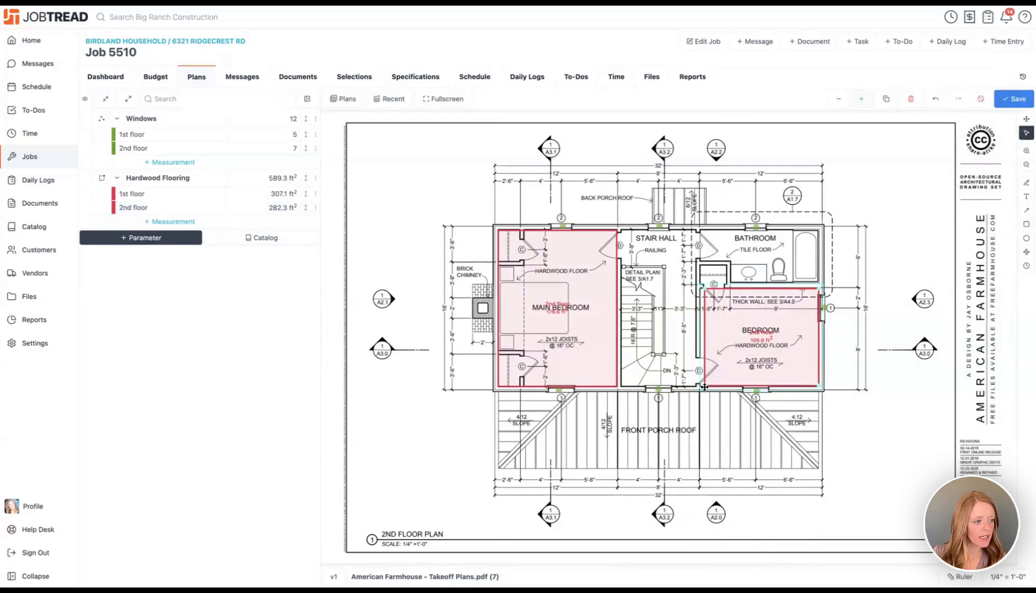
drag(704, 386, 700, 387)
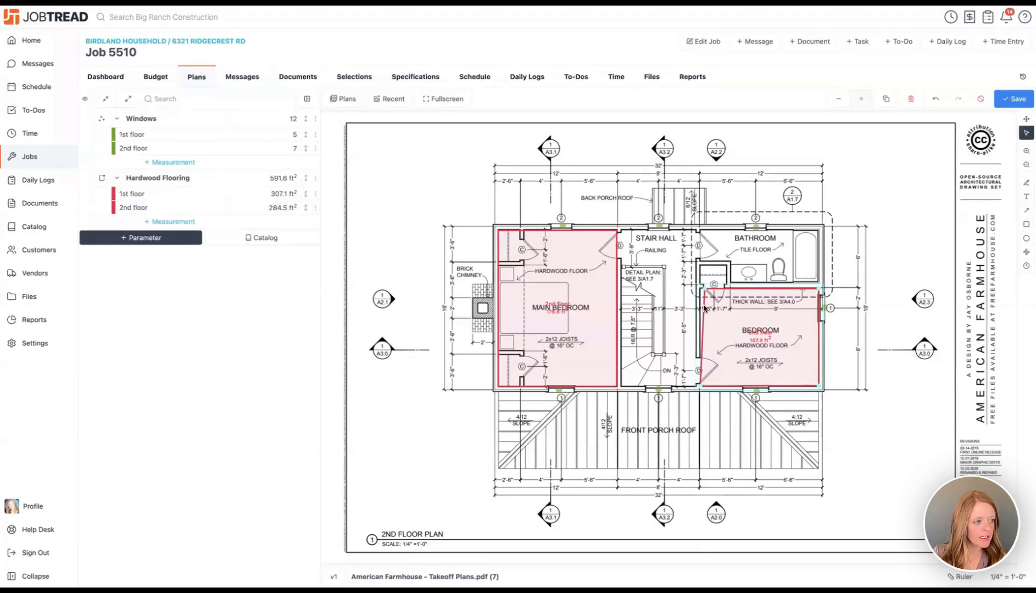
drag(704, 289, 701, 289)
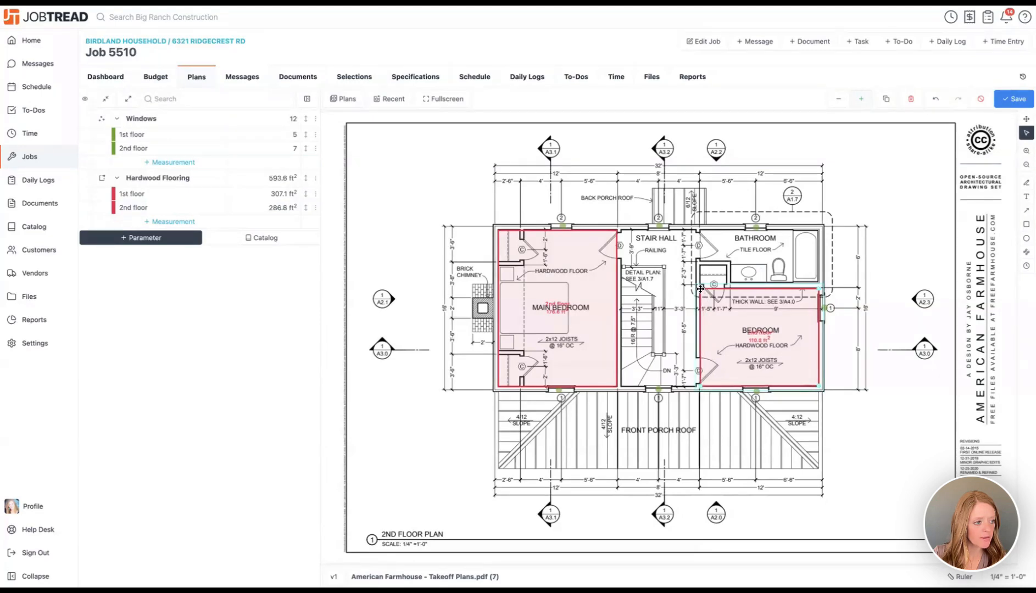
click(1014, 104)
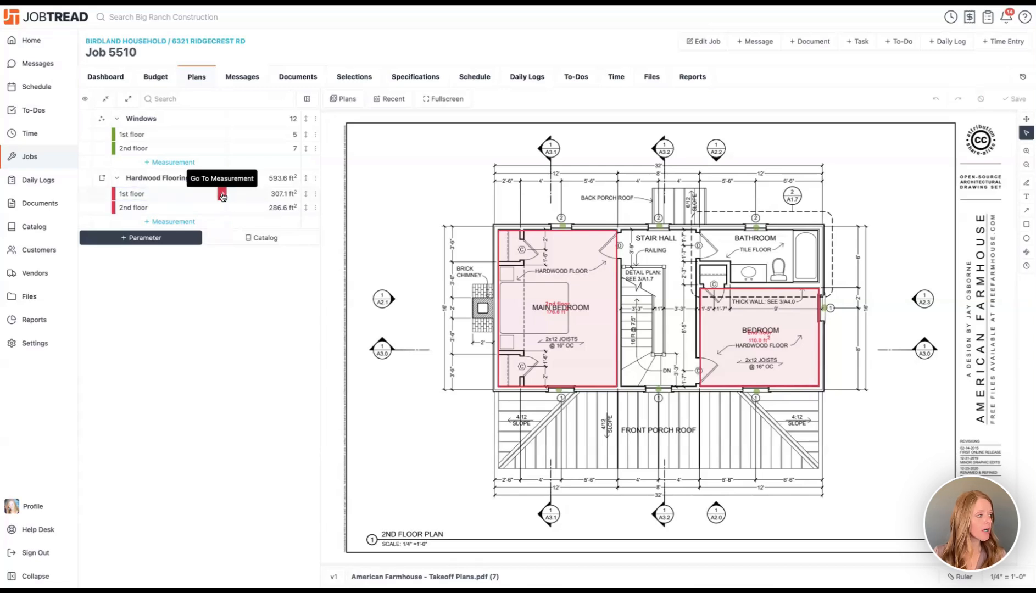
click(222, 196)
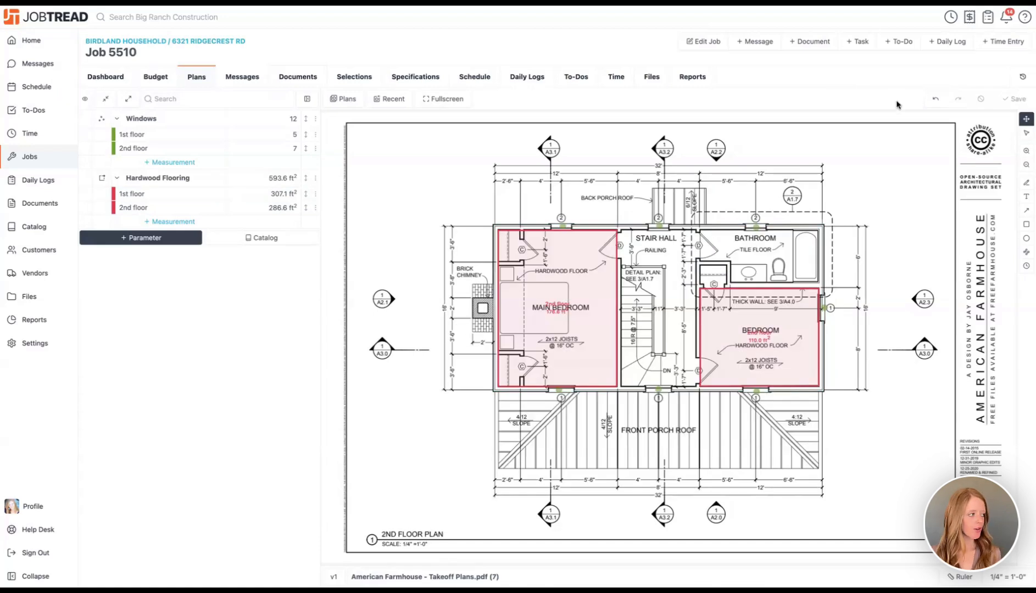
Step: Add an Area parameter named Carpet with a measurement named 1st floor
click(157, 240)
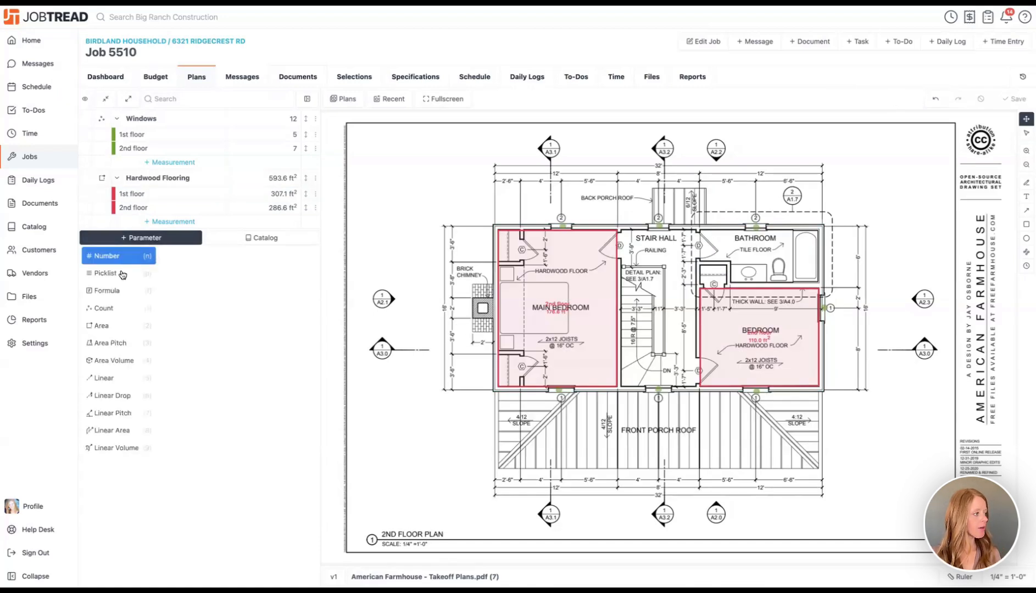
click(113, 327)
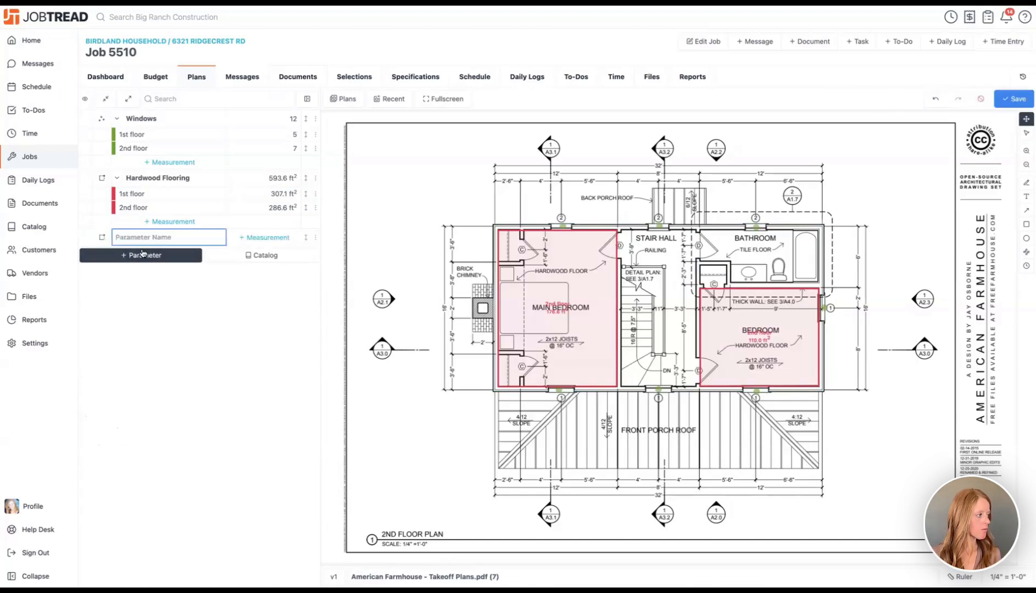
text(Carpet)
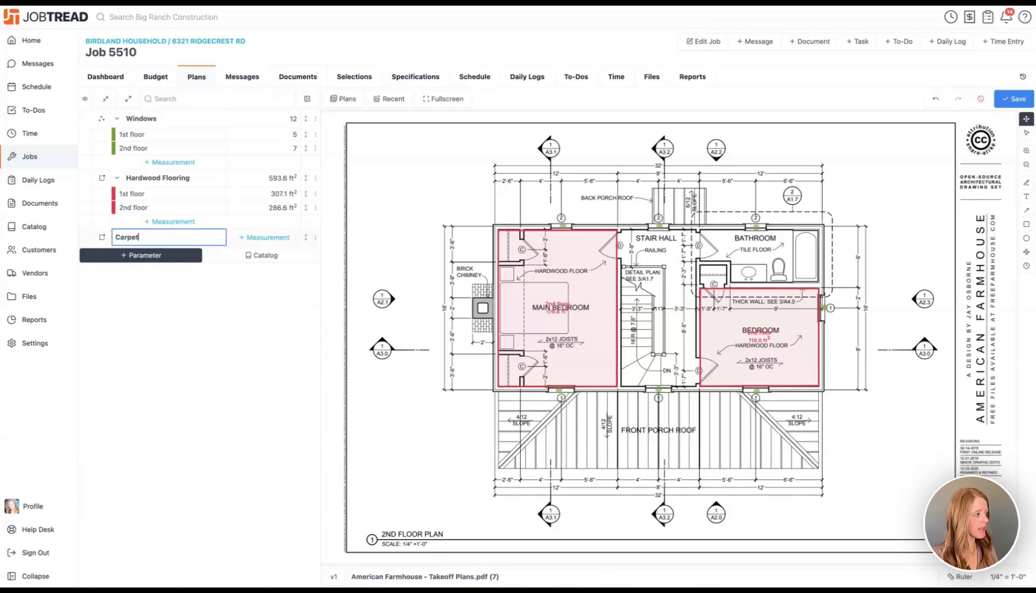
key(Return)
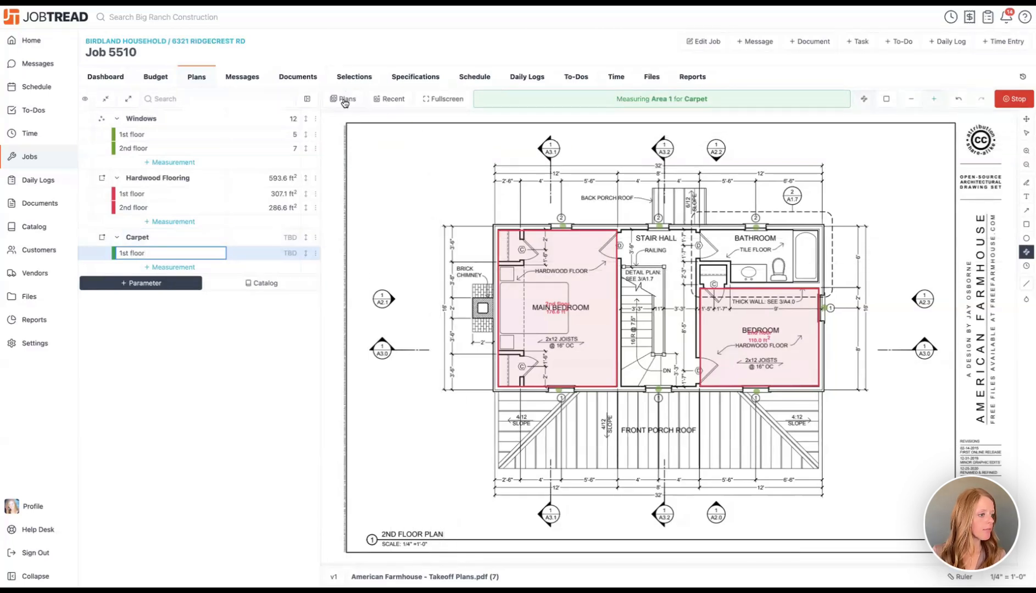
Step: Open the 1st floor plan, page 6, and outline the central stair and laundry section corner by corner for the Carpet 1st floor measurement
click(389, 99)
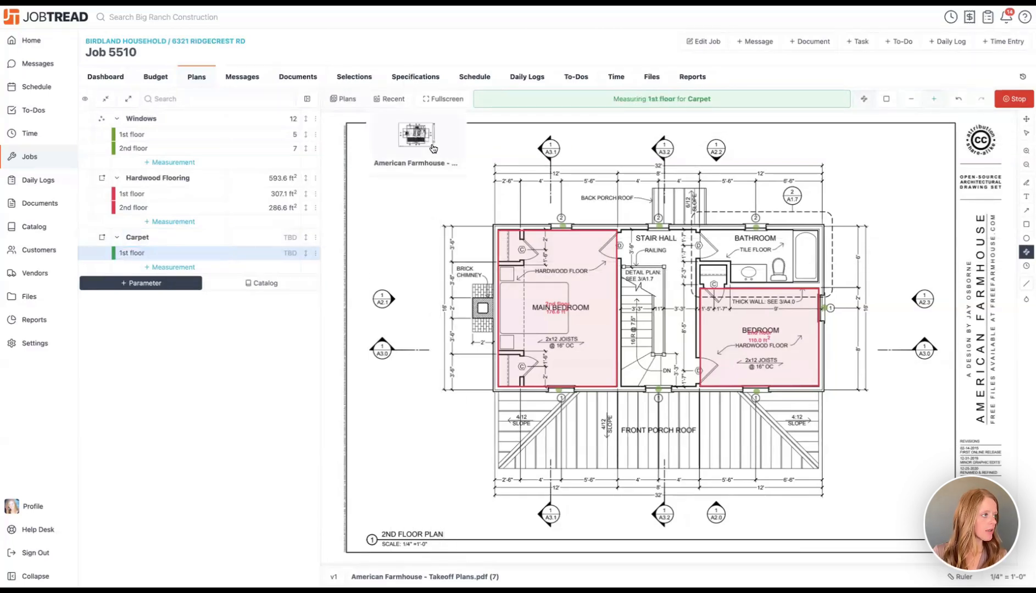
click(431, 144)
mouse_move(244, 257)
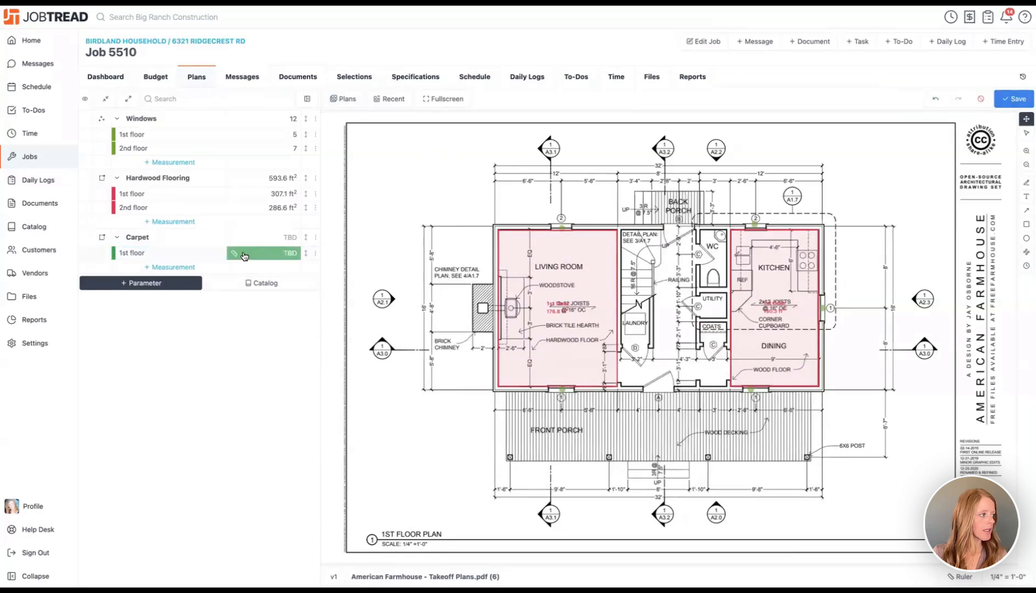
click(245, 255)
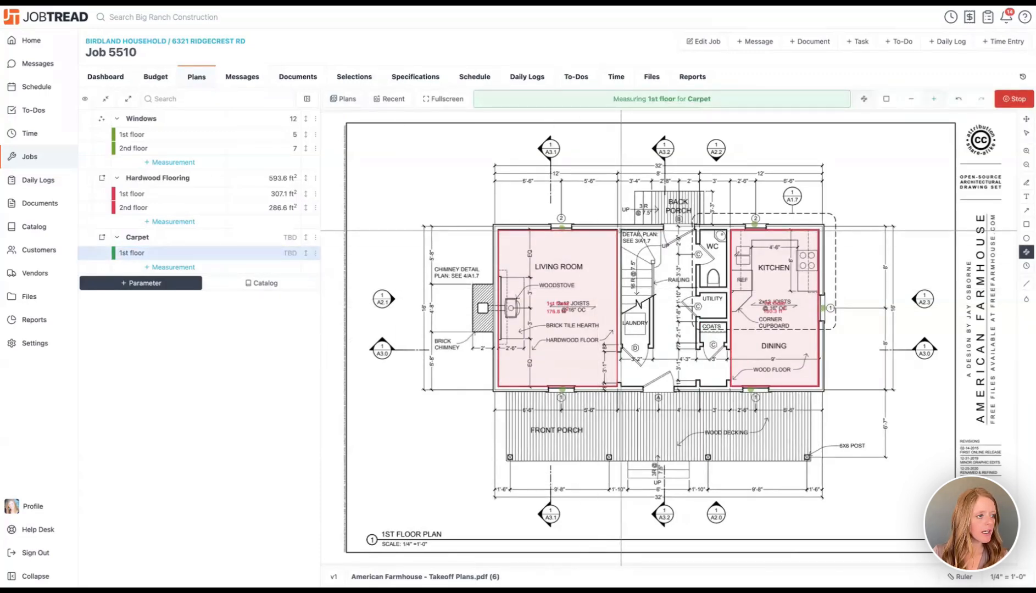
click(621, 231)
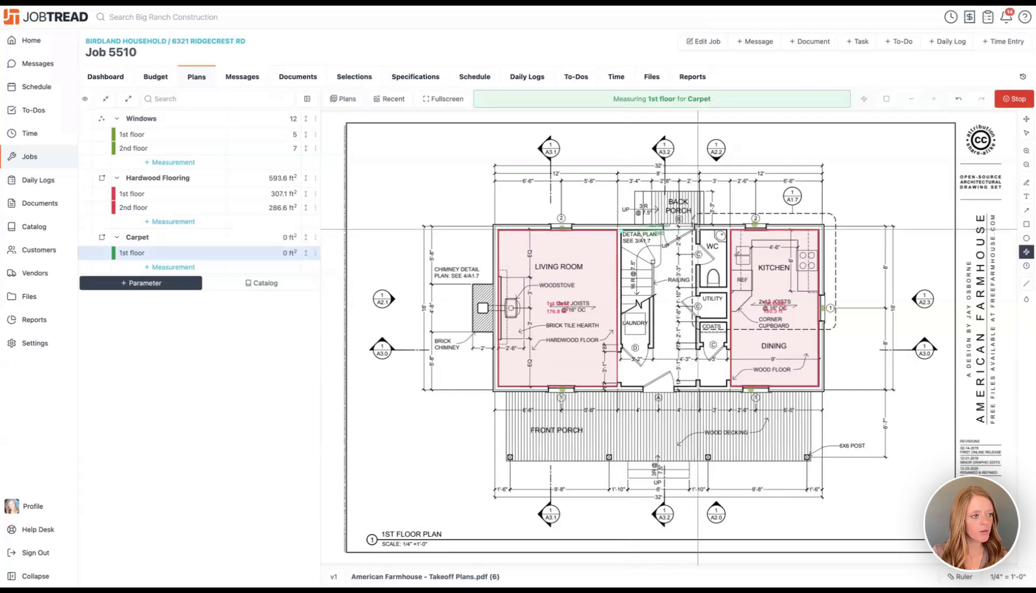
click(695, 230)
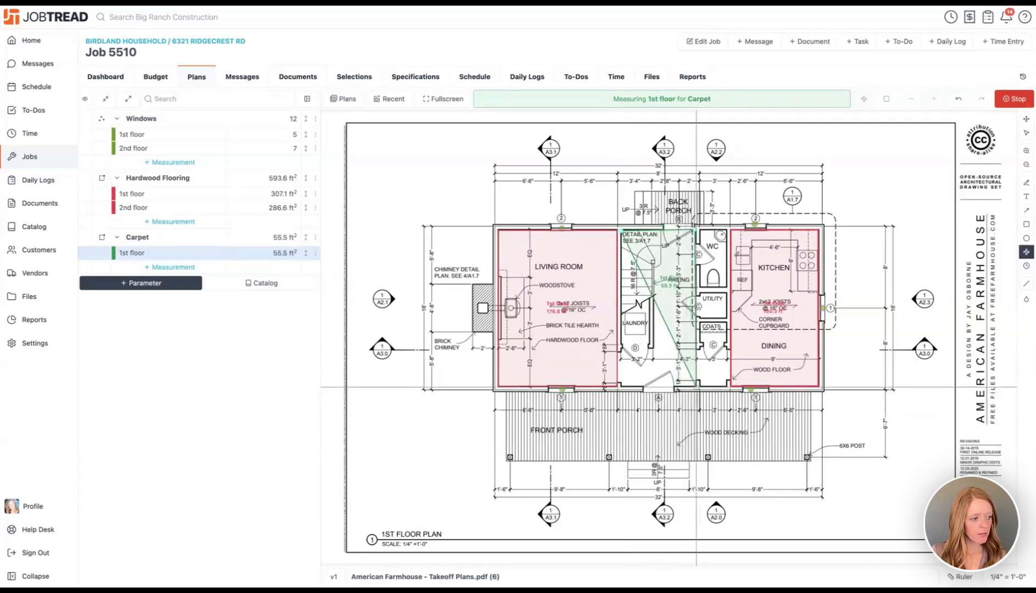
click(696, 387)
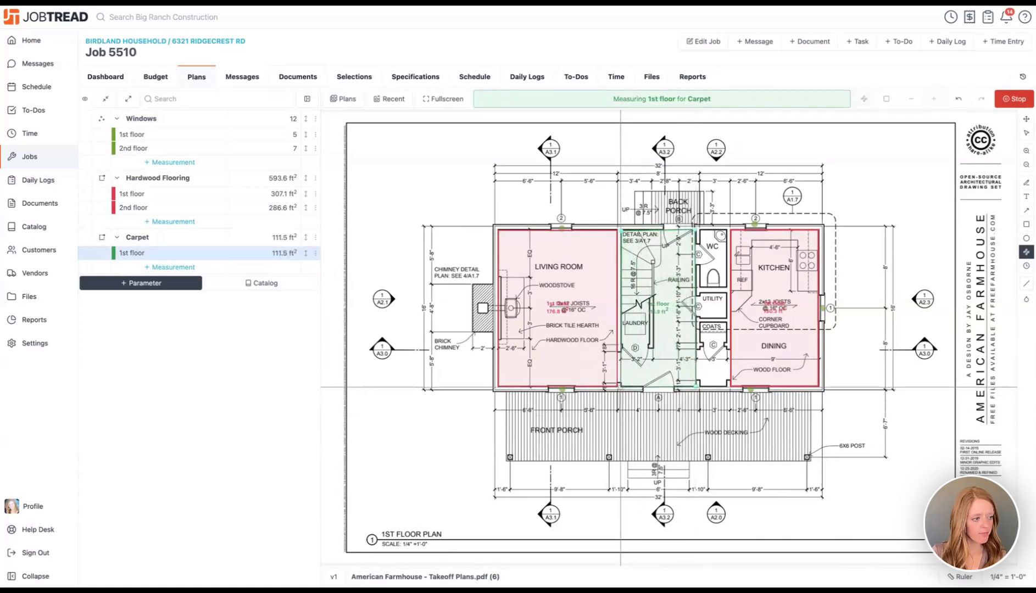
click(621, 387)
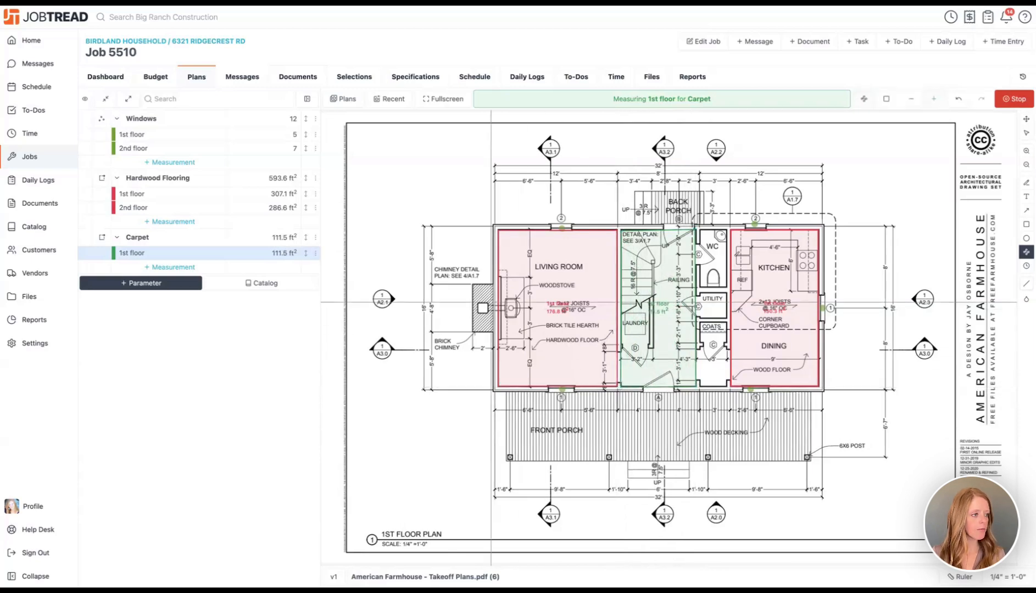
Step: Add a second Carpet measurement named 2nd floor and open the 2nd floor plan, page 7
click(162, 267)
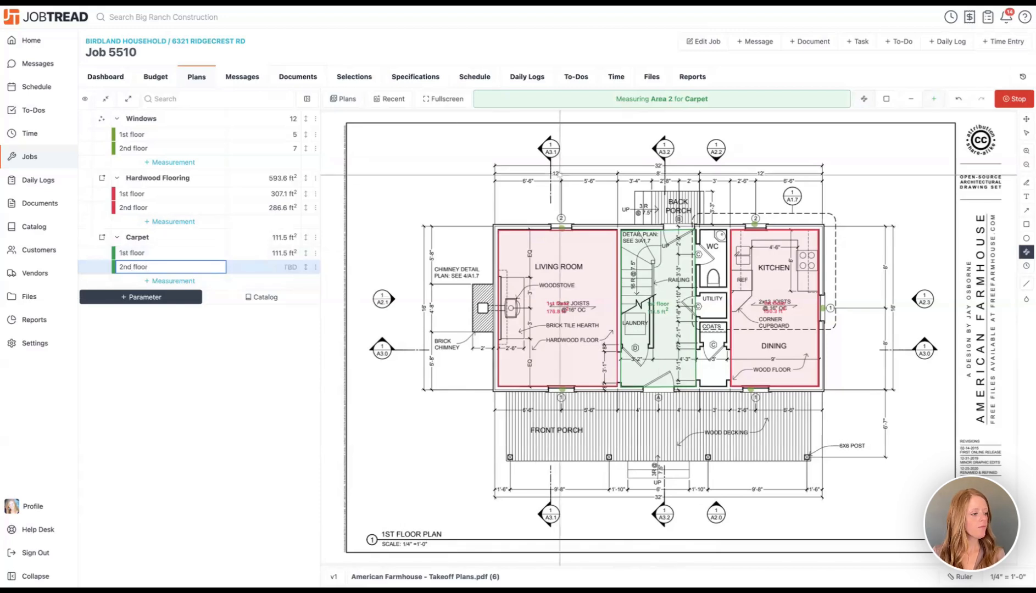
click(392, 99)
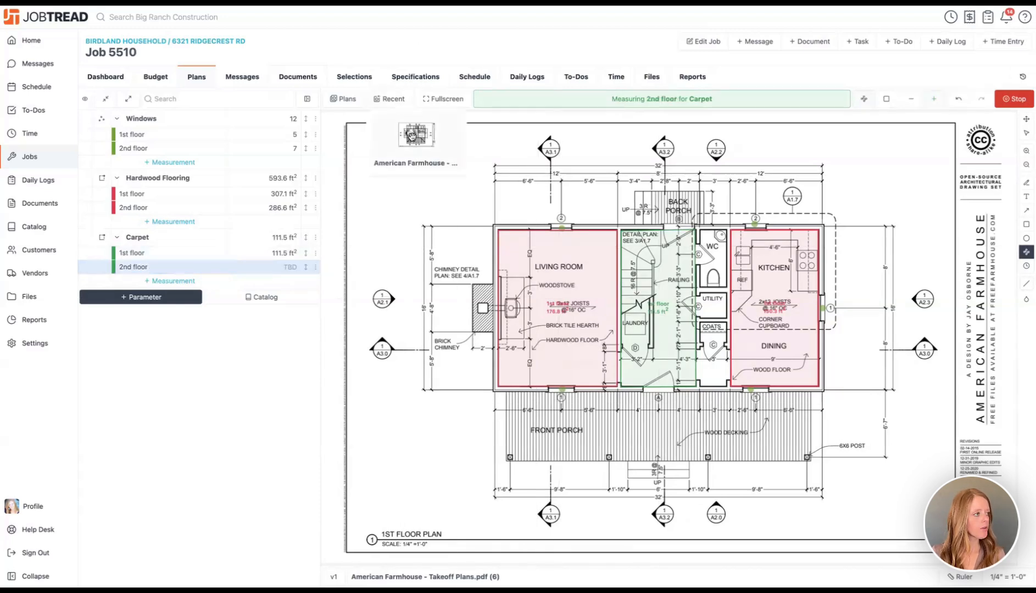
click(409, 133)
Step: Outline the stair hall corner by corner for the Carpet 2nd floor measurement and finish measuring
click(264, 269)
click(620, 230)
click(695, 230)
click(696, 386)
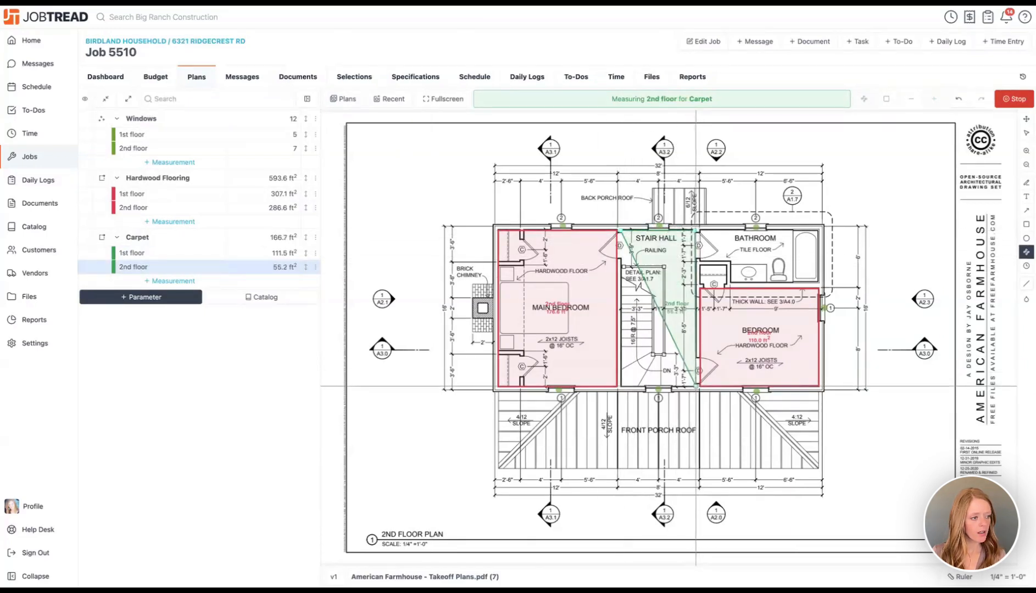
click(621, 387)
key(Return)
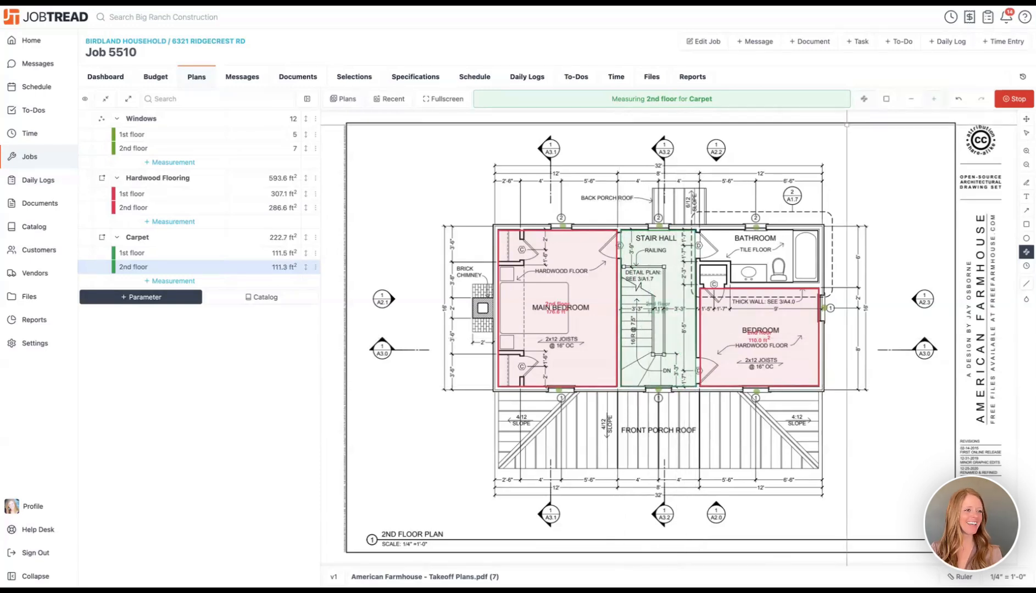
click(1013, 100)
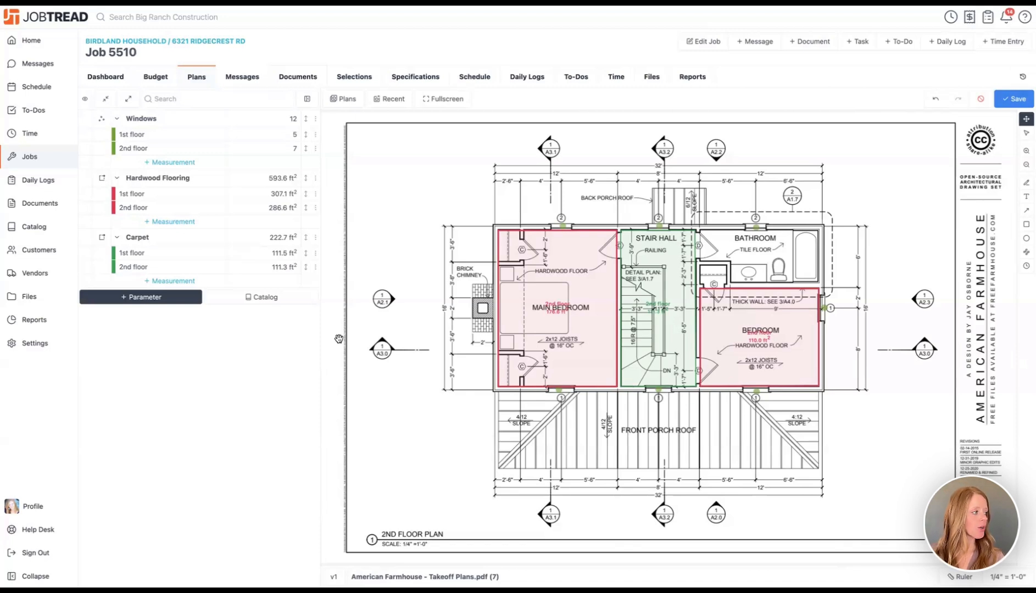
Step: Add an Area parameter named Vinyl Siding
click(173, 297)
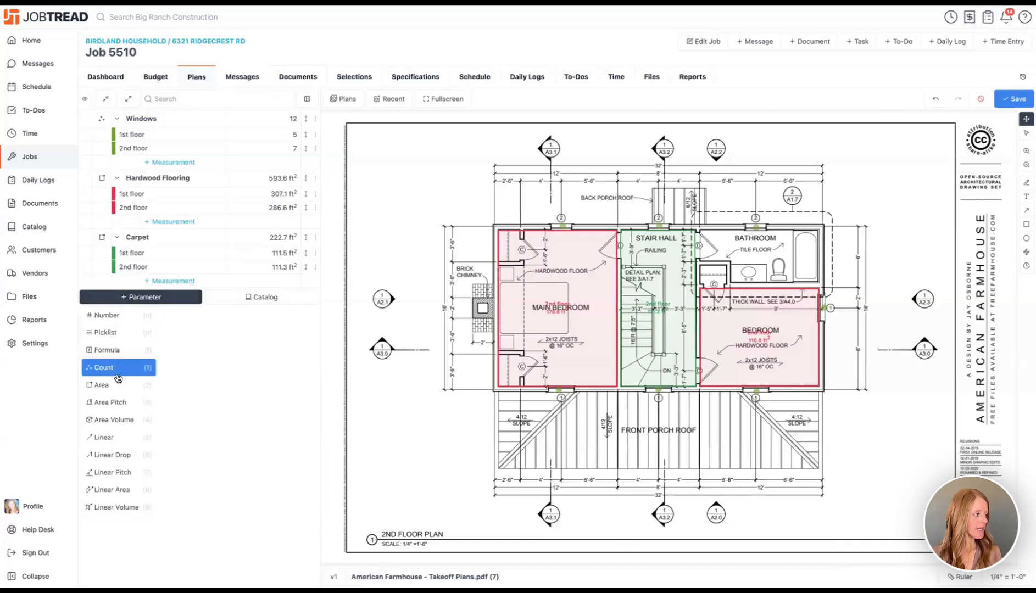
click(114, 386)
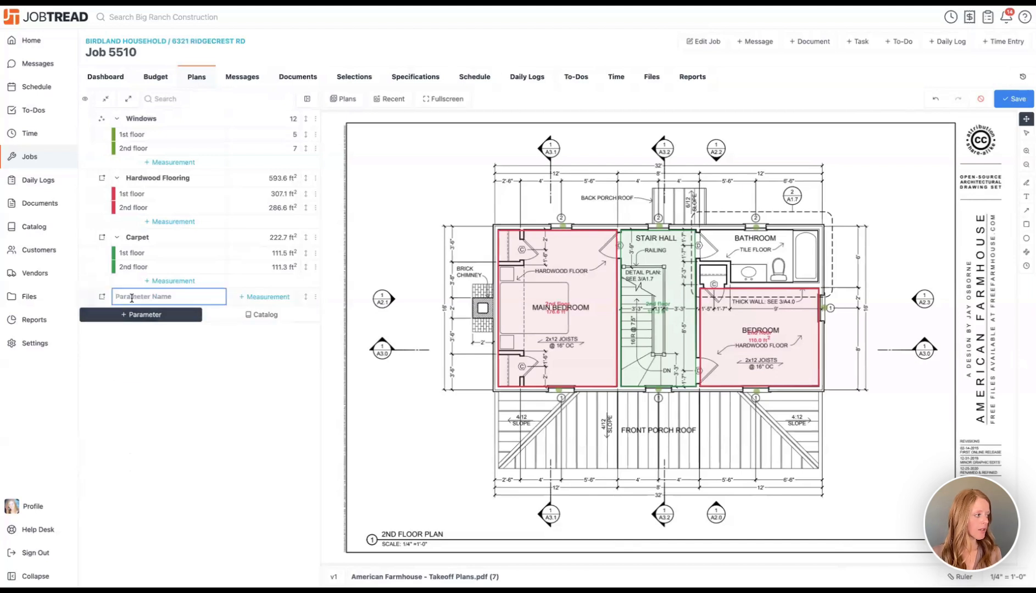
text(Vinyl.)
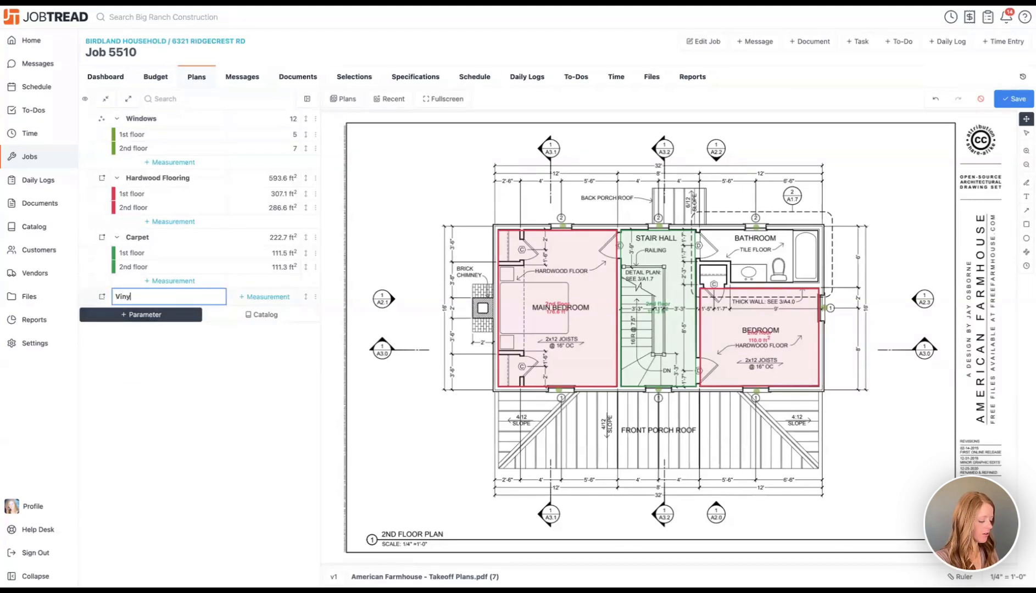
key(BackSpace)
key(BackSpace)
text(Siding)
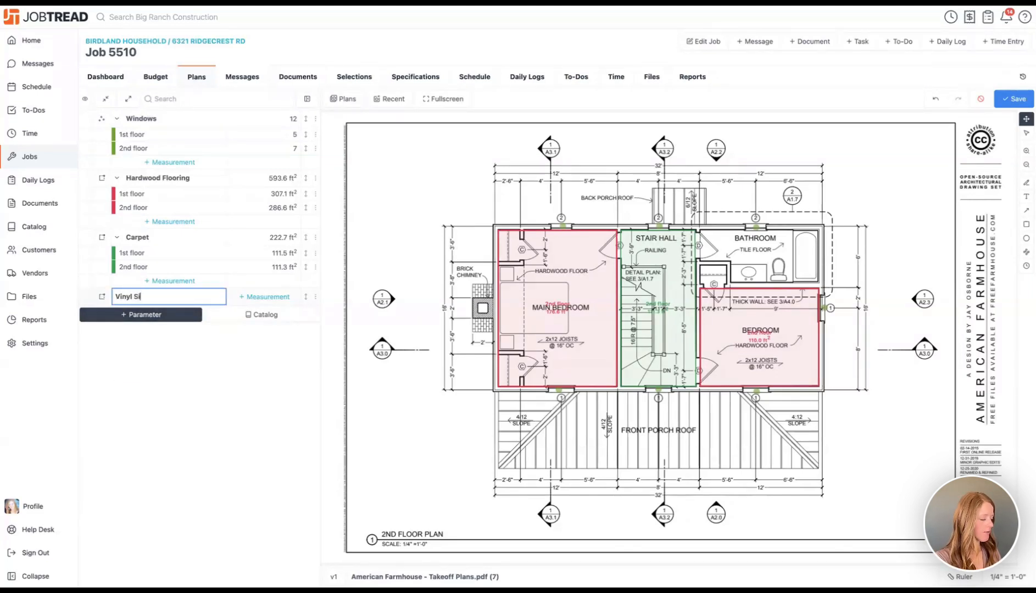
click(186, 355)
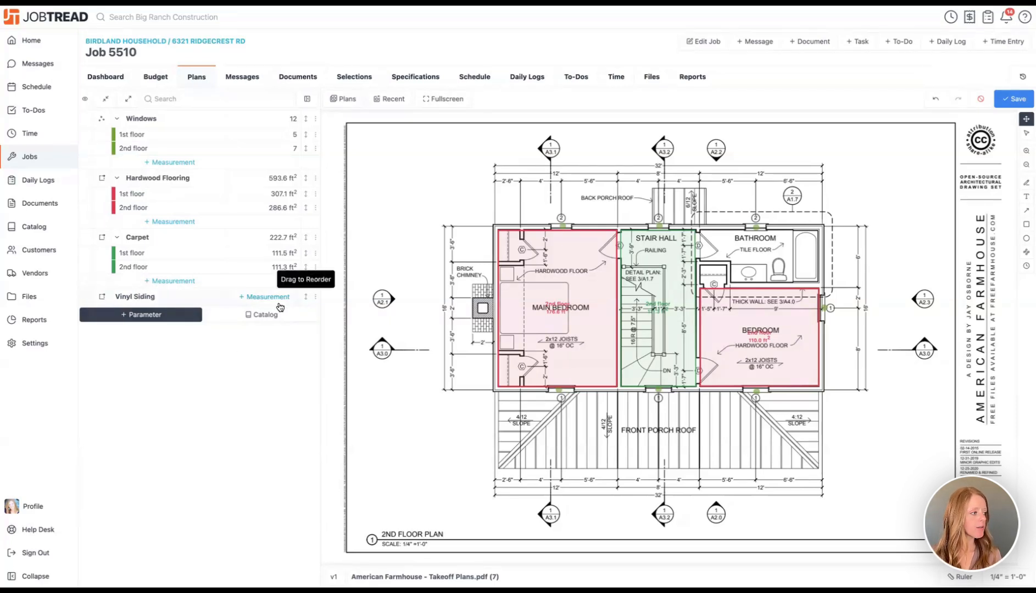
Step: Open the back elevation (north), page 14, and set its scale to 1/4" = 1'-0"
click(341, 100)
scroll(751, 467, down, 3)
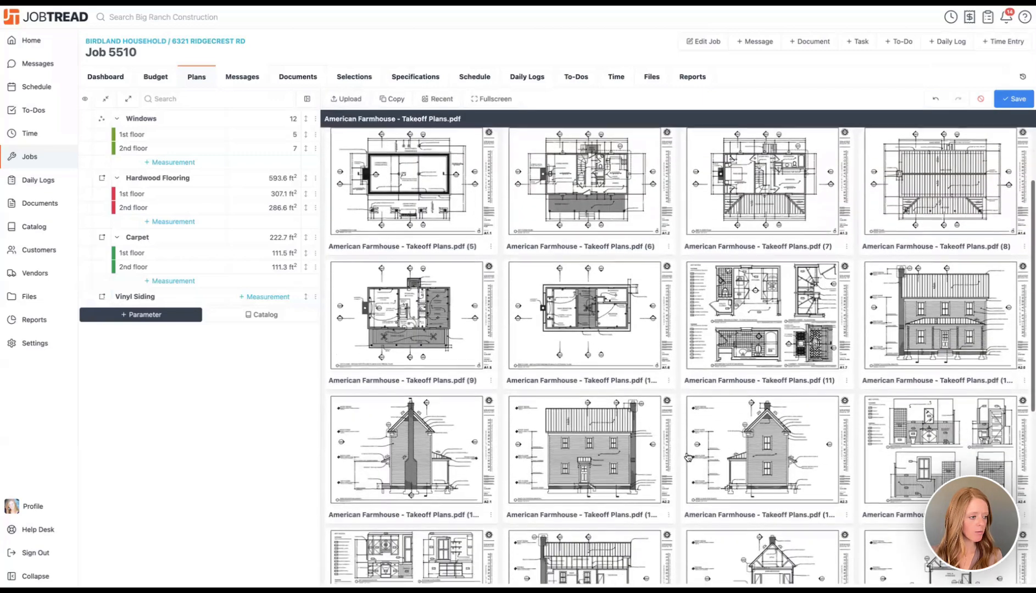
click(615, 439)
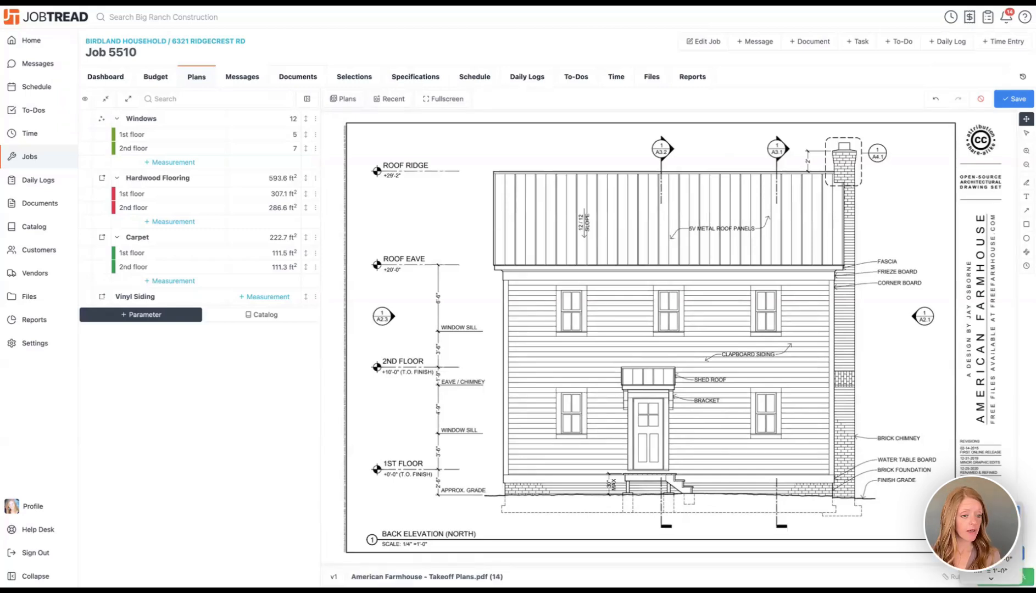
click(989, 572)
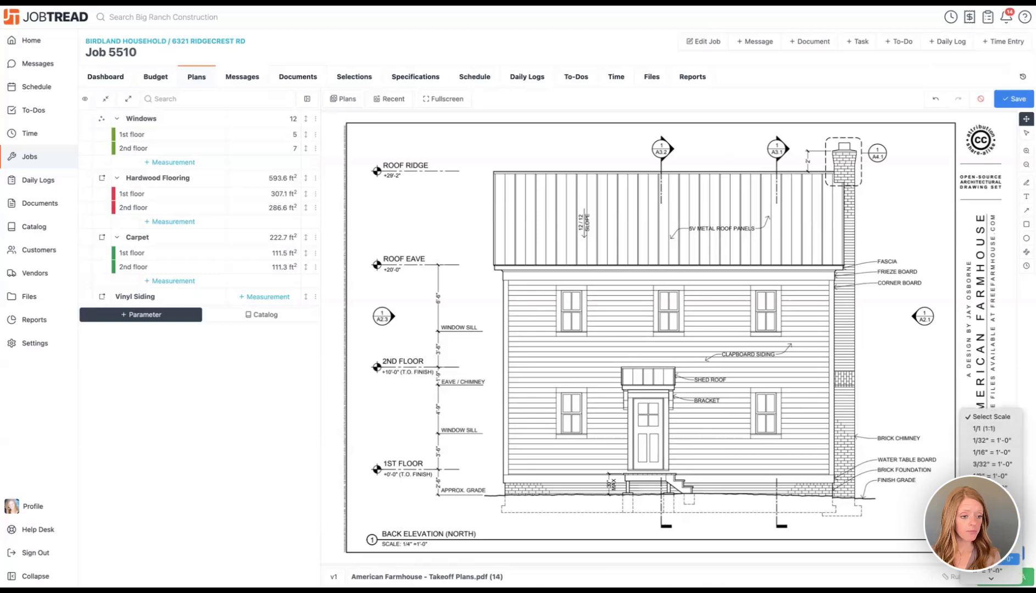
click(1000, 488)
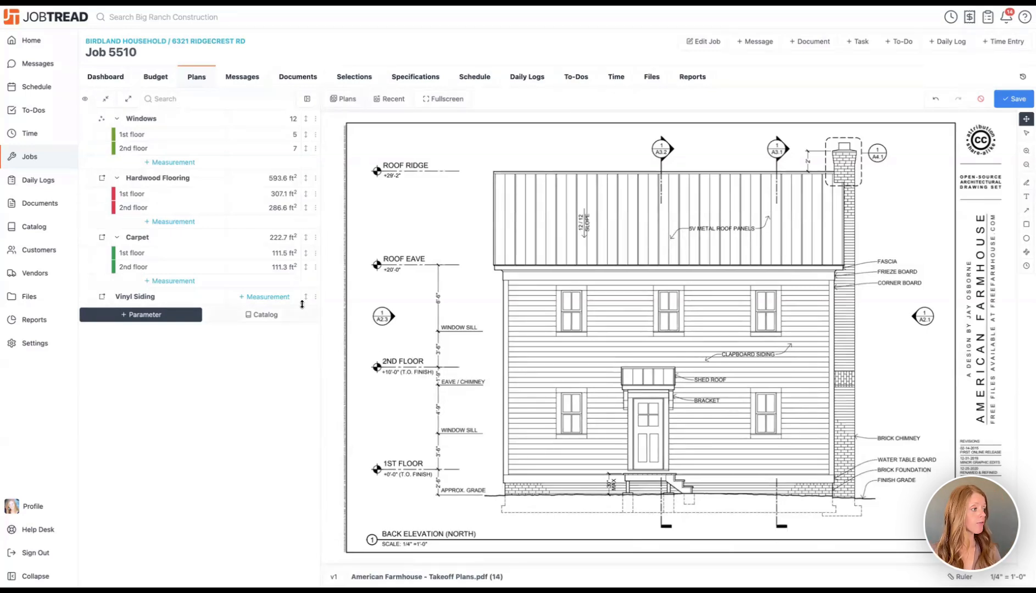
Step: Add a Vinyl Siding measurement and cover the whole clapboard wall with a rectangle of about 596 ft²
click(280, 299)
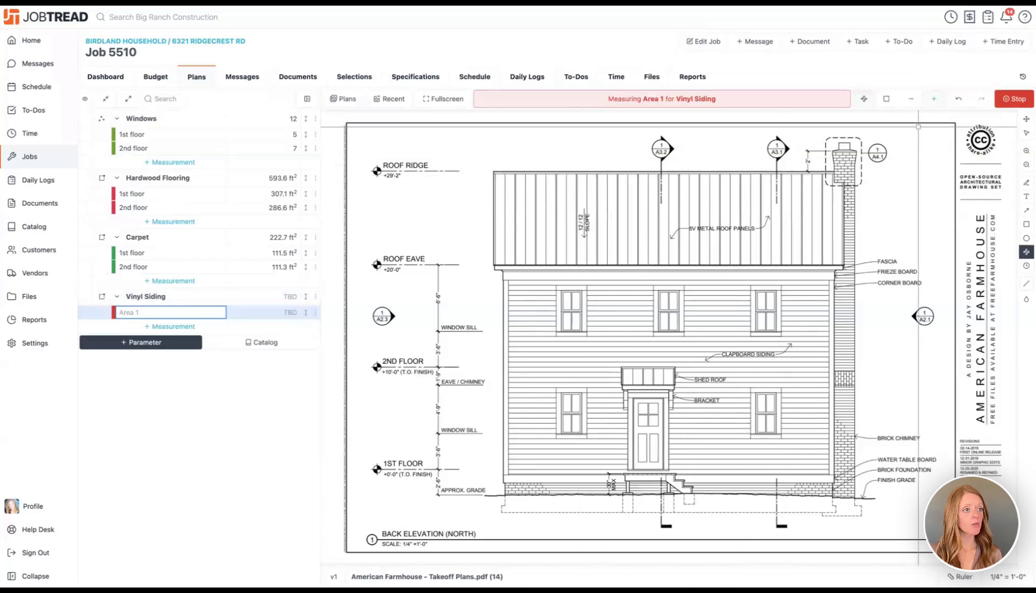
click(882, 99)
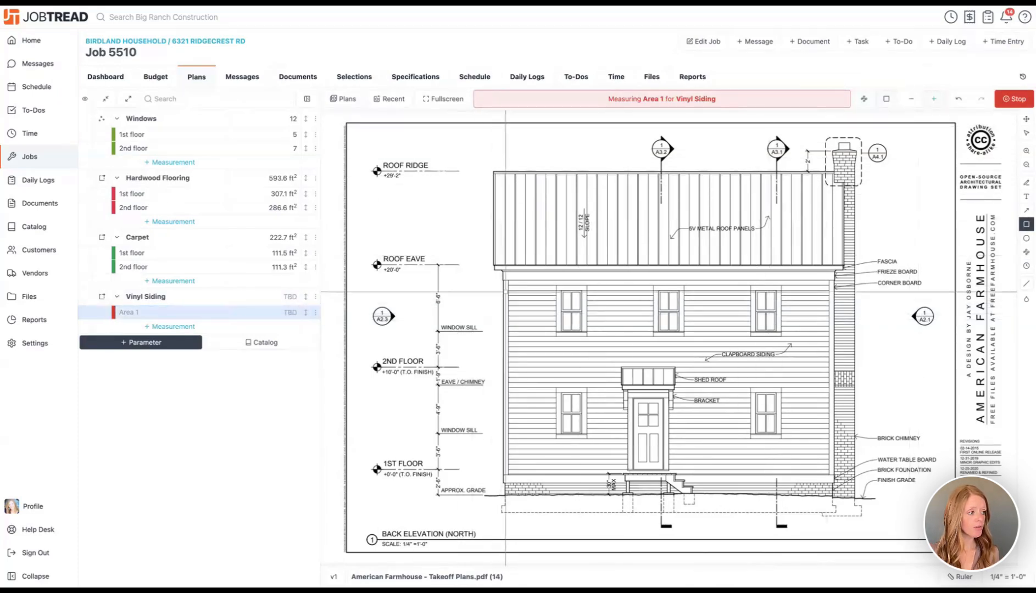
drag(508, 281, 830, 475)
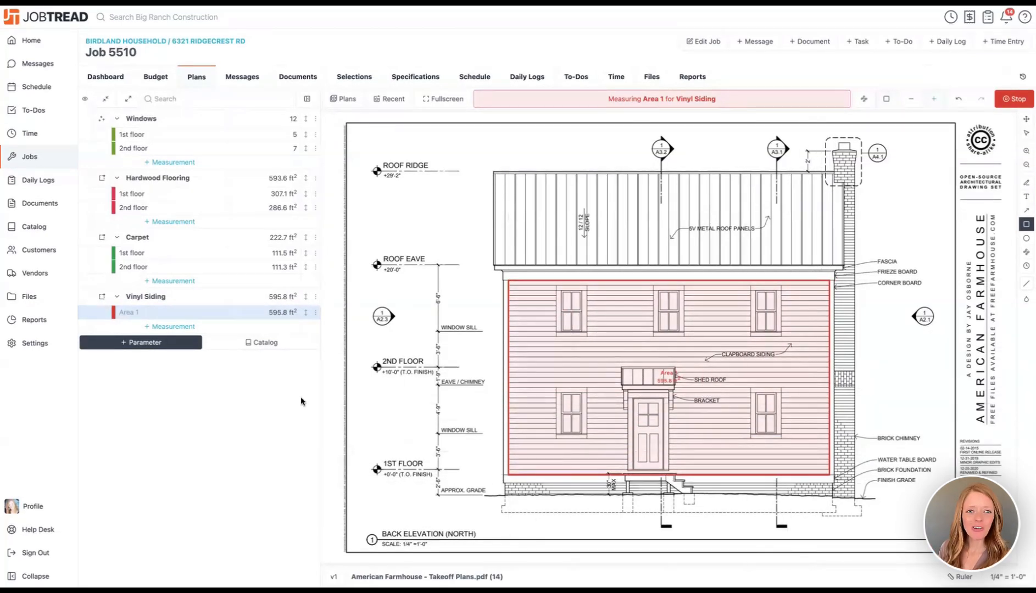
mouse_move(278, 318)
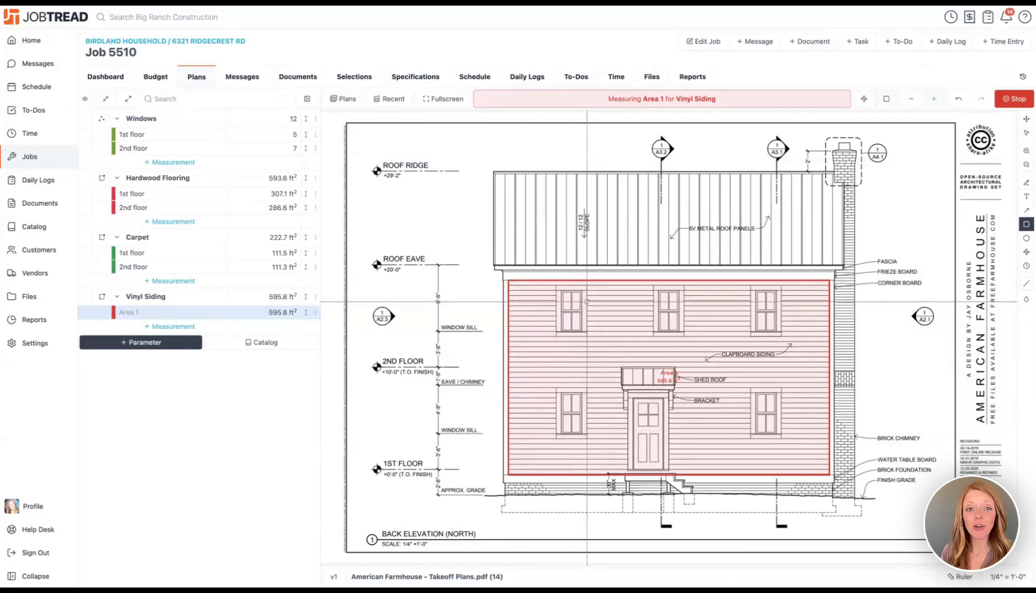
Step: Subtract a rectangle of about 15 ft² over the upper-left window from the Vinyl Siding area
click(910, 98)
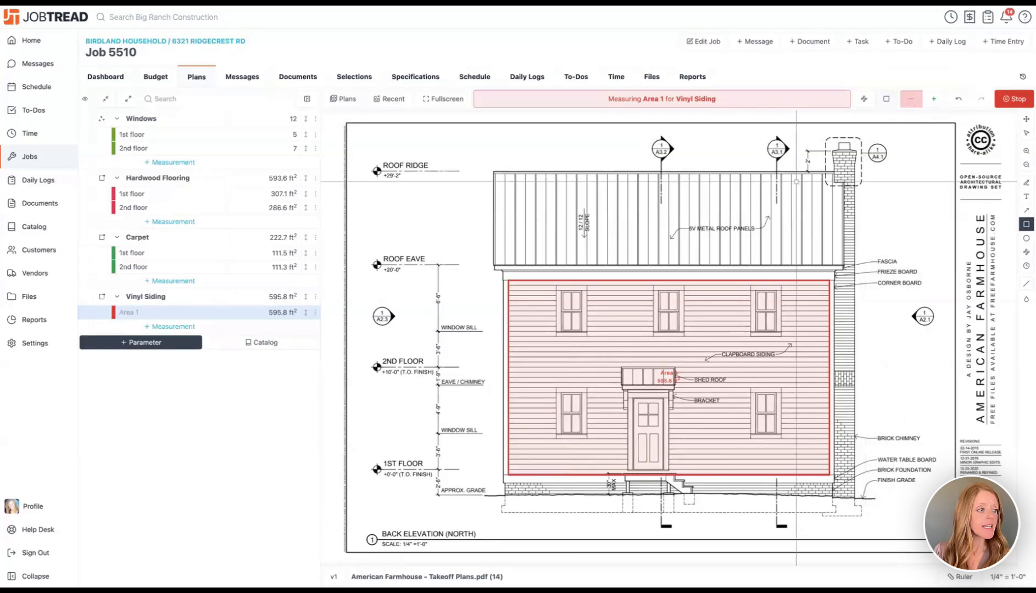
click(557, 286)
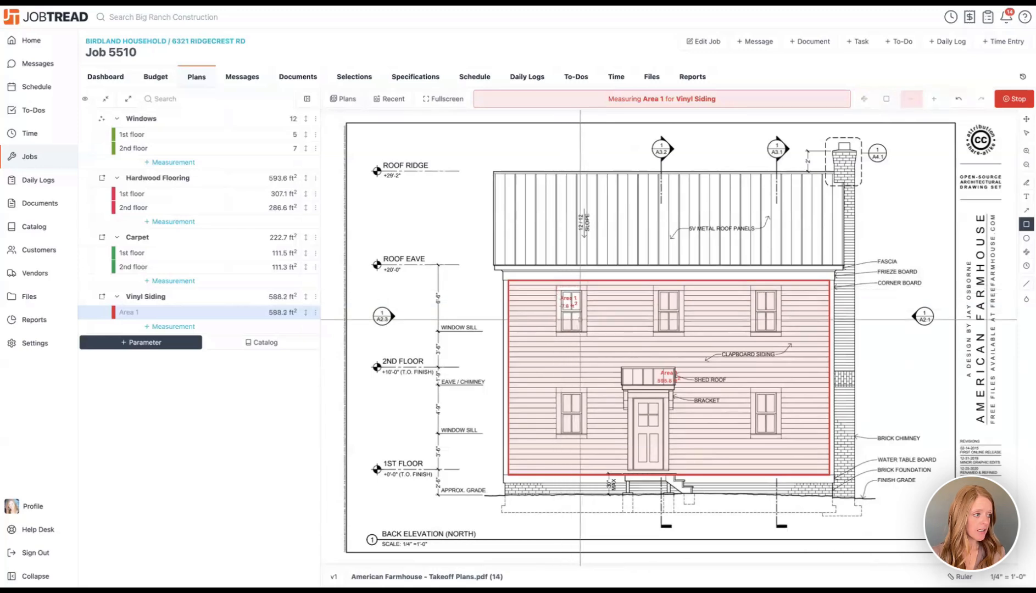
click(588, 336)
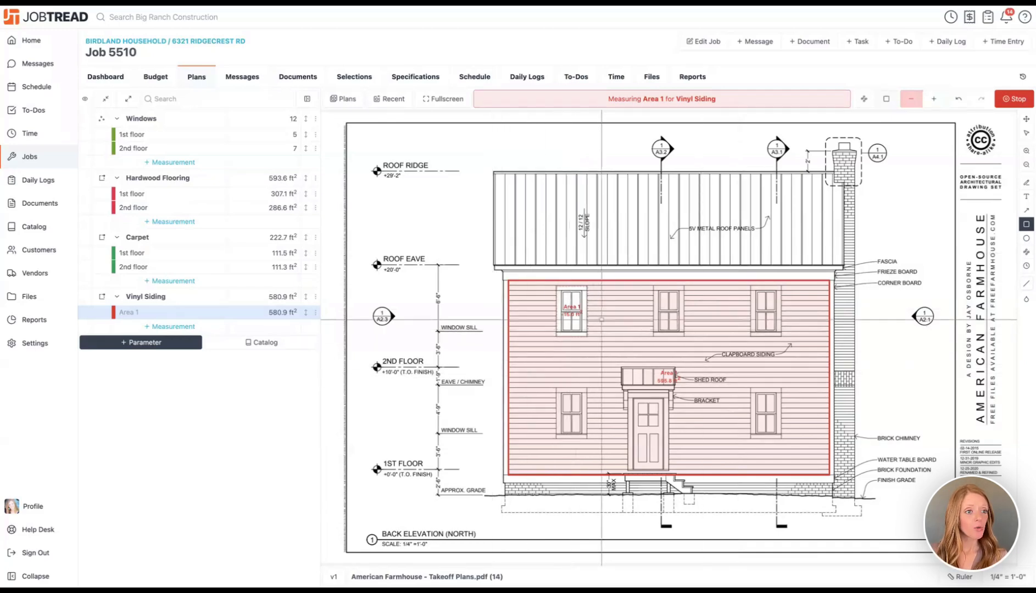
Step: Copy the window cutout onto the other two upper windows and both lower windows, and save the takeoff
click(1025, 135)
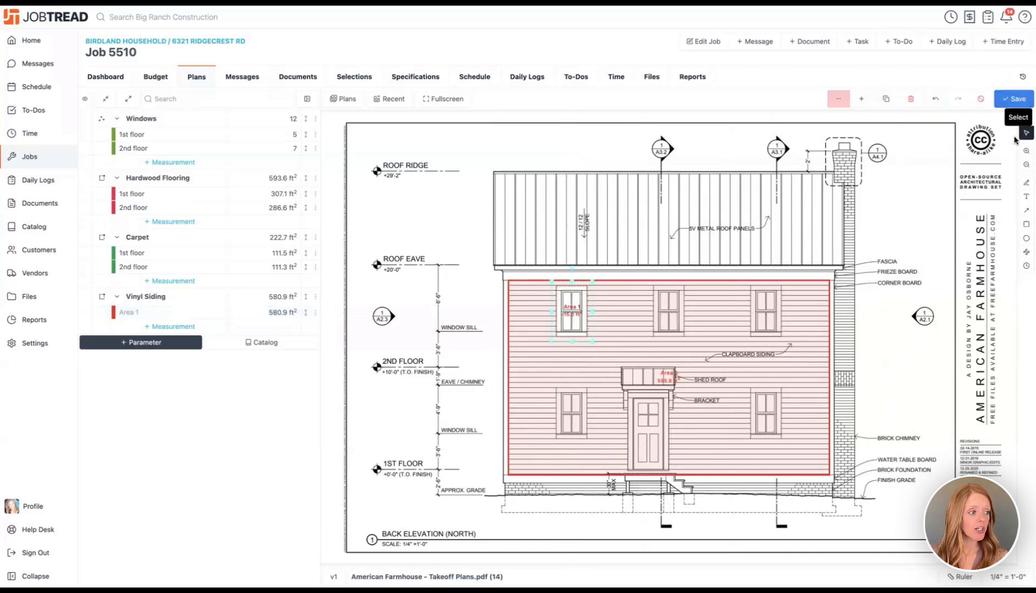
click(568, 295)
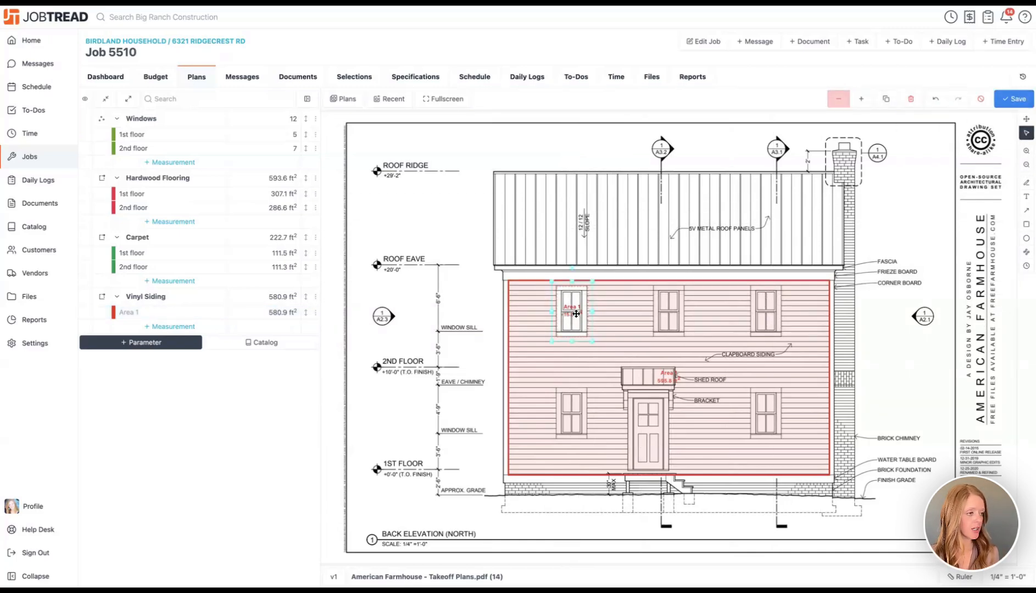
key(super+v)
drag(578, 318, 670, 313)
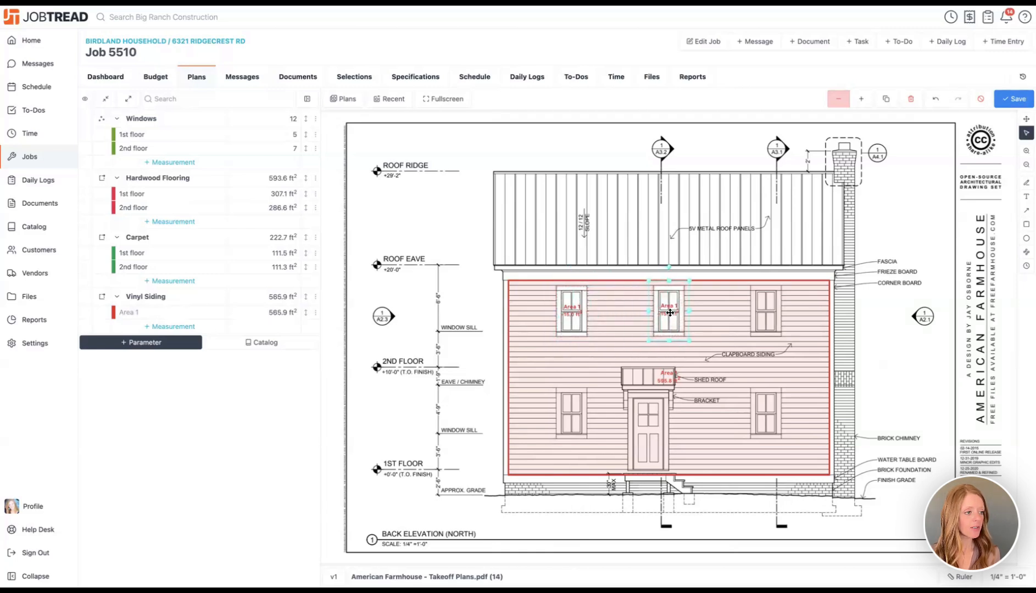
key(super+v)
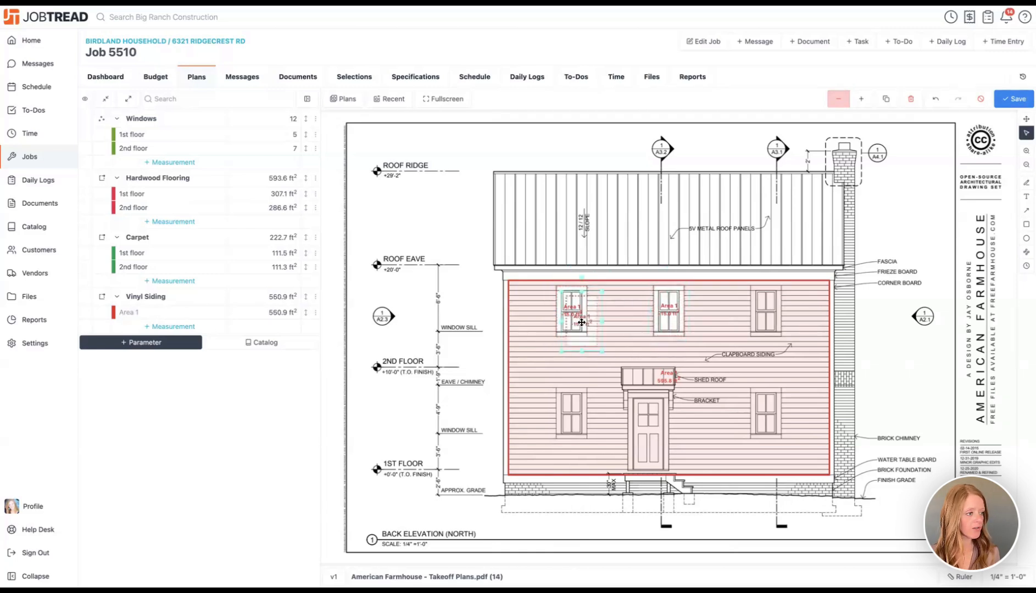
drag(578, 321, 766, 314)
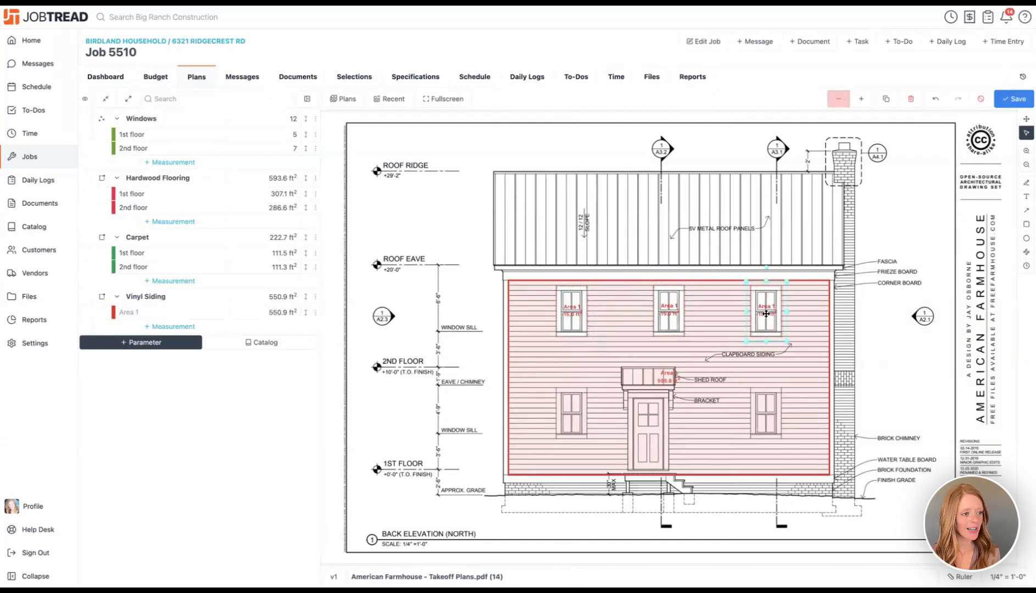
key(super+v)
drag(580, 328, 567, 412)
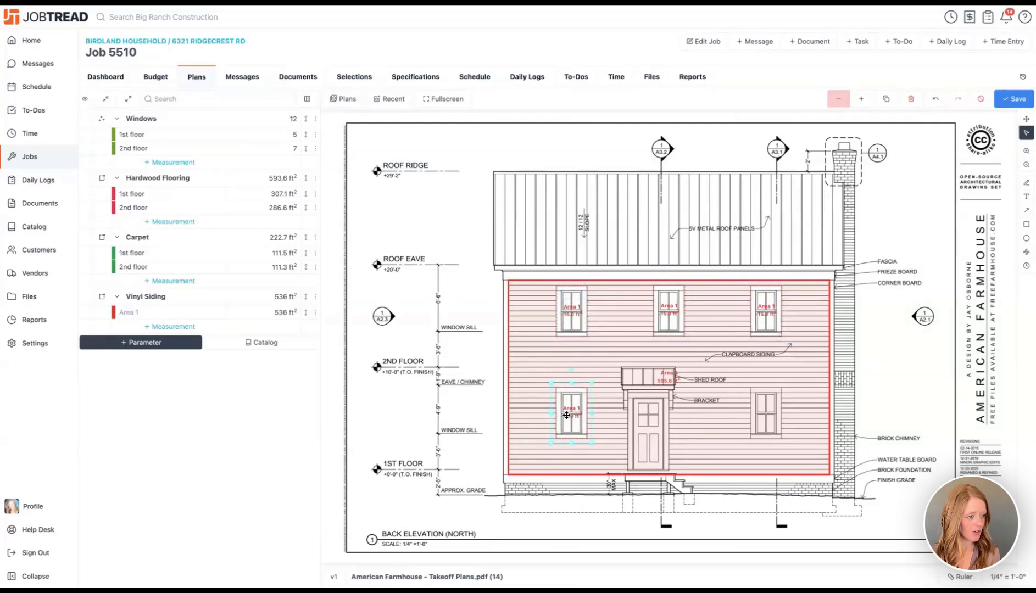
key(super+v)
drag(582, 329, 771, 411)
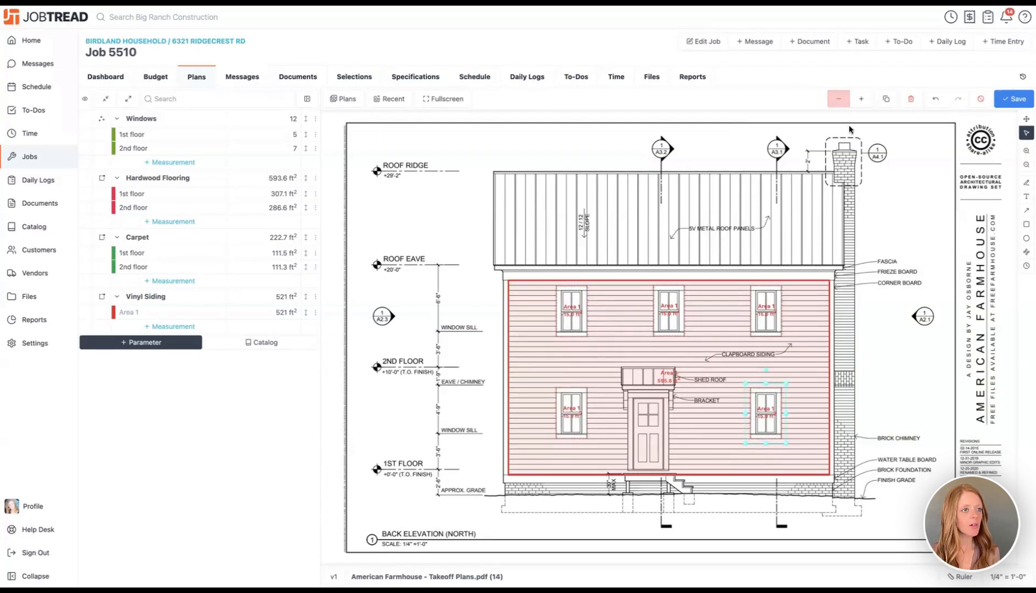
click(997, 104)
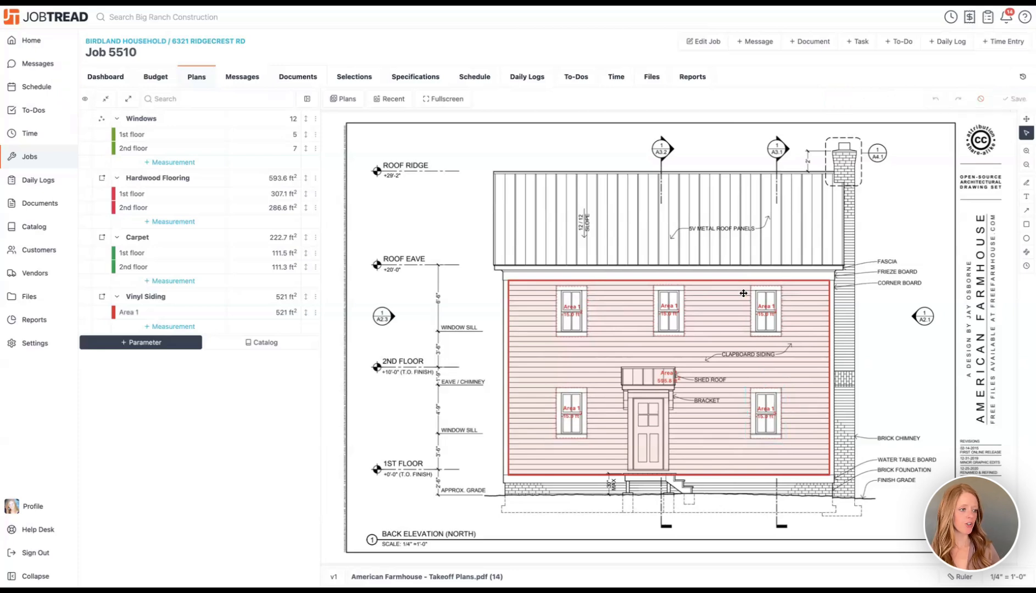
Step: Subtract a rectangle of about 50 ft² over the door and its shed roof from the Vinyl Siding measurement and finish measuring
click(254, 316)
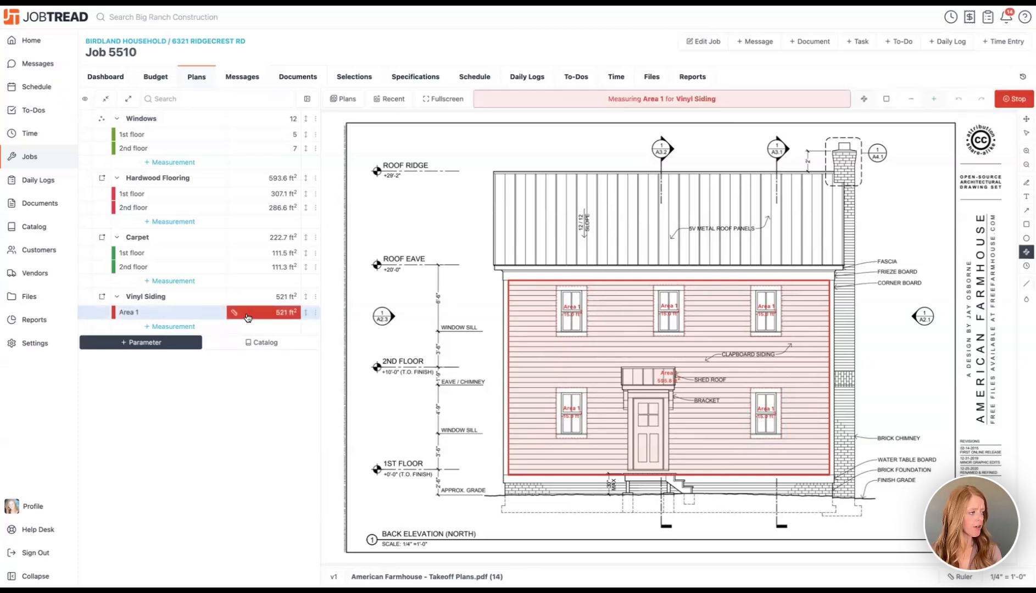
click(901, 105)
click(886, 99)
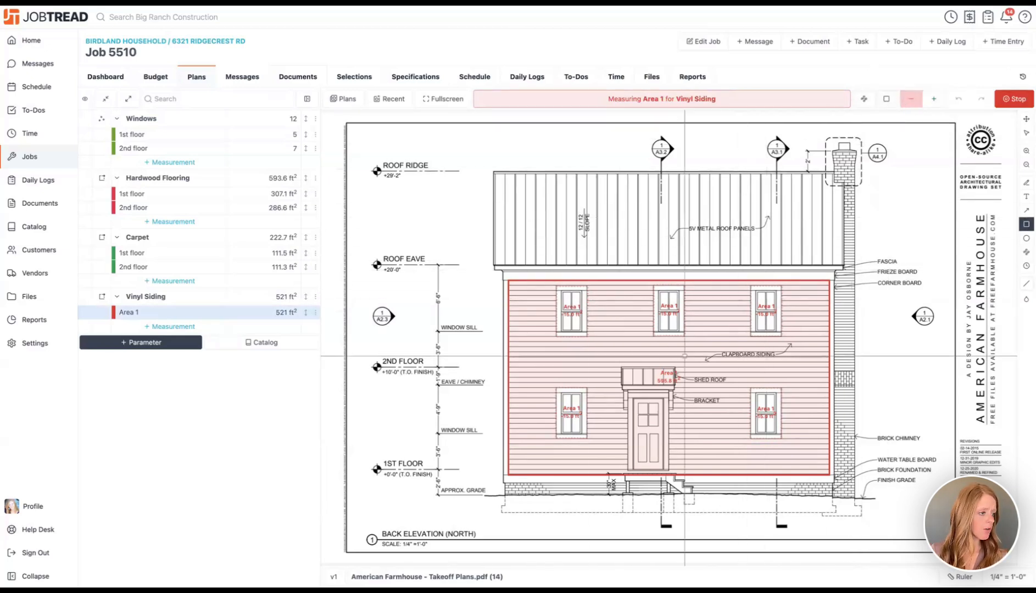
mouse_move(622, 369)
mouse_down()
mouse_move(657, 471)
mouse_move(673, 472)
mouse_up()
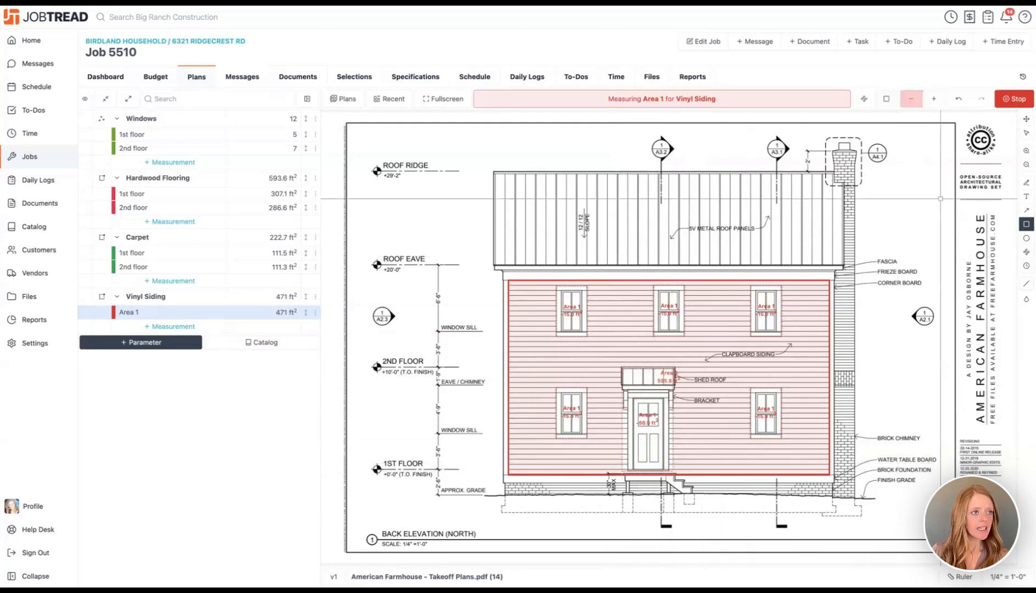
click(1018, 101)
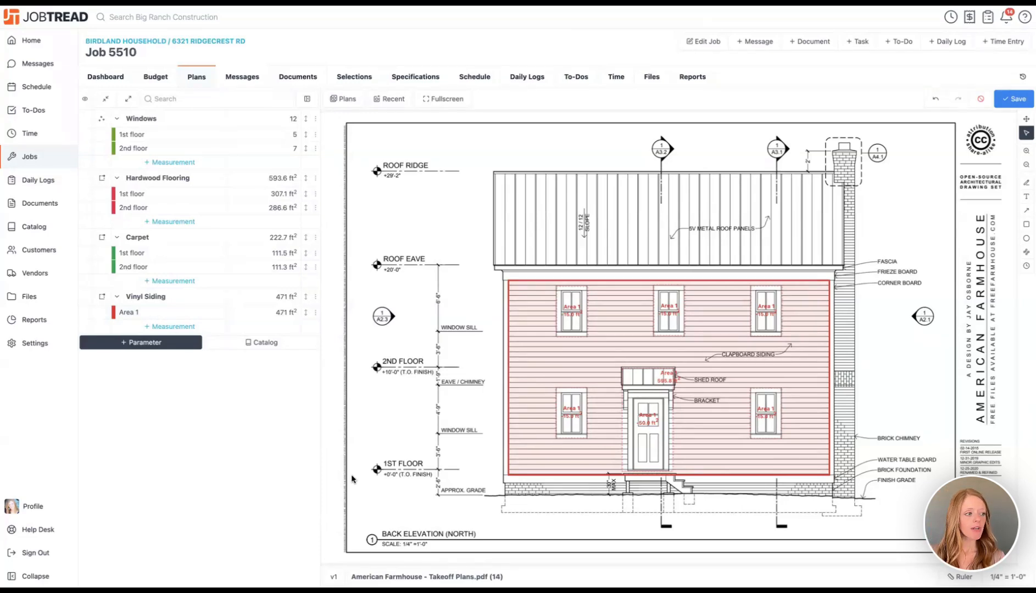
Step: Rename the Vinyl Siding measurement as North Exterior and save the takeoff
click(169, 313)
text(No)
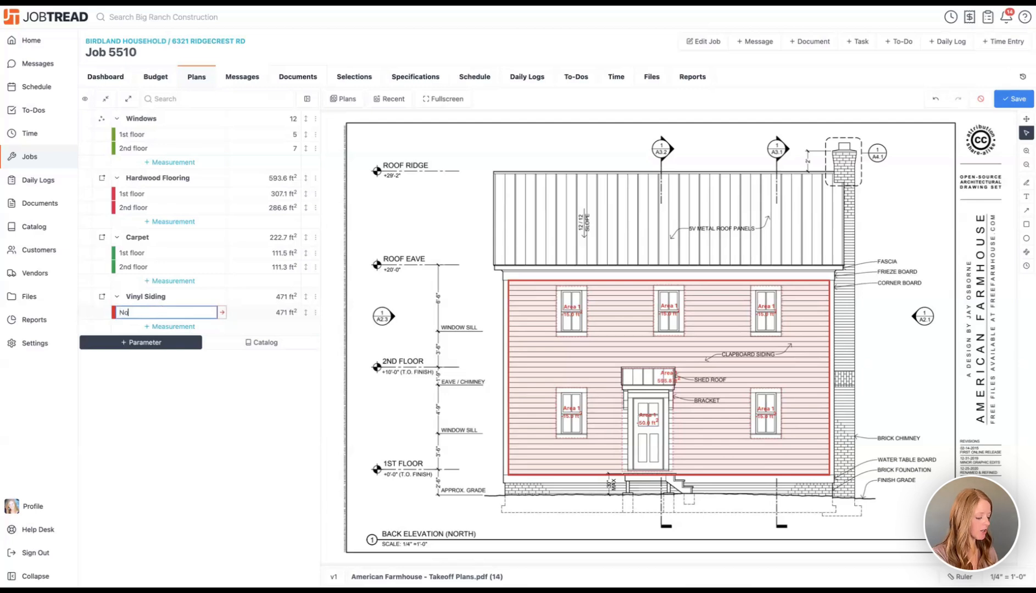
text(rth Exterior)
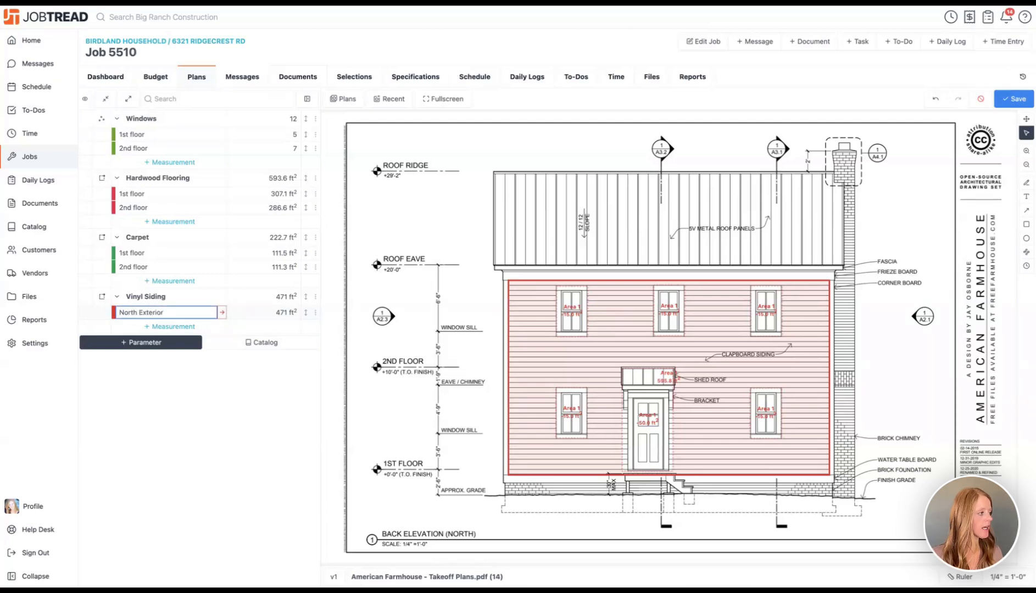
click(158, 388)
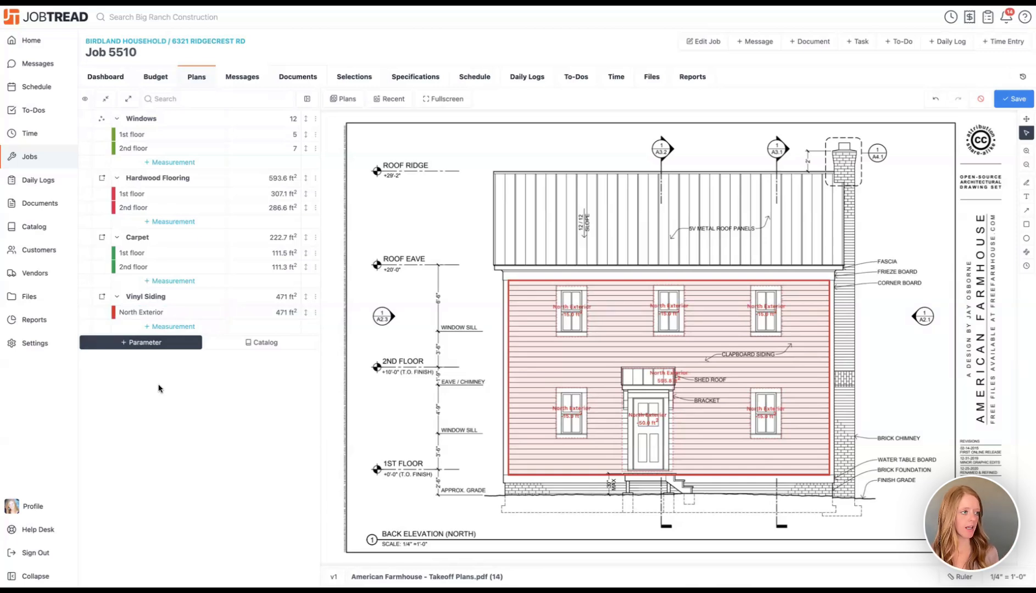
click(1006, 99)
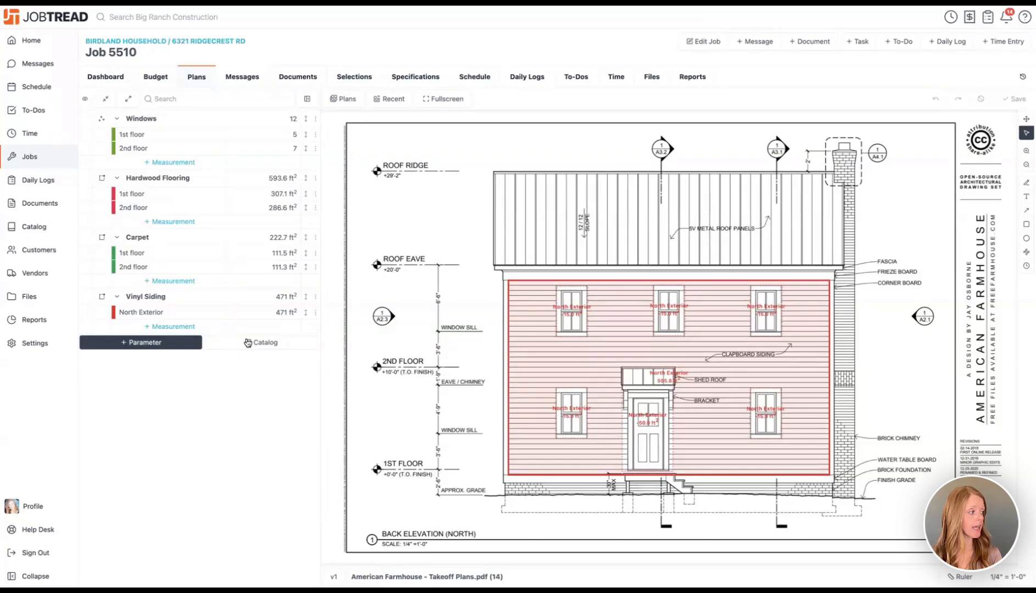
Step: Add an Area Pitch parameter named Roof
click(177, 343)
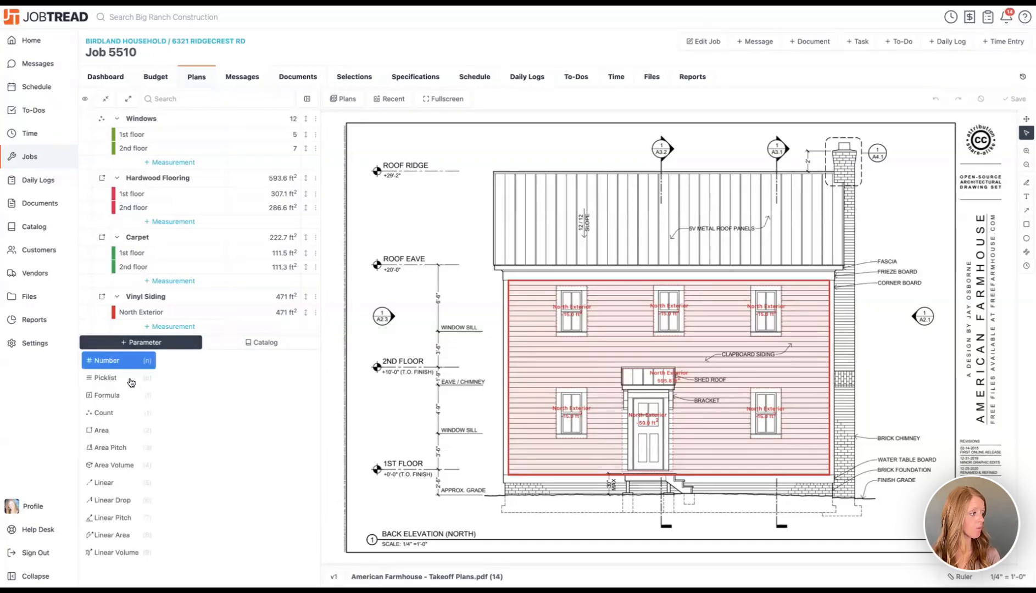
click(125, 449)
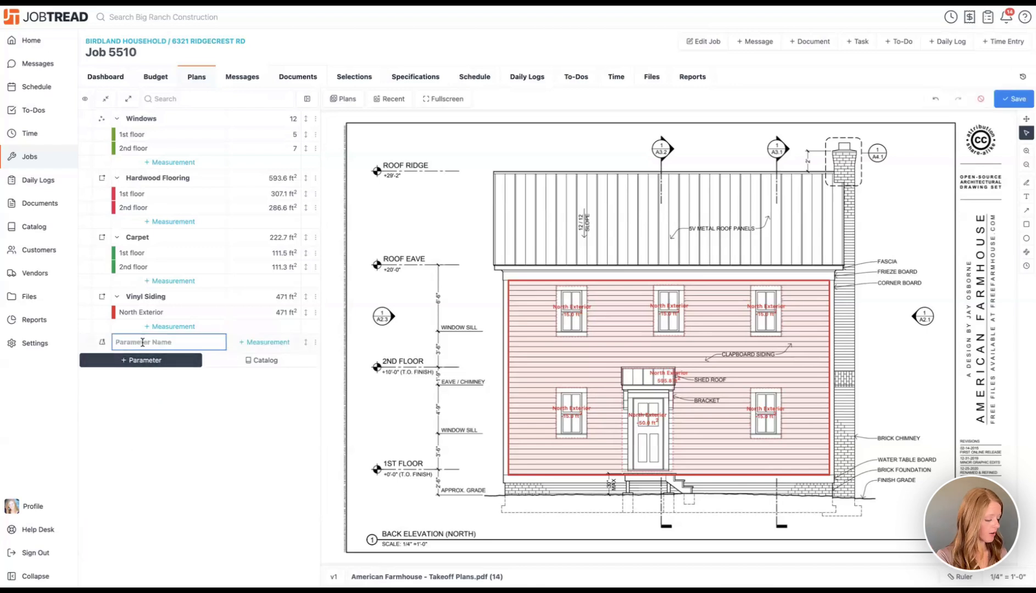
text(Roof Materi)
key(BackSpace)
key(BackSpace)
key(BackSpace)
key(BackSpace)
key(BackSpace)
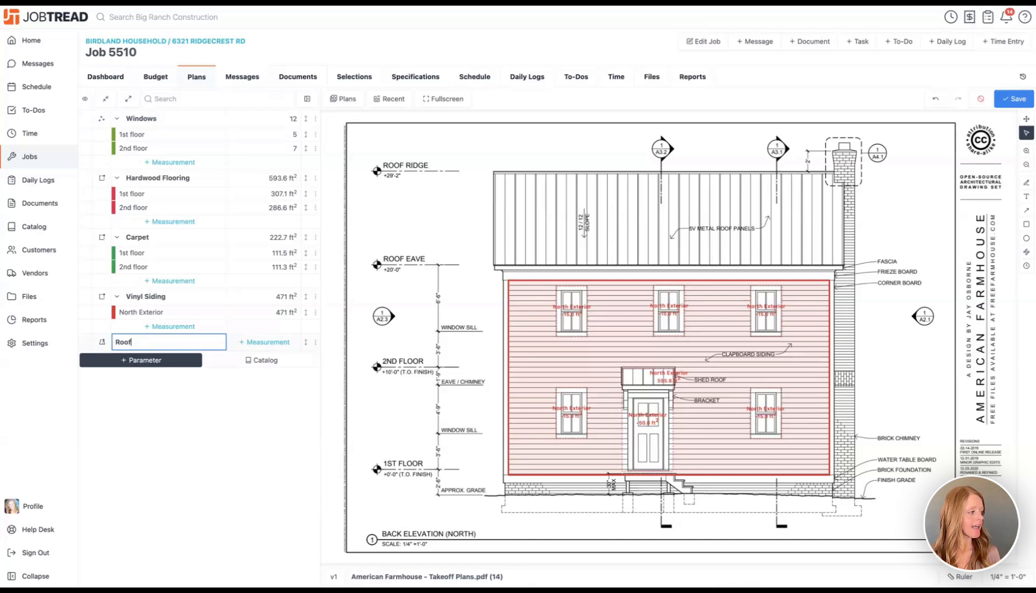
key(Return)
Step: Name the Roof measurement North Side and outline the metal roof corner by corner, notching around the chimney, at about 307 ft²
text(North Side)
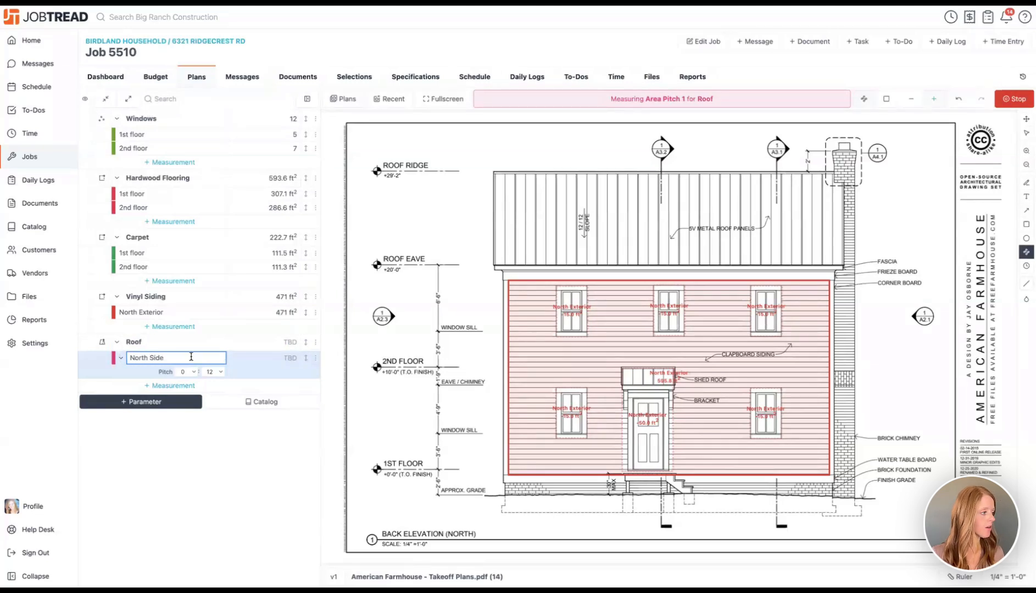
click(261, 359)
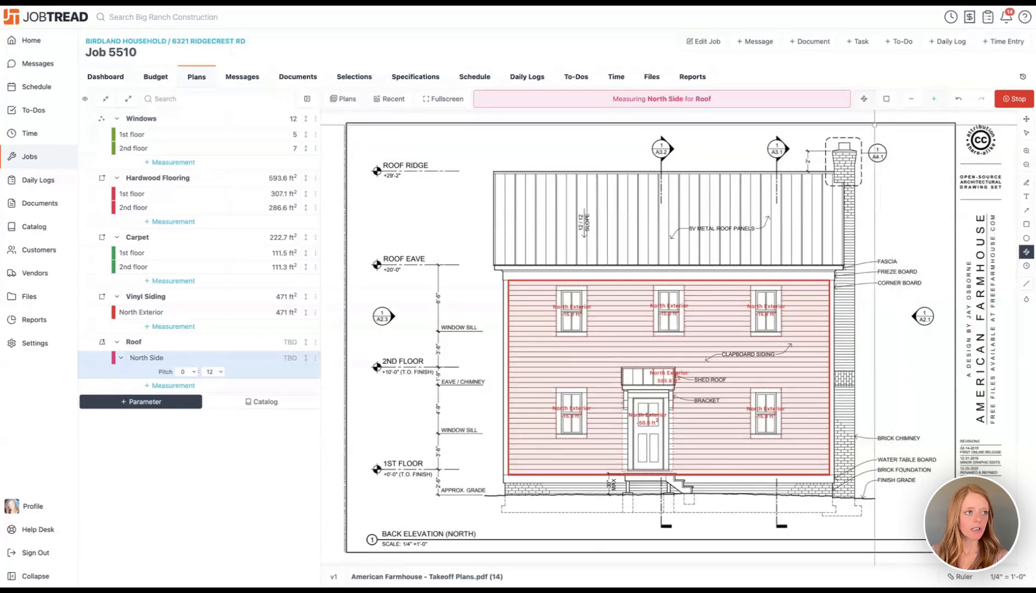
click(494, 173)
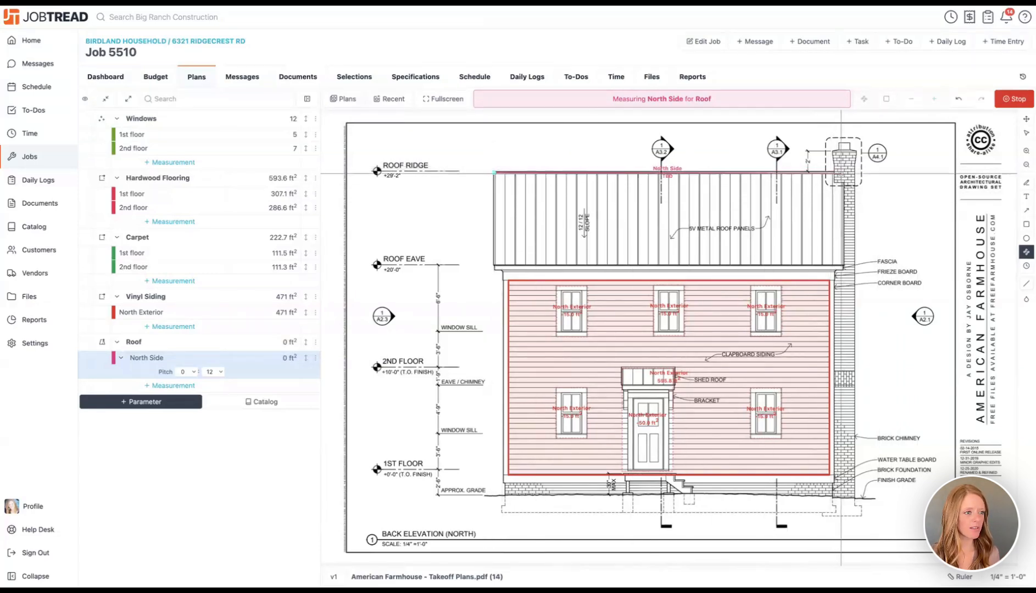
click(835, 173)
click(844, 182)
click(844, 267)
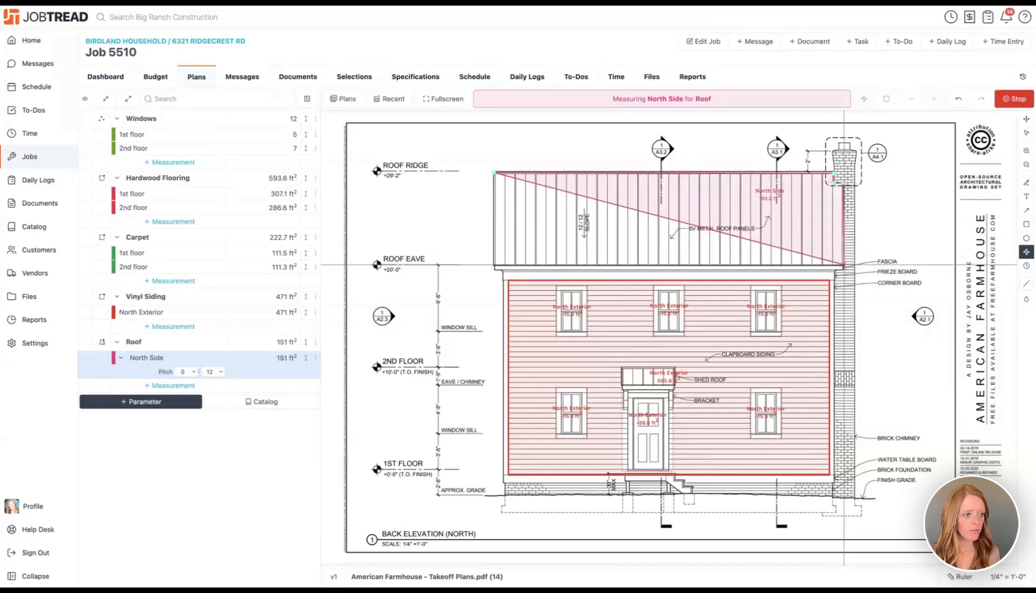
double_click(494, 266)
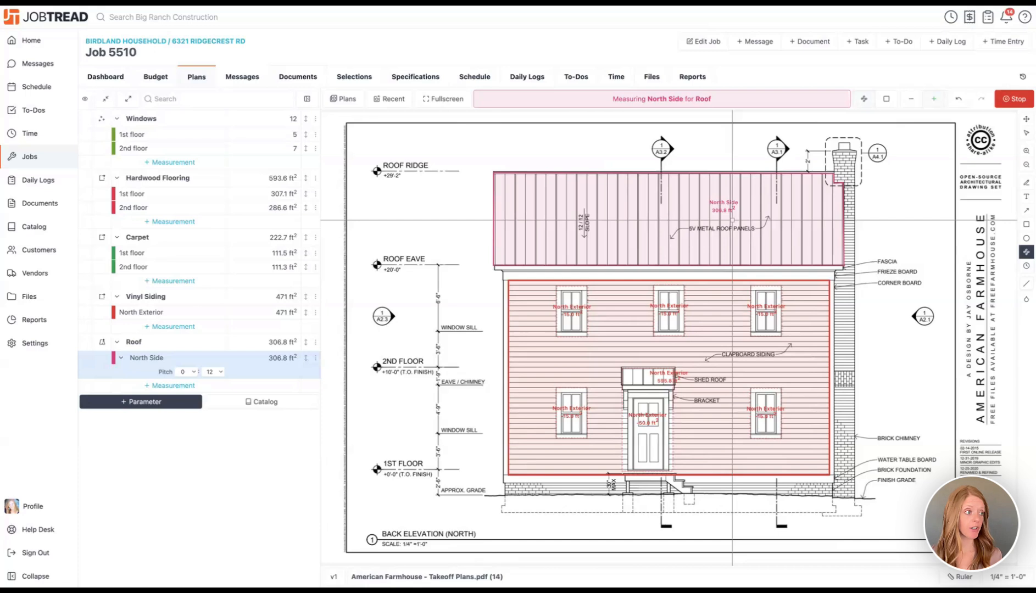
Step: Finish measuring the North Side roof and set its pitch to 12:12
click(1014, 99)
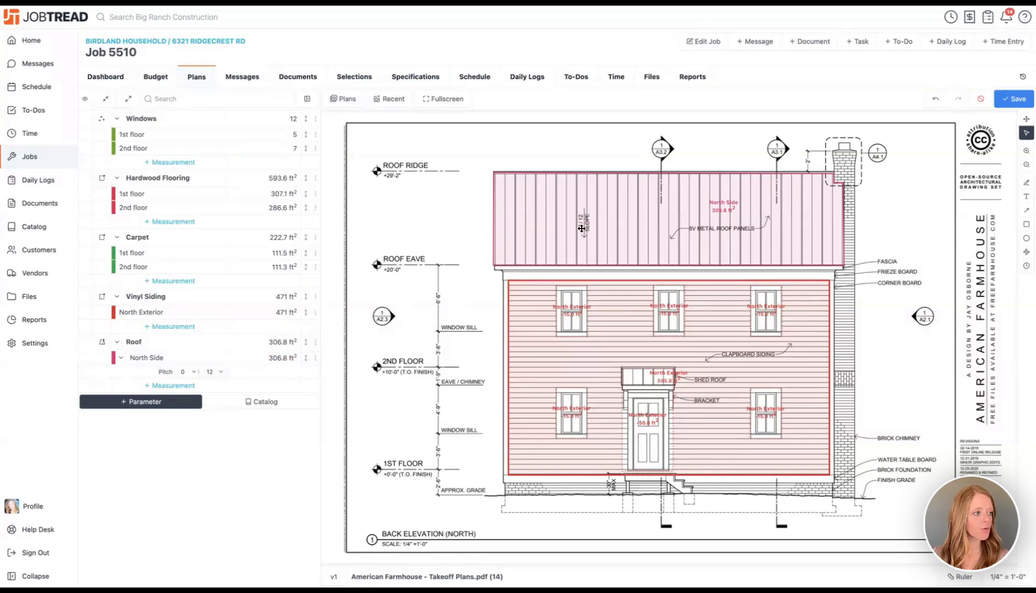
click(183, 373)
click(183, 364)
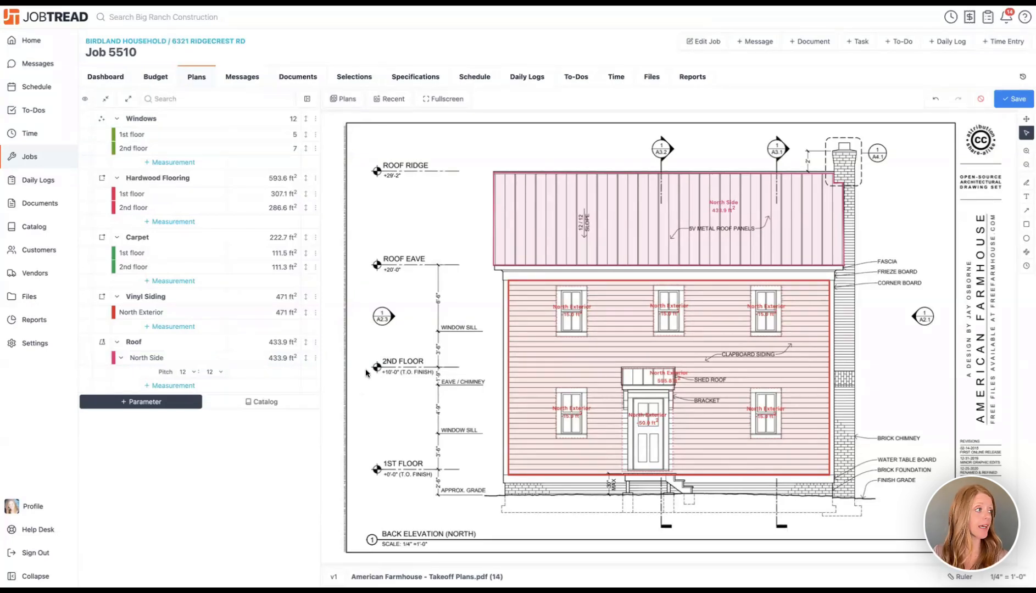
Step: Open the foundation plan on page 5 and add an Area Volume parameter named Concrete with a new measurement
click(339, 101)
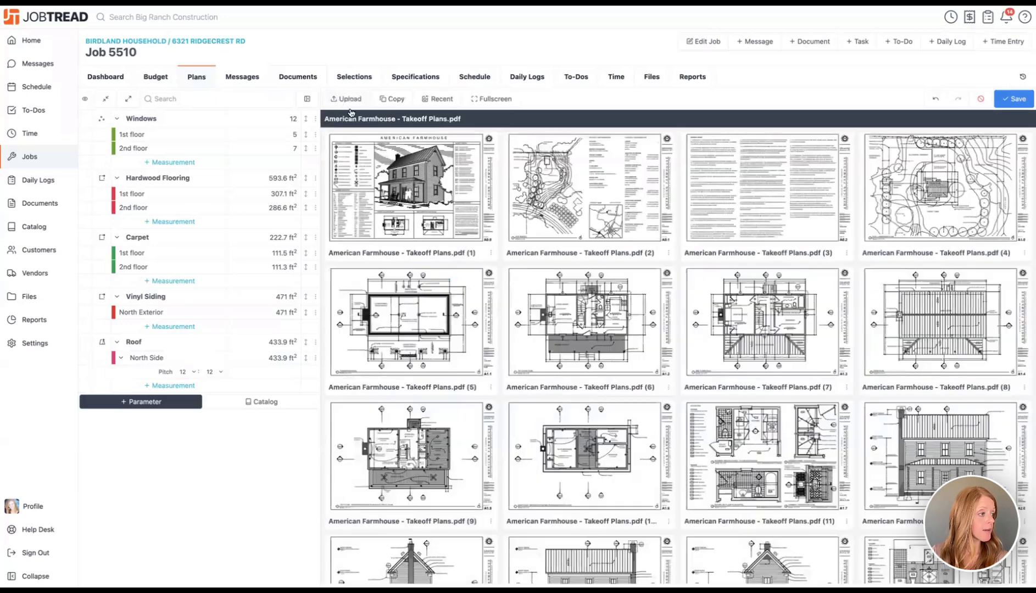
click(434, 338)
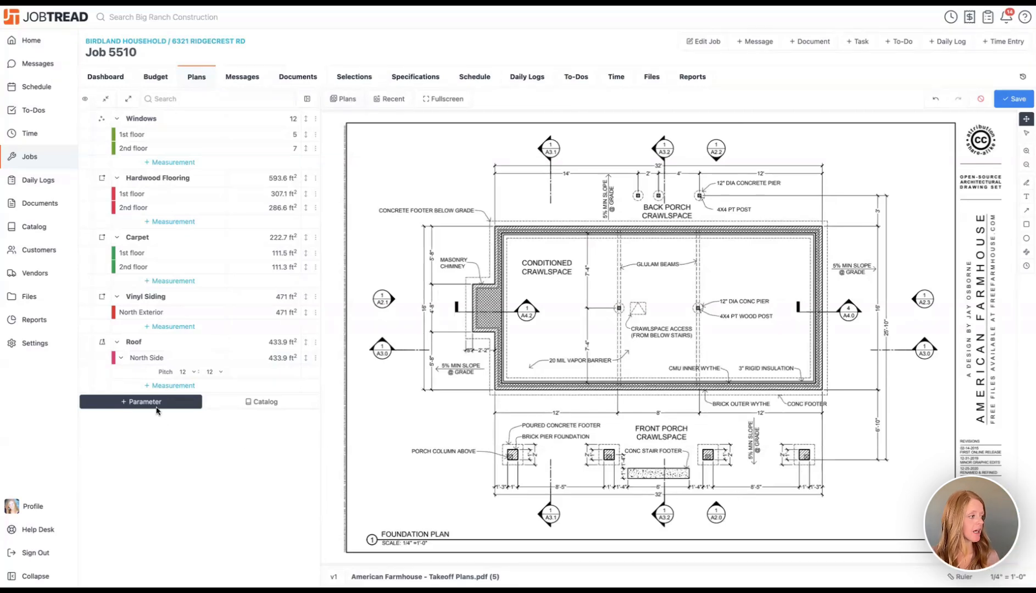
click(141, 402)
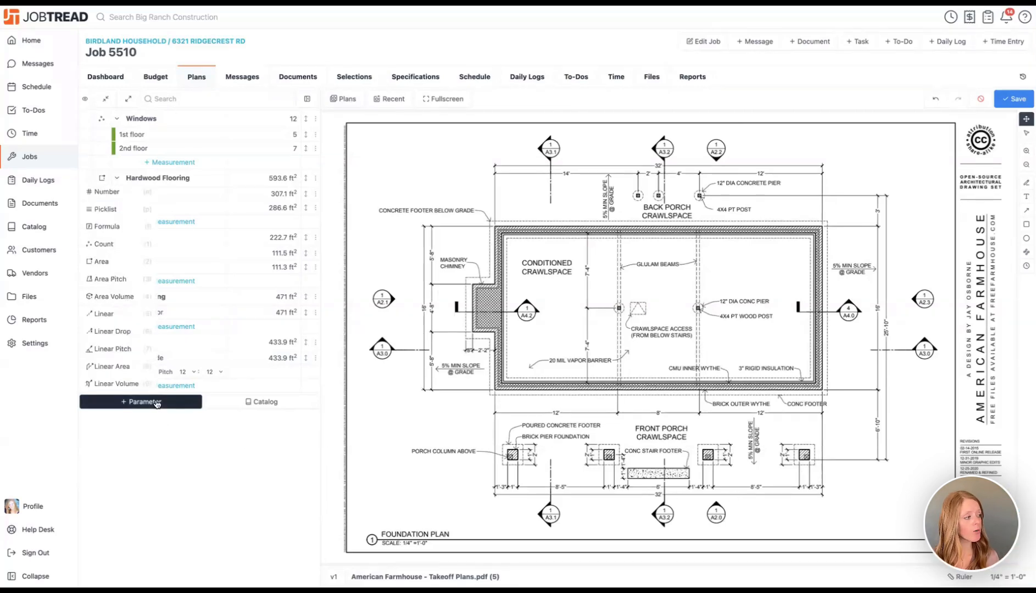
click(131, 304)
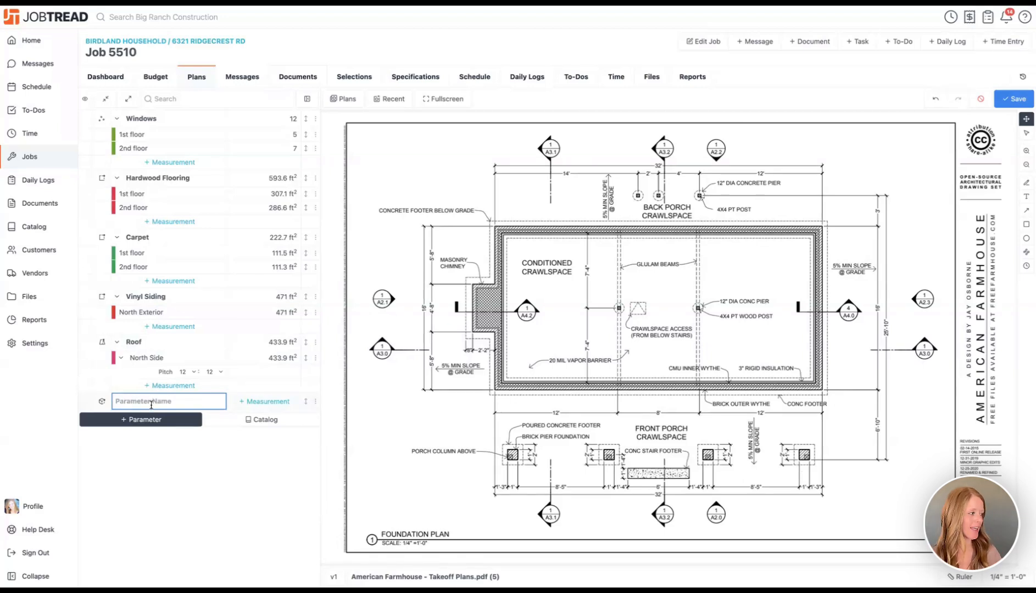
text(Concrete)
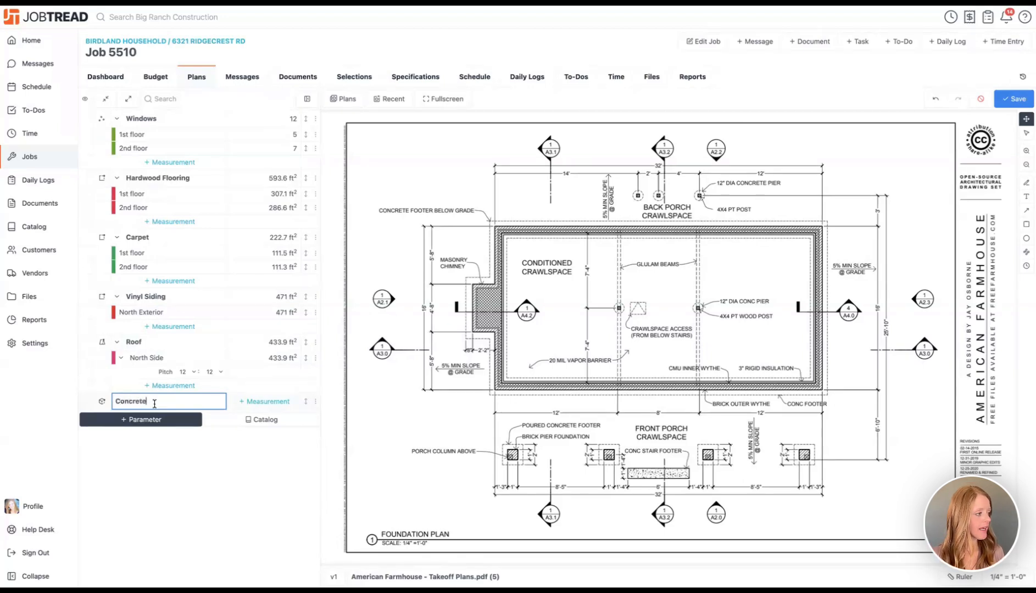
key(Return)
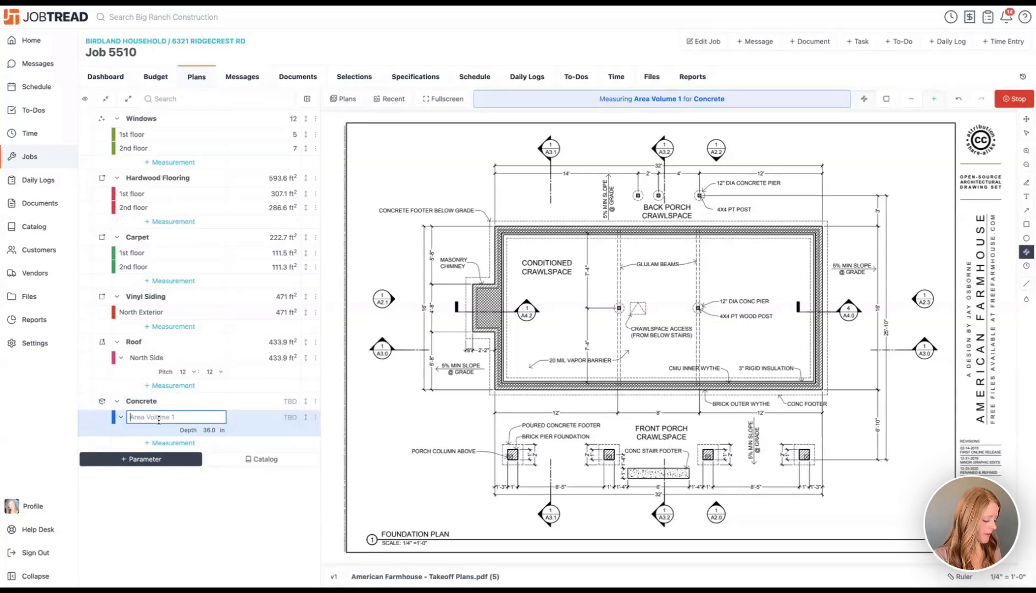
Step: Name the Concrete measurement Slab, outline the crawlspace inside the foundation walls as a rectangle of about 49 yd³, and finish measuring
text(Slab)
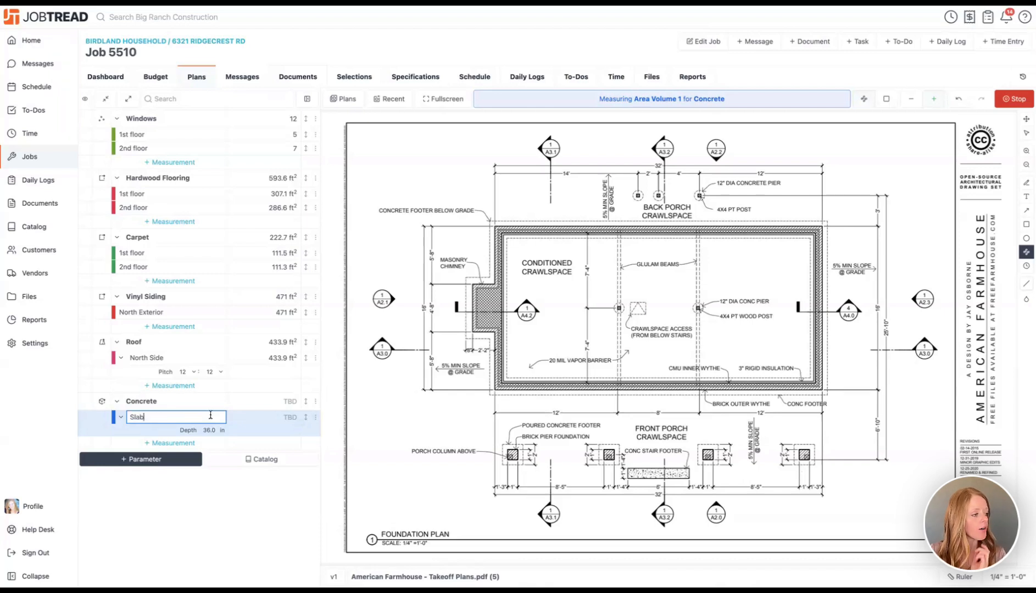
key(Return)
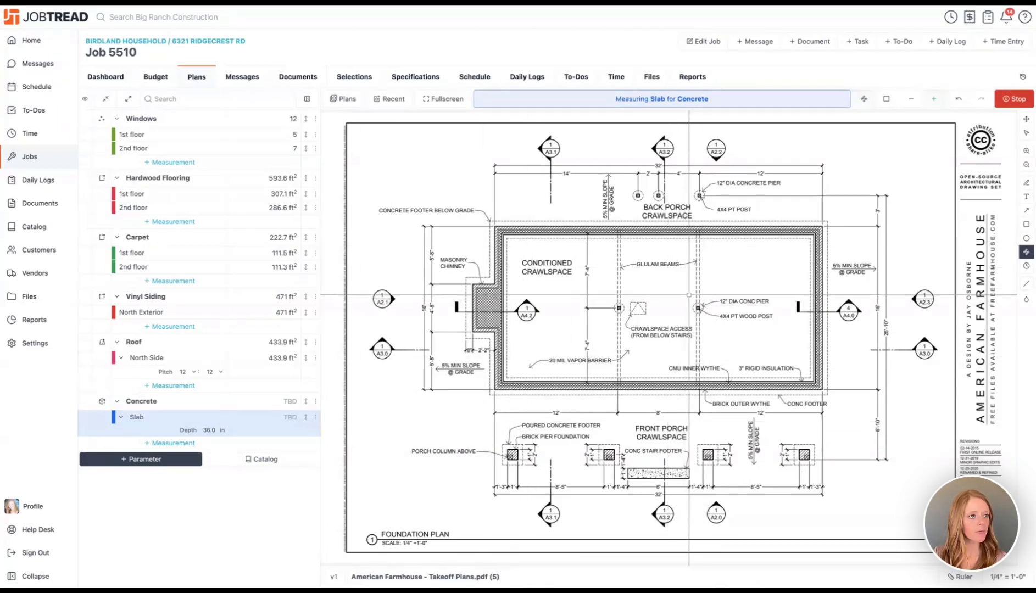
click(887, 99)
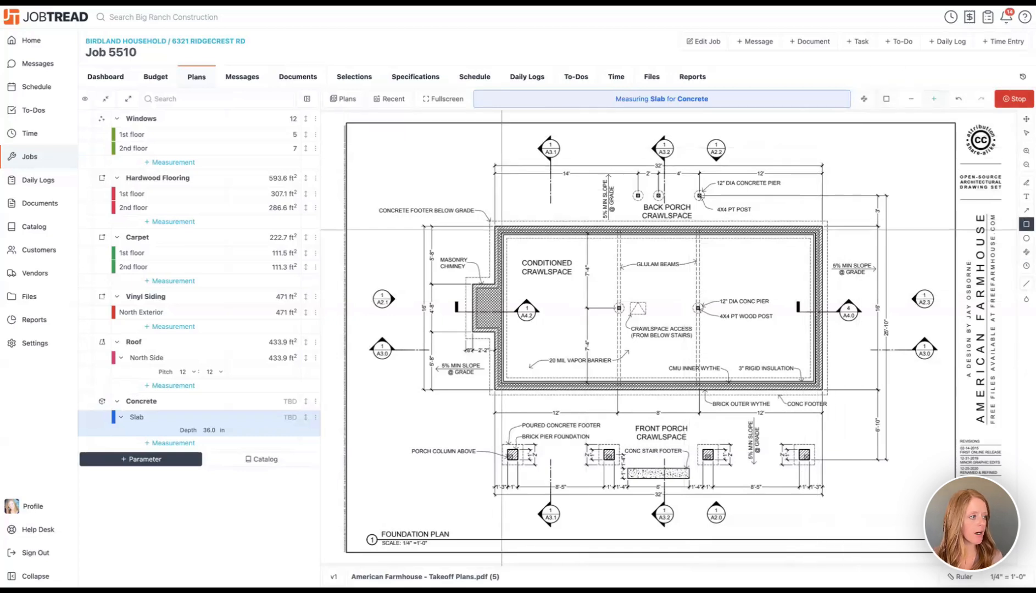
mouse_move(502, 234)
mouse_down()
mouse_move(508, 357)
mouse_move(827, 357)
mouse_move(814, 383)
mouse_up()
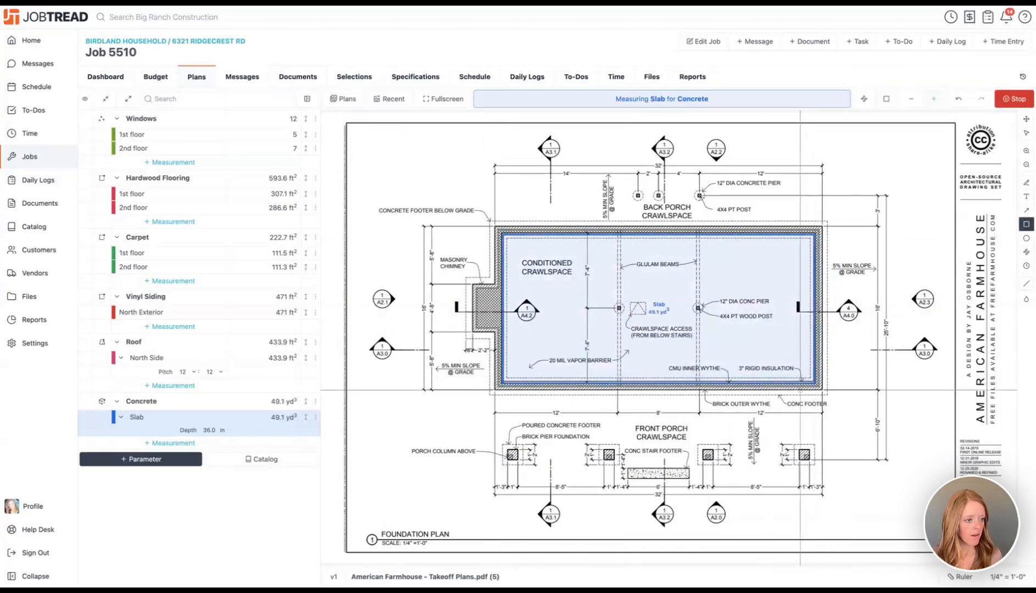
click(1015, 99)
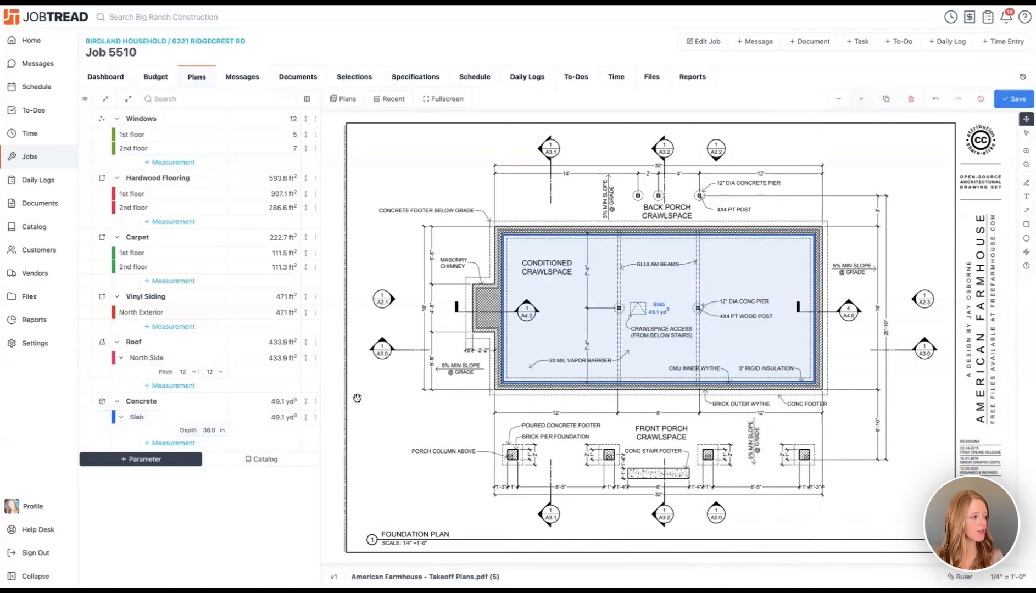
Step: Set the Slab measurement's depth to 48 in
click(208, 430)
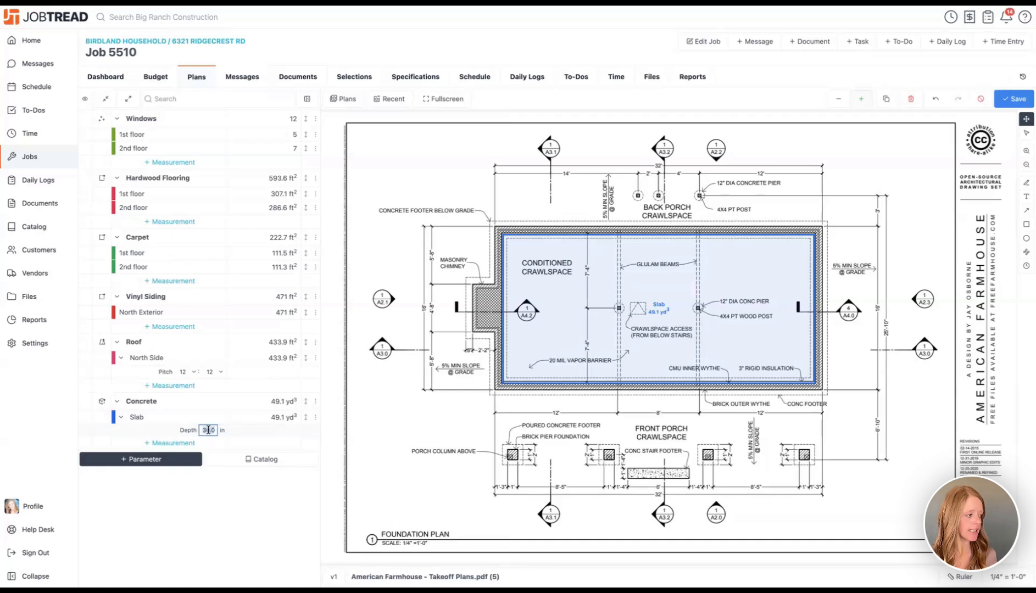
text(48)
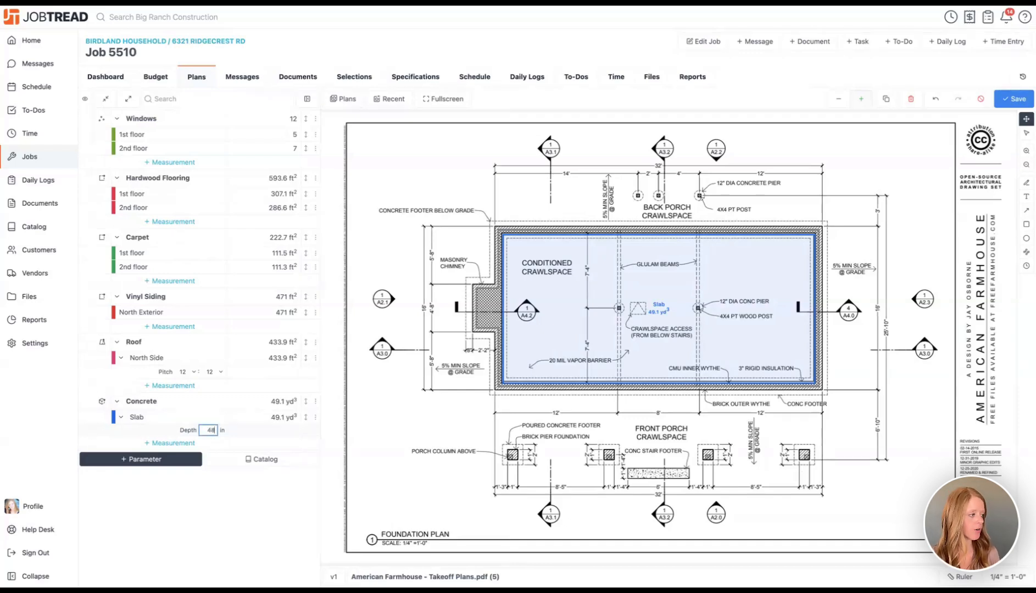
click(227, 479)
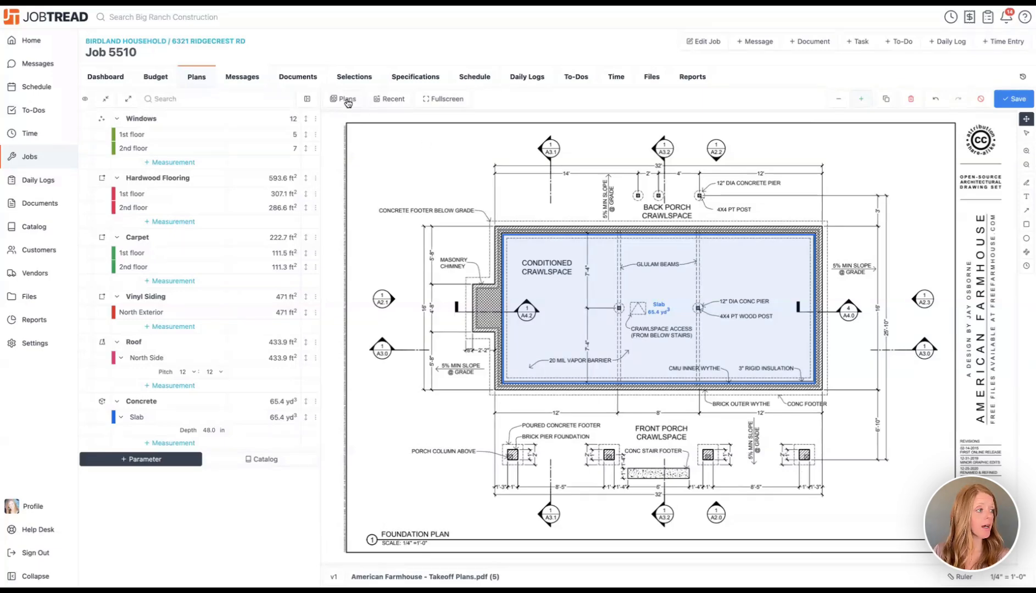
Step: Open the 1st floor plan on page 6 and add a Linear parameter named Baseboards
click(345, 99)
click(621, 339)
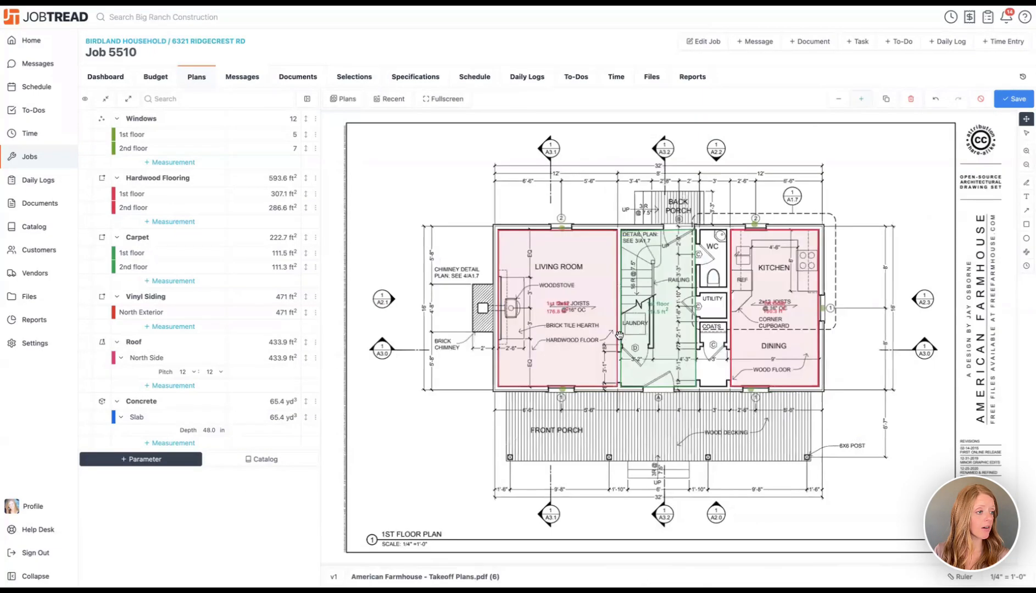
click(175, 465)
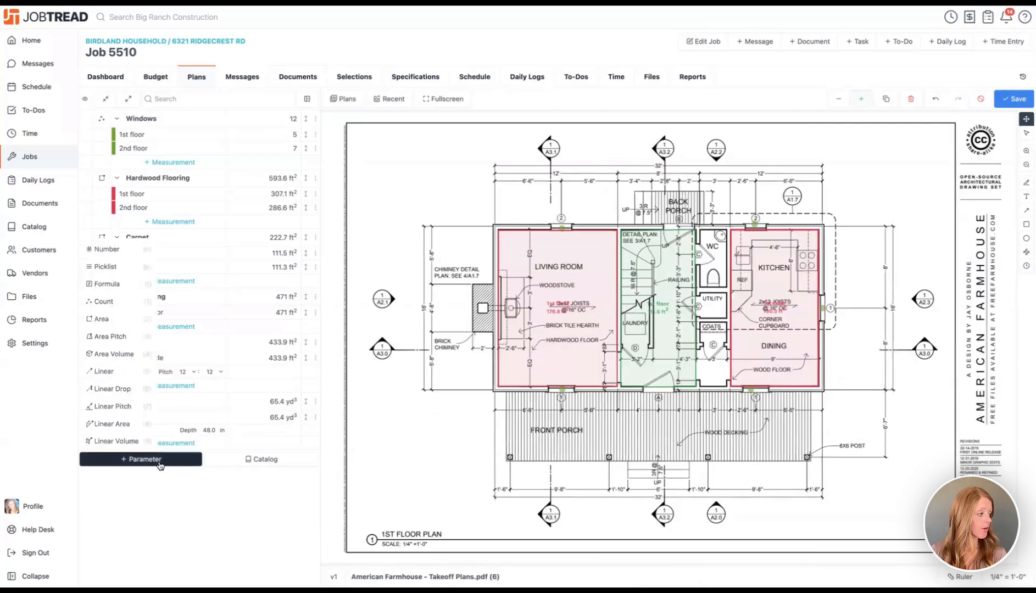
click(102, 371)
text(Baseboards)
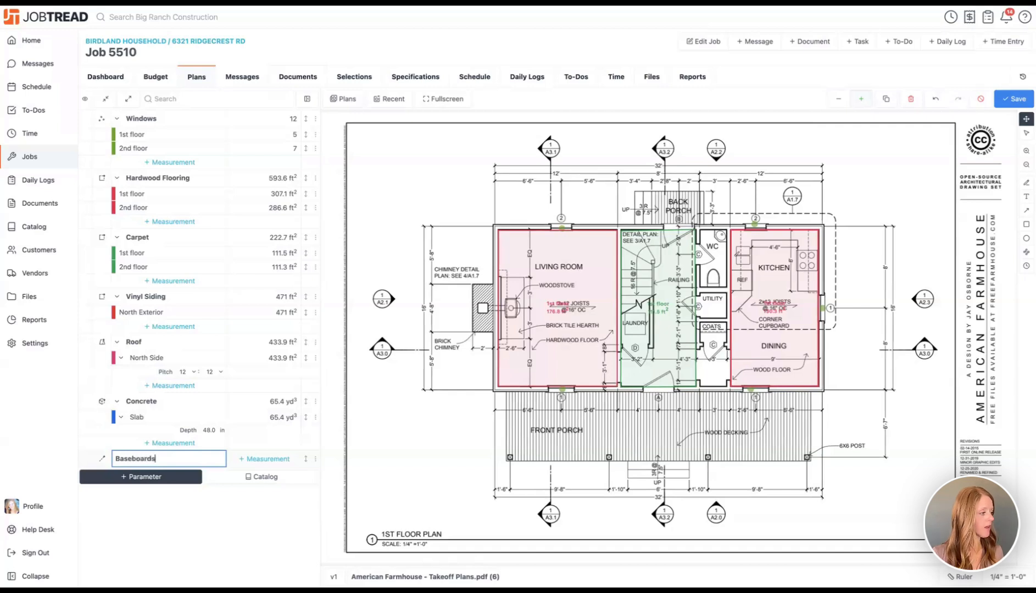
Step: Add a Baseboards measurement named 1st floor and stop measuring without drawing any line
click(249, 460)
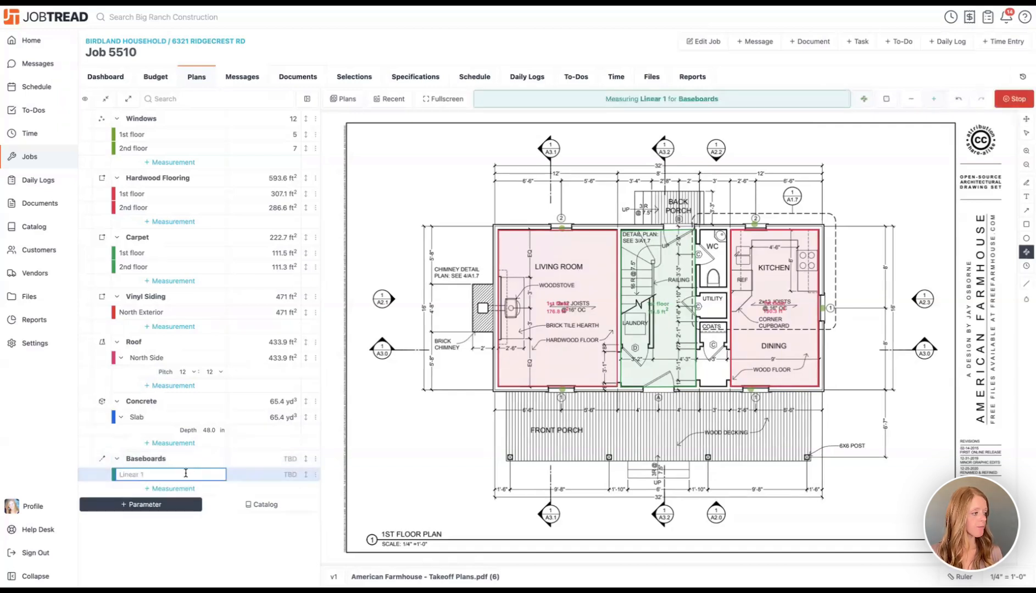
text(1st floor)
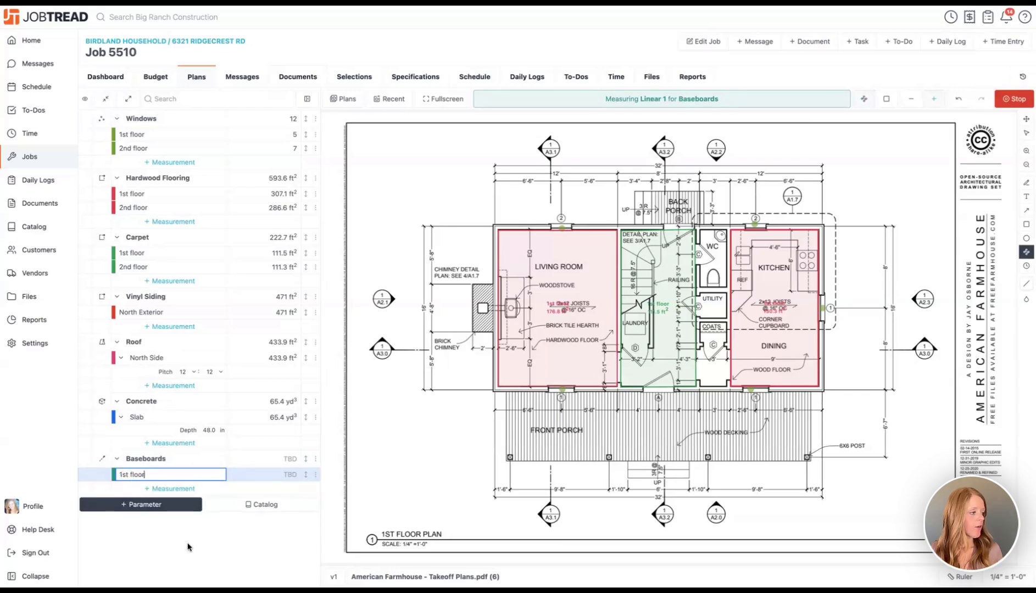
key(Return)
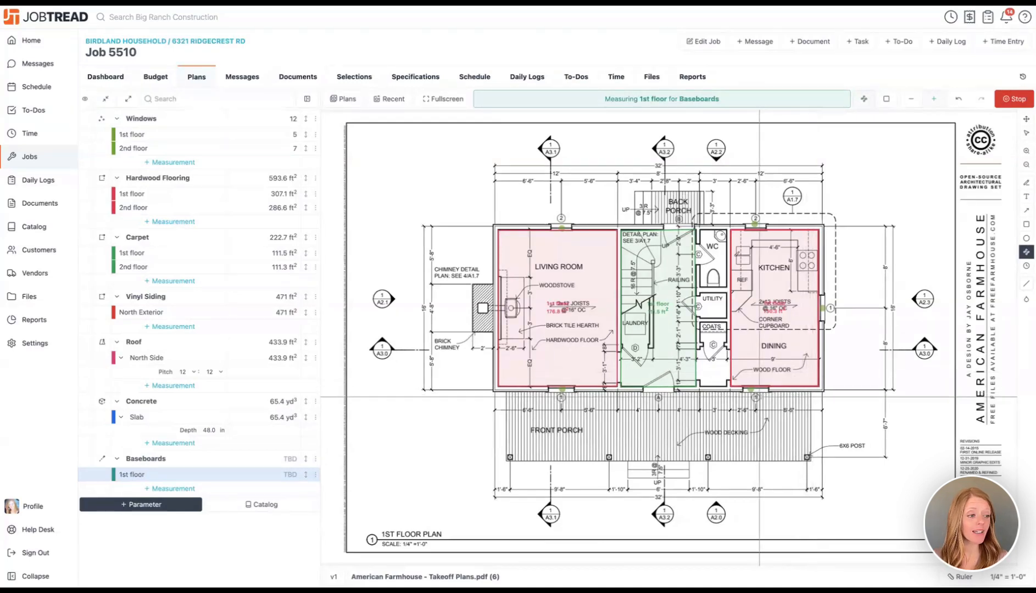
click(1017, 99)
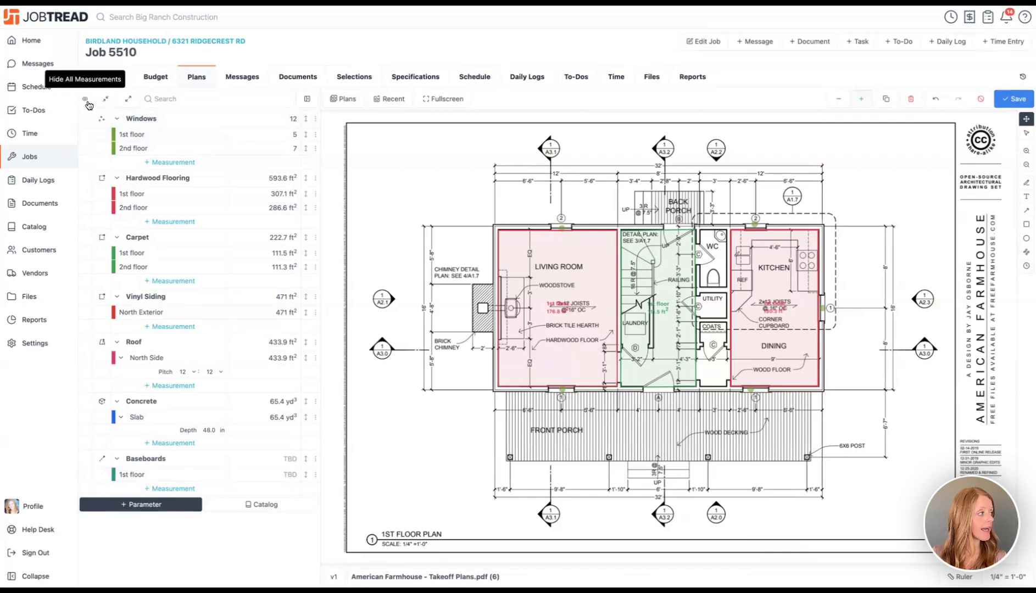
Step: Hide the Windows, Hardwood Flooring and Carpet measurements on the 1st floor plan
click(85, 119)
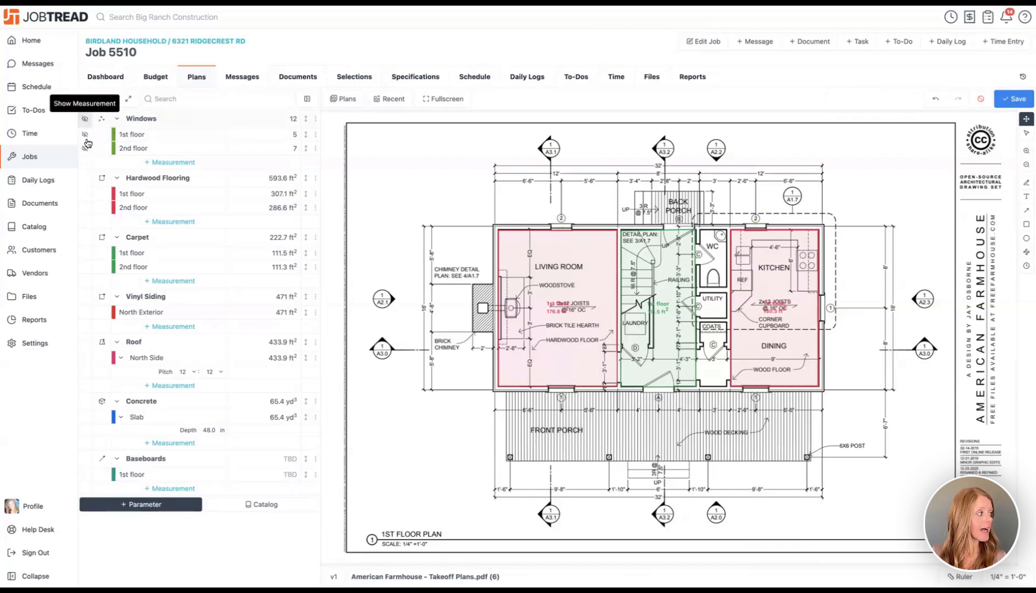
click(85, 178)
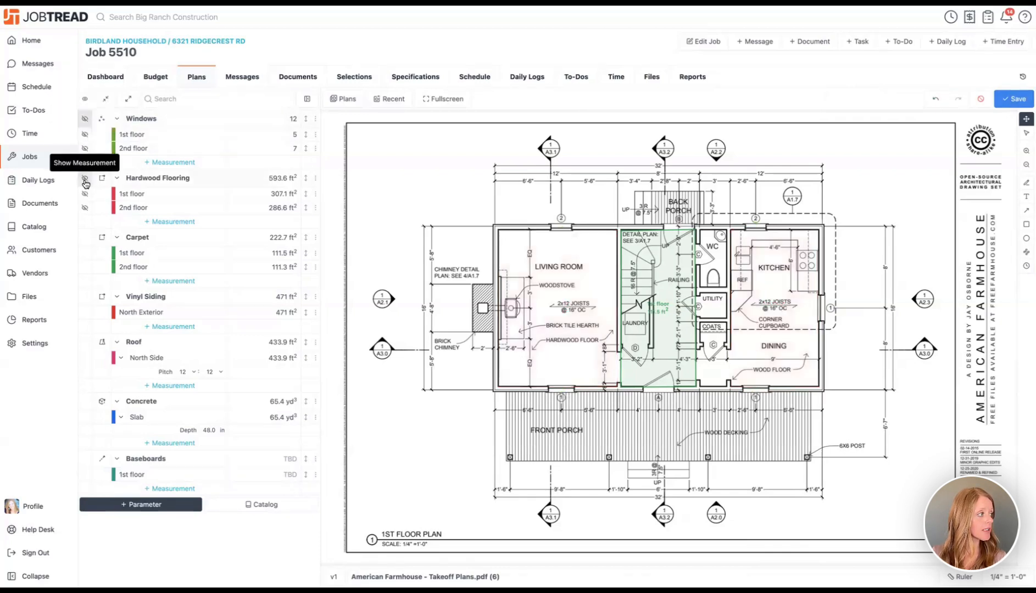
click(84, 237)
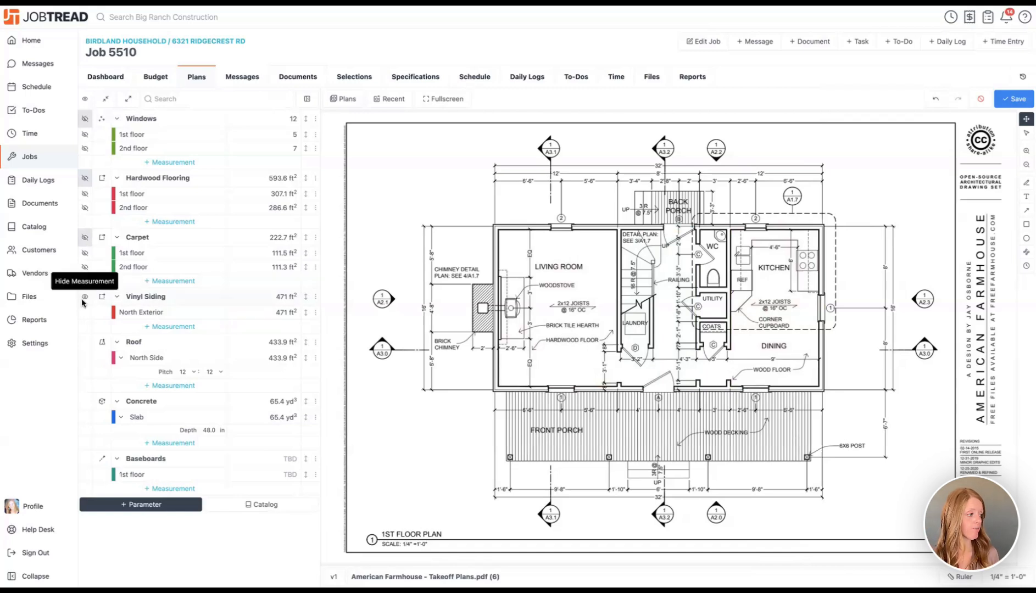
Step: Resume the 1st floor Baseboards measurement and trace the living room's back wall and both sides of the stair partition, about 40 ft
click(250, 476)
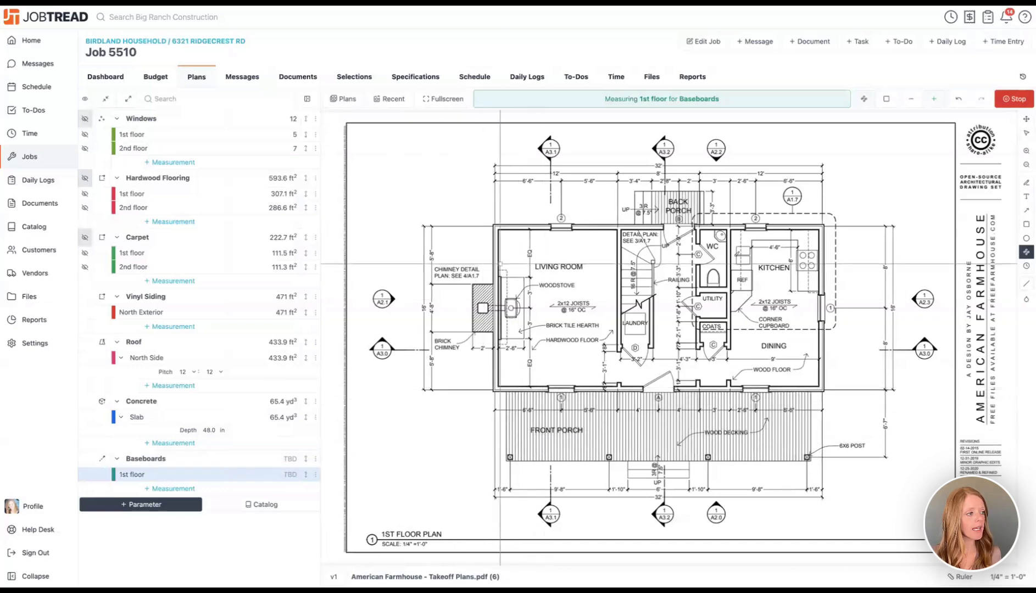
click(497, 229)
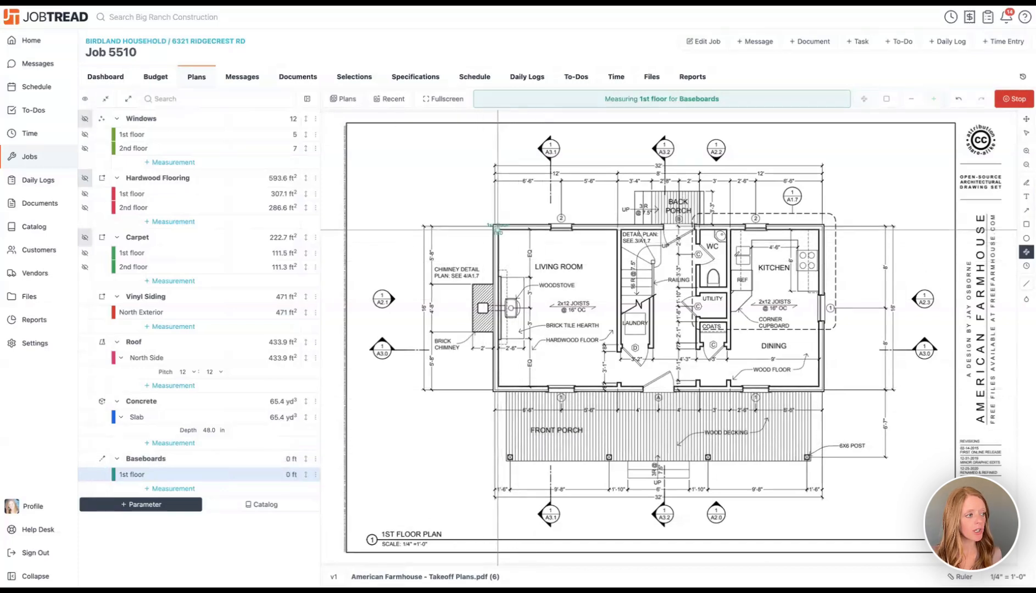
click(618, 230)
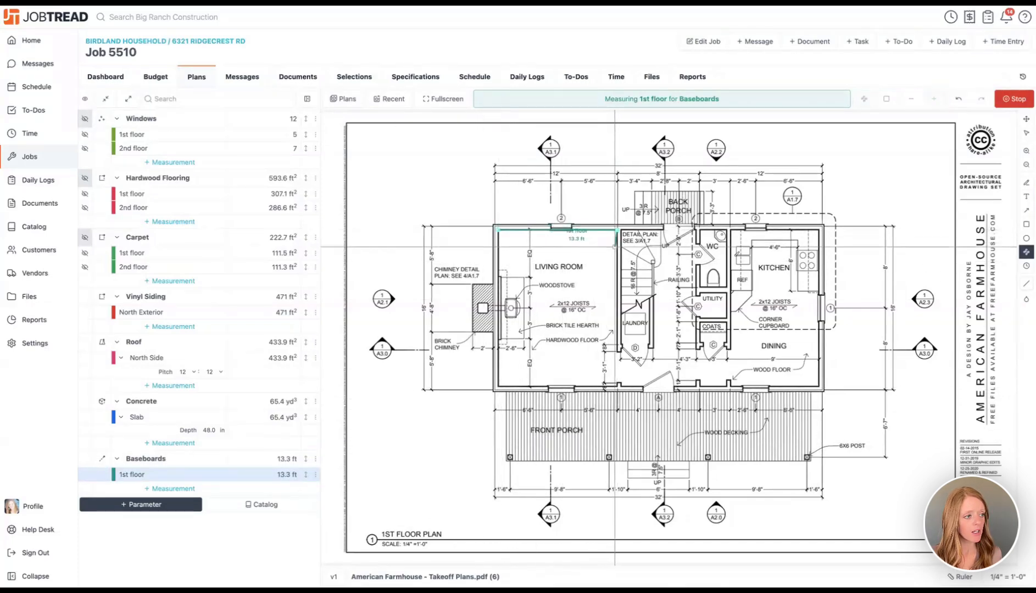
click(617, 352)
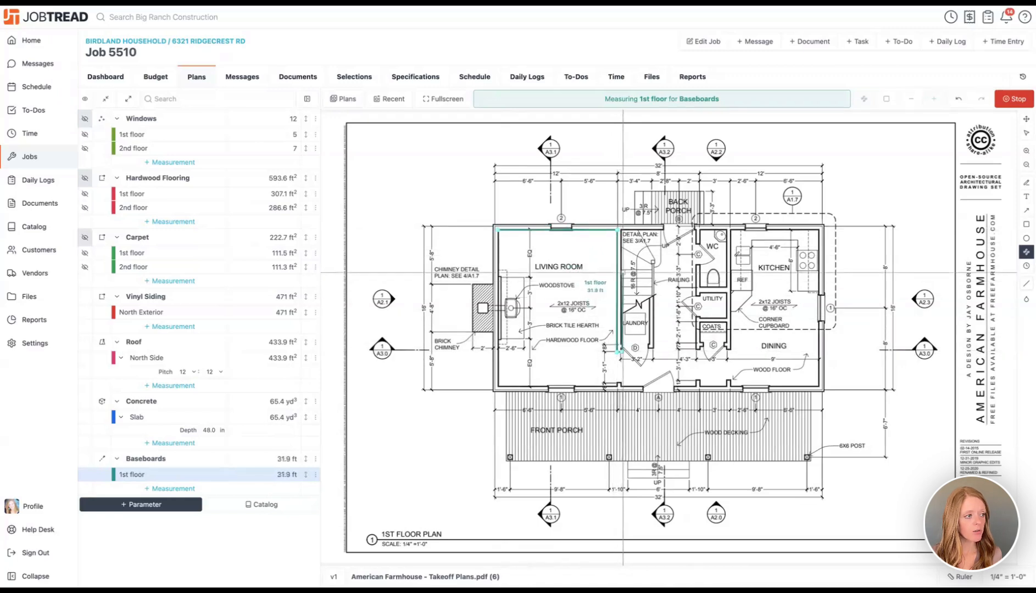
click(621, 229)
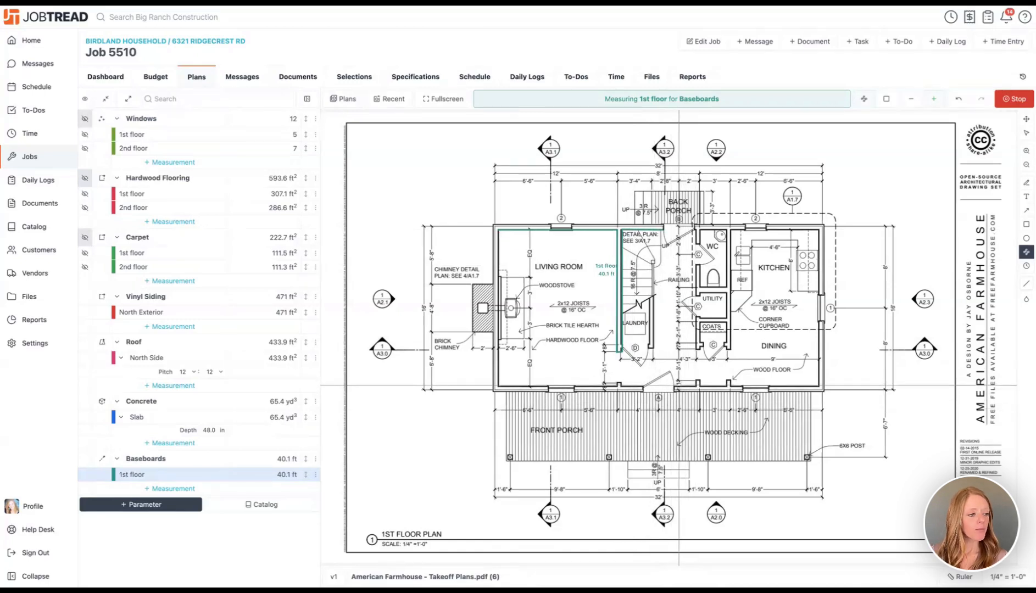
Step: Trace separate baseboard runs beside the front door, in the adjoining front wall recess and around the dining and kitchen exterior walls, totaling about 73 ft
click(675, 386)
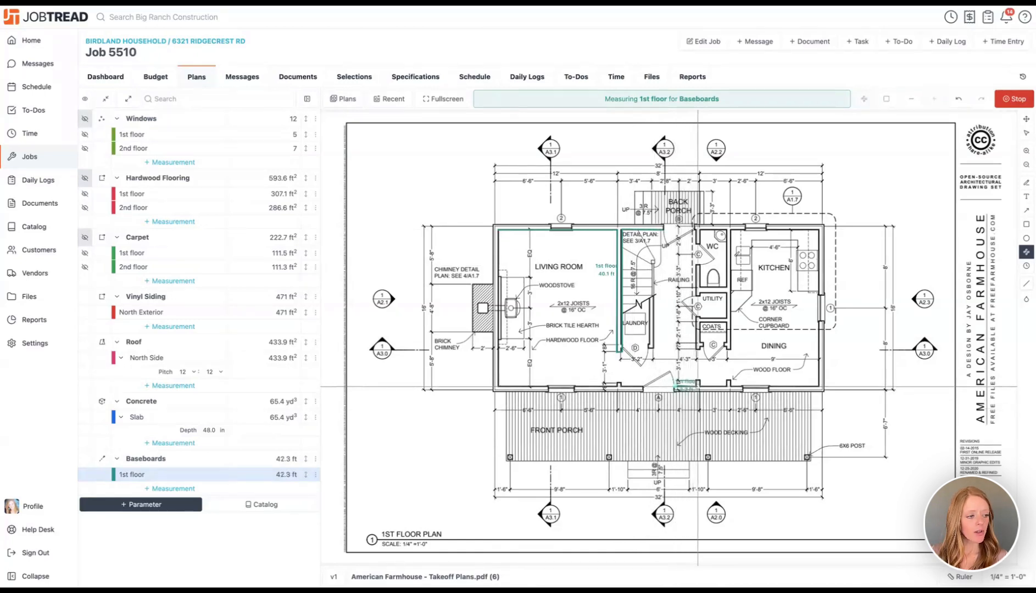
click(698, 384)
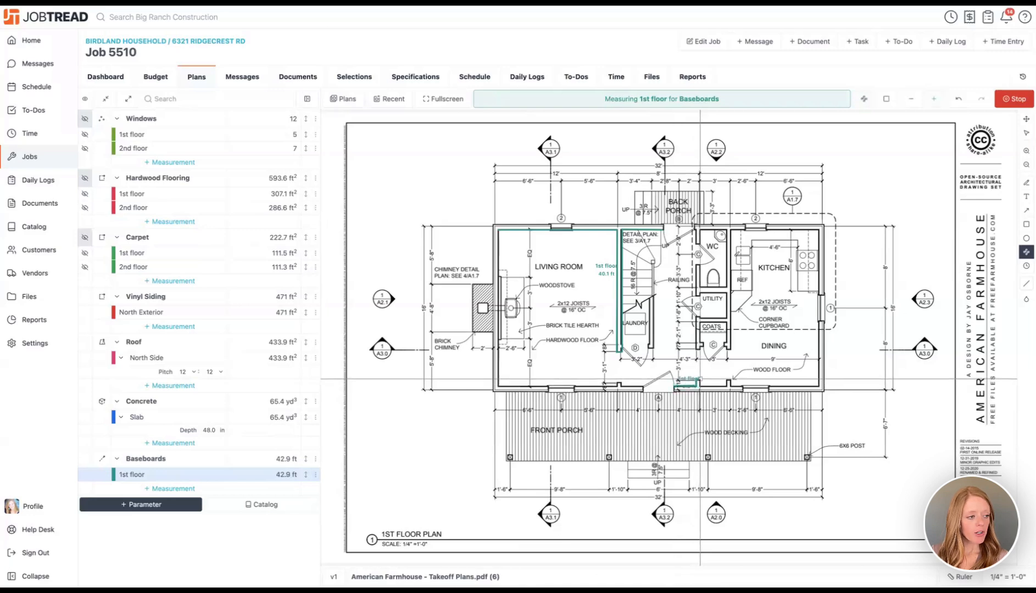
click(703, 388)
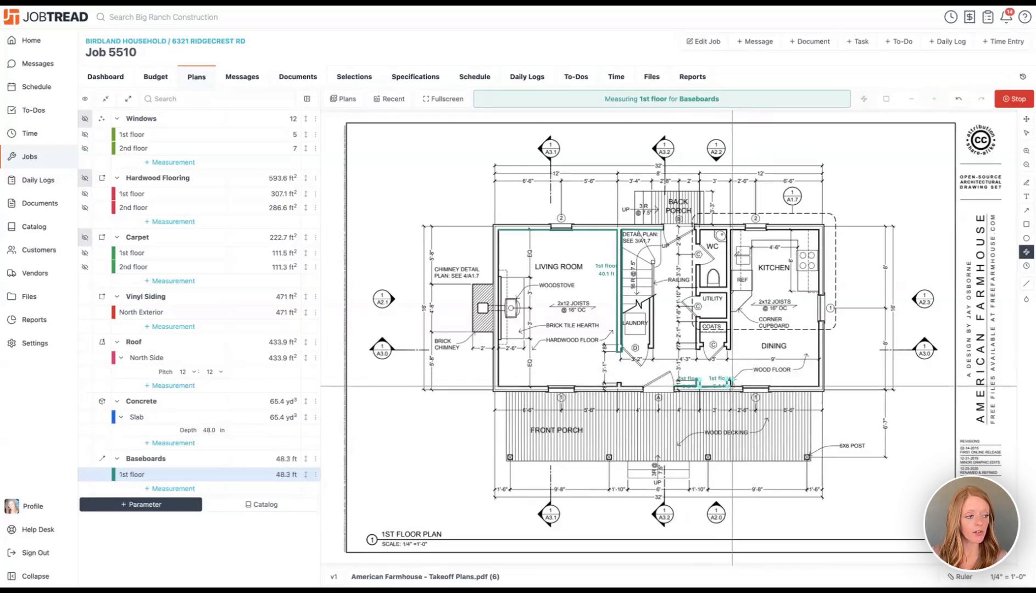
double_click(742, 386)
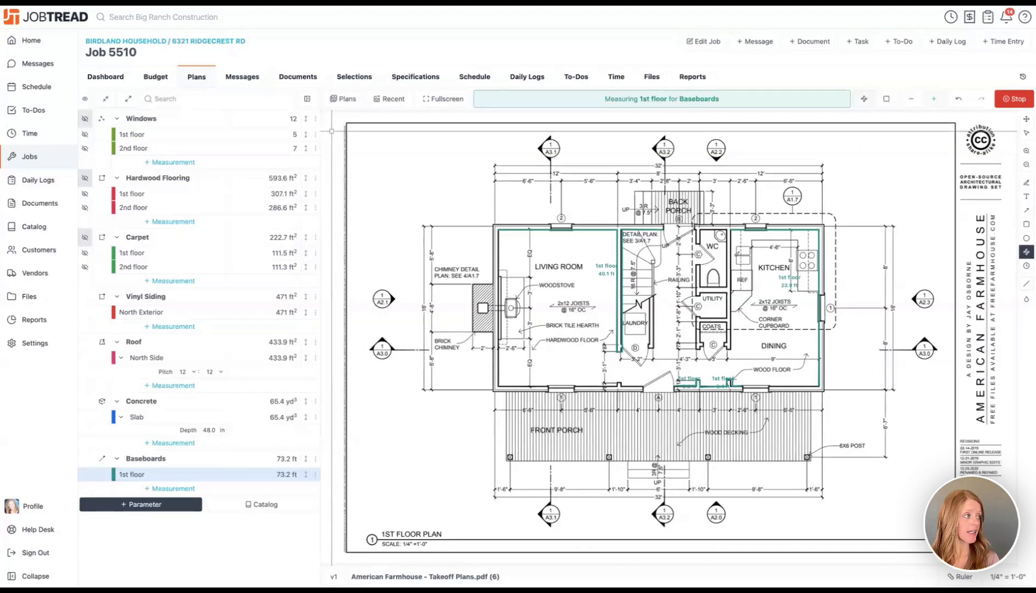
Step: Stop measuring the 1st floor Baseboards and open the job's budget
click(1012, 97)
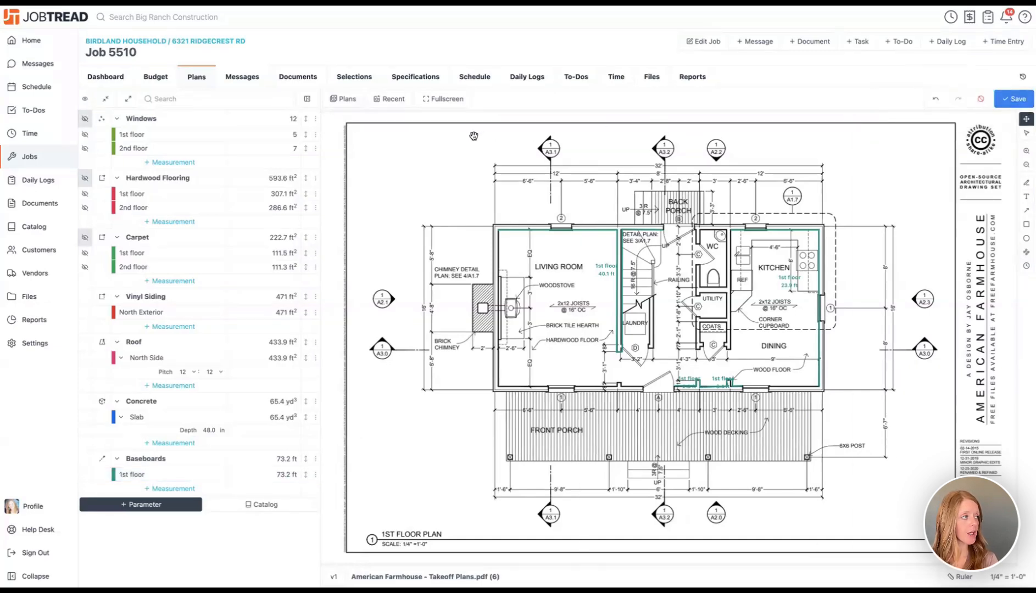
click(157, 79)
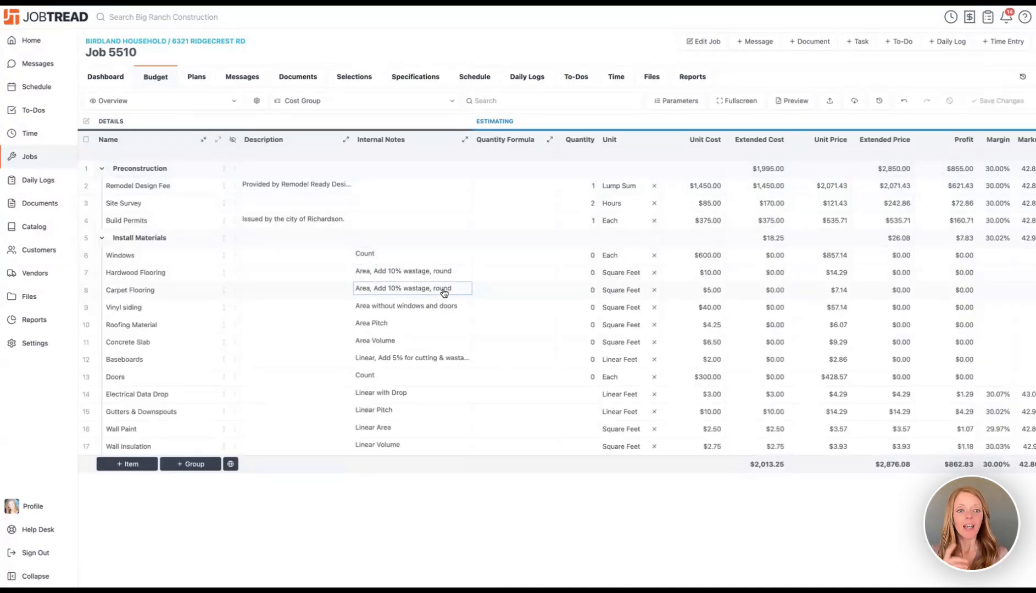
Step: Review the job parameters from the budget, including the Hardwood Flooring breakdown by floor, and close them
click(680, 105)
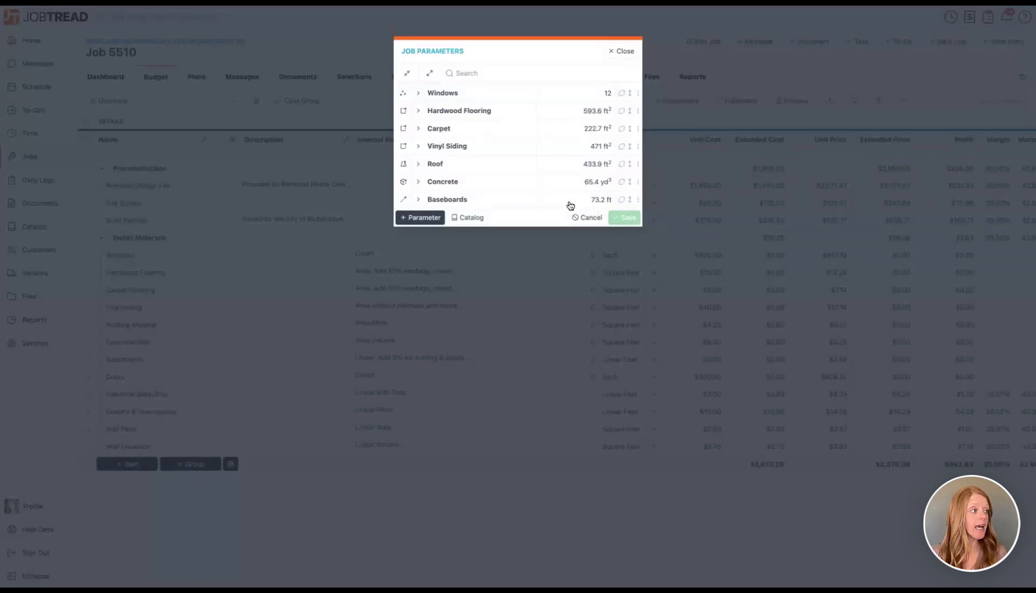
click(418, 111)
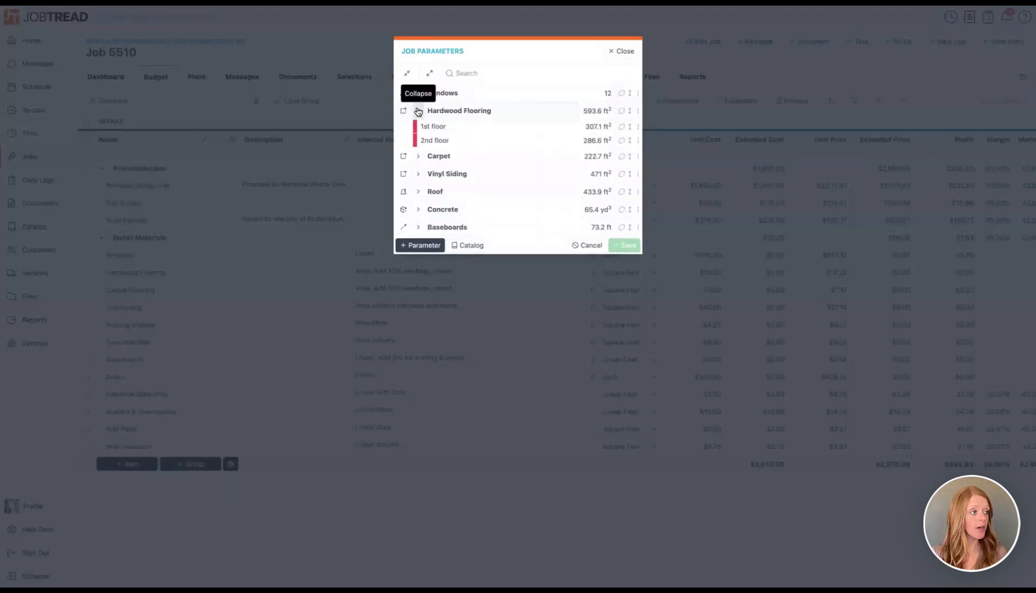
click(418, 111)
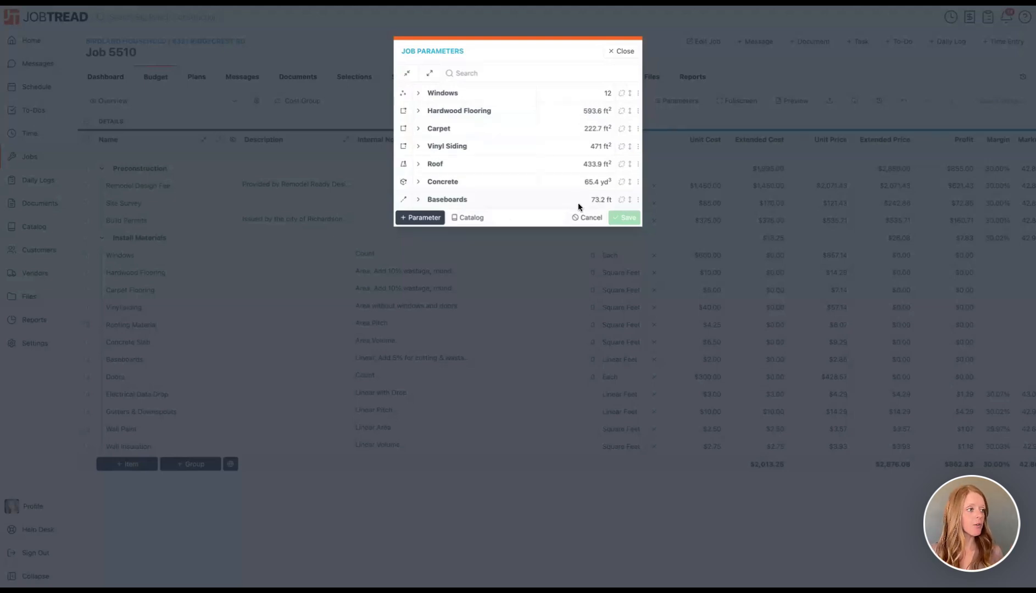
click(618, 54)
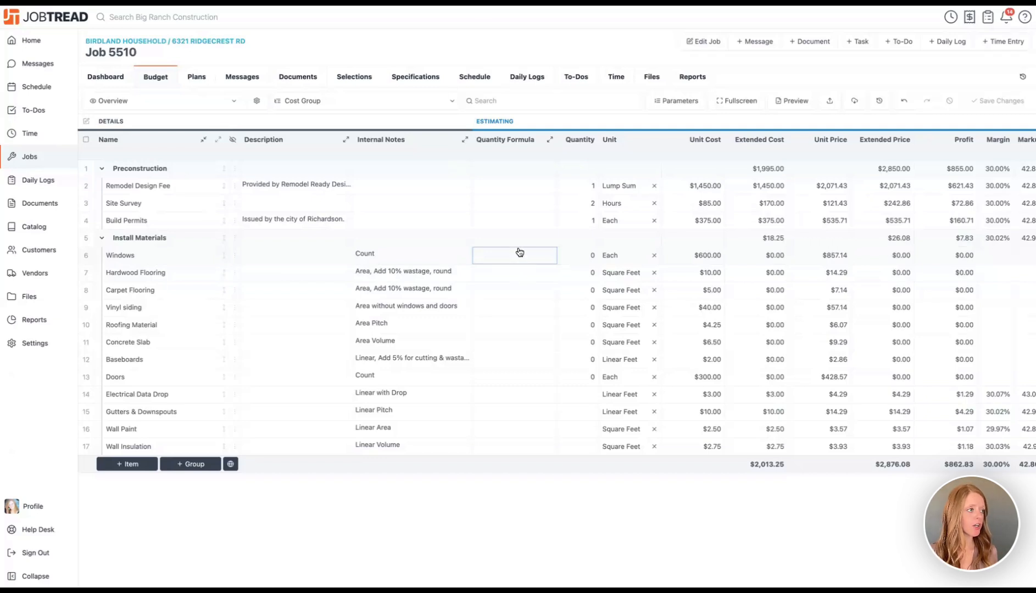
Step: Set the Windows item's quantity formula to the {windows} parameter and save the budget
click(513, 255)
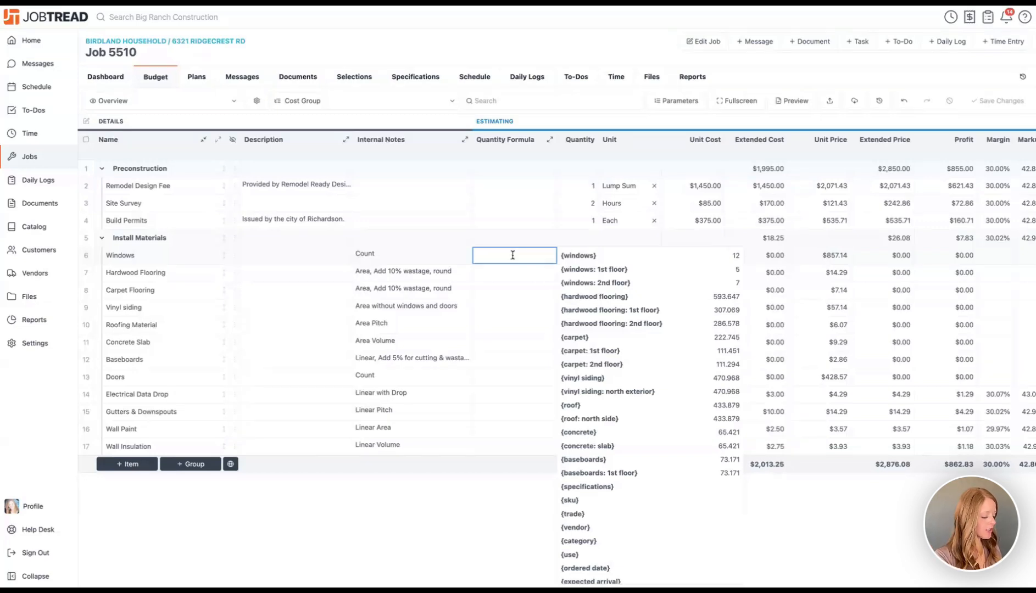
text(windows})
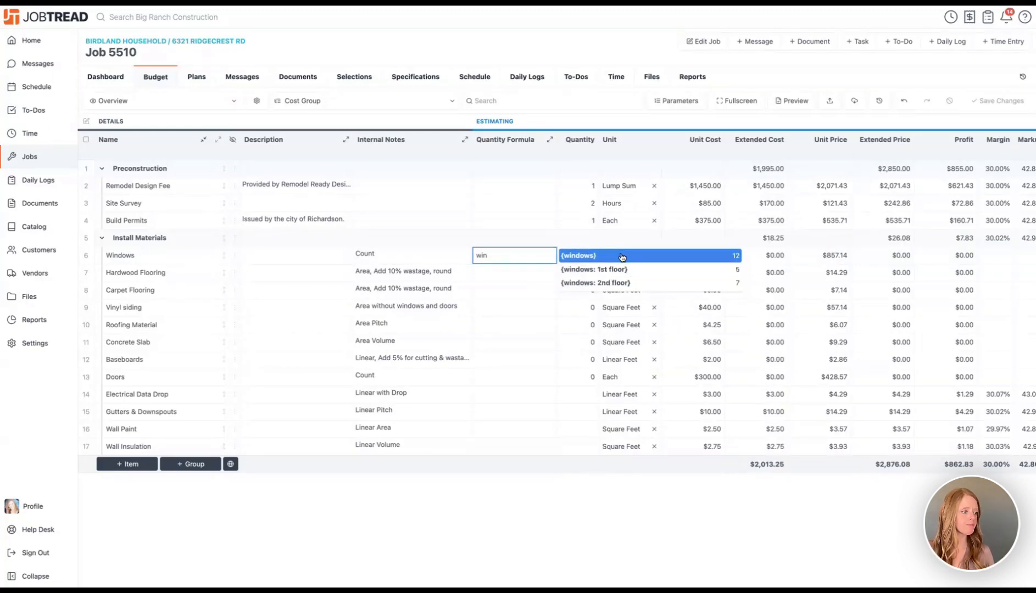
click(621, 257)
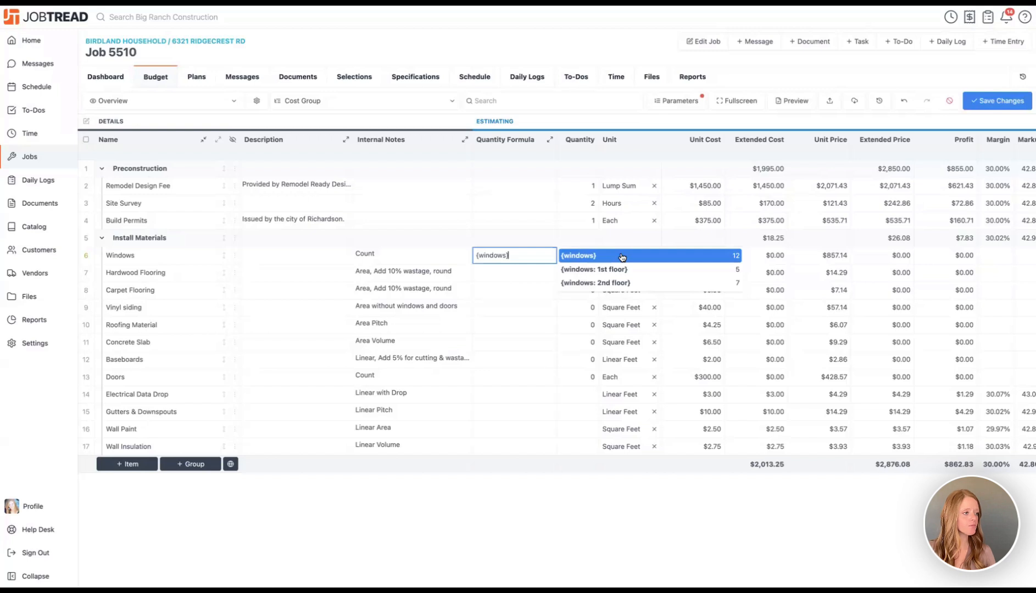
click(507, 476)
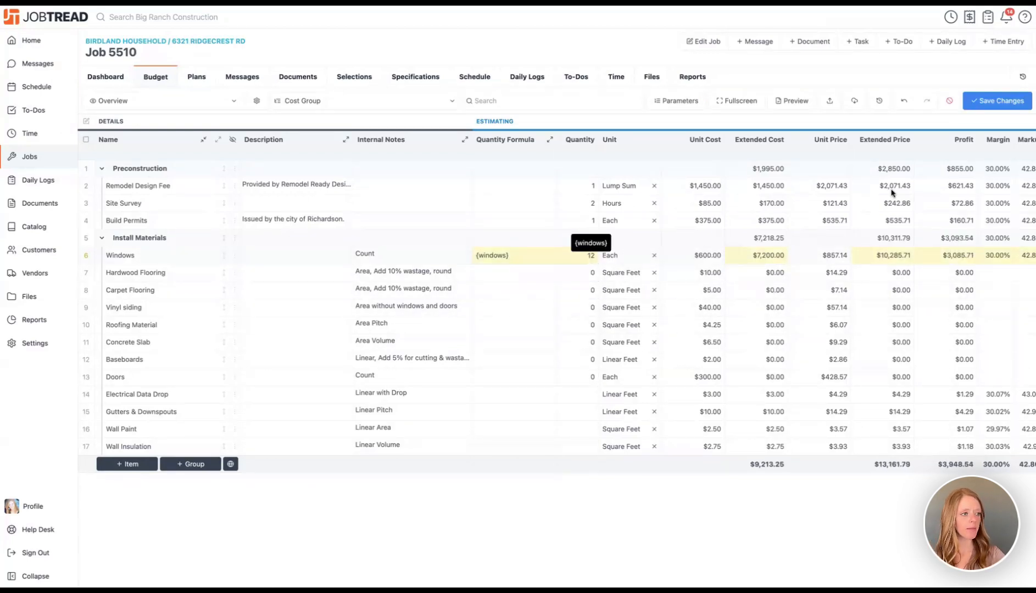
click(986, 103)
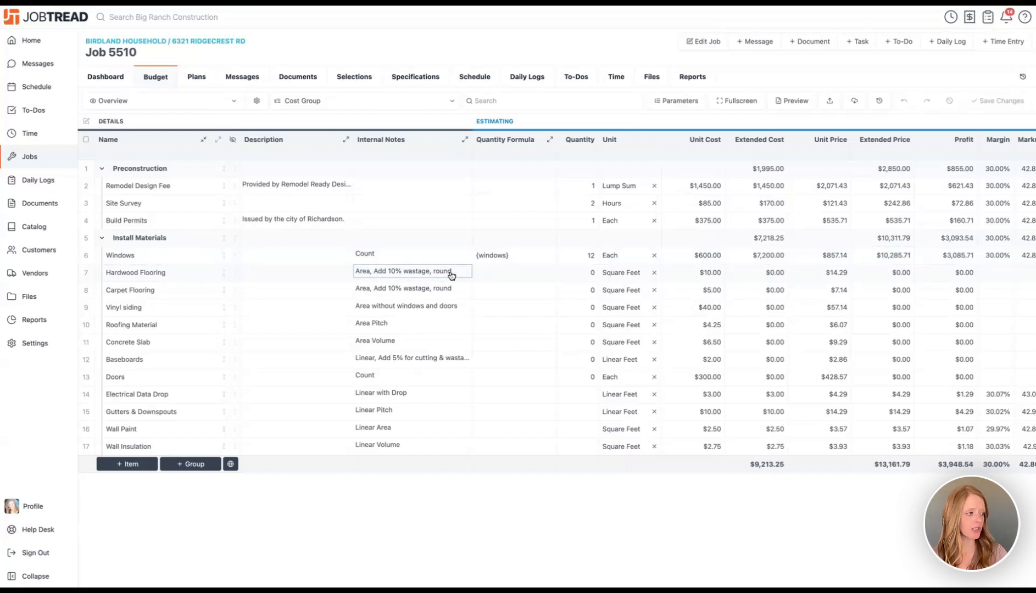
Step: Set the Hardwood Flooring item's quantity formula to the overall {hardwood flooring} parameter
click(489, 272)
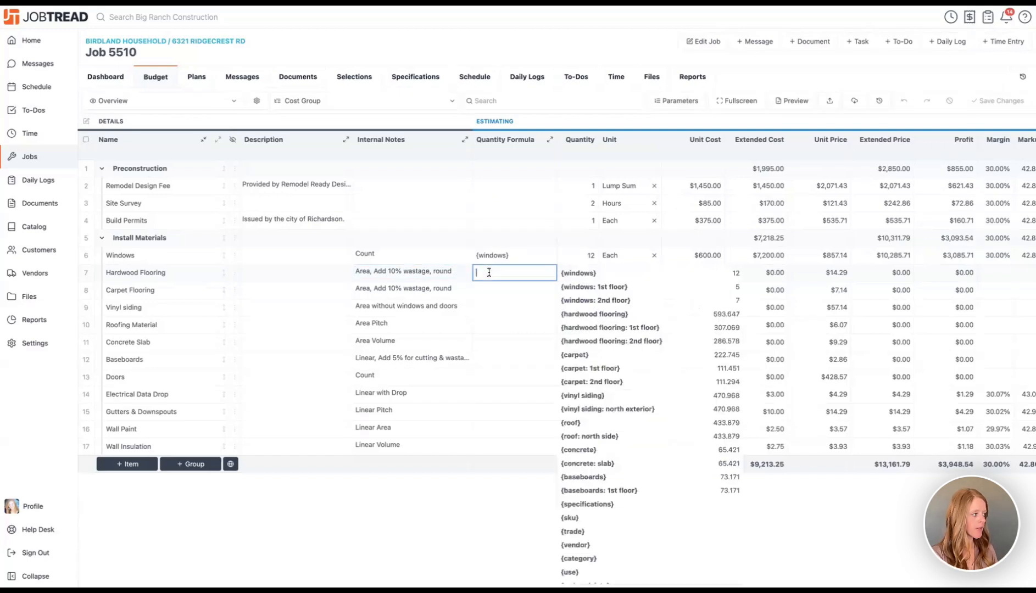
text(hard)
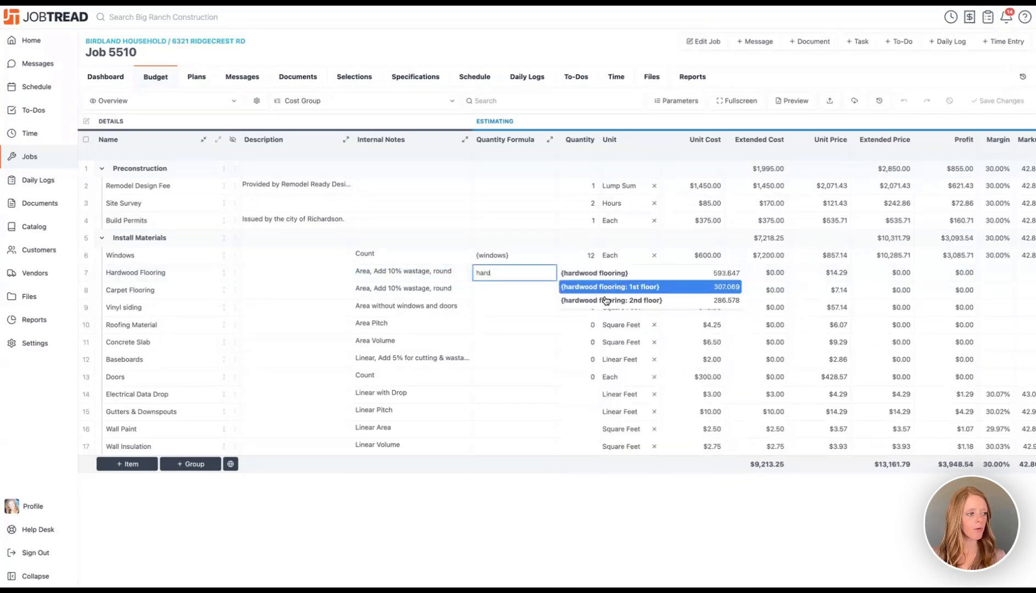
click(630, 277)
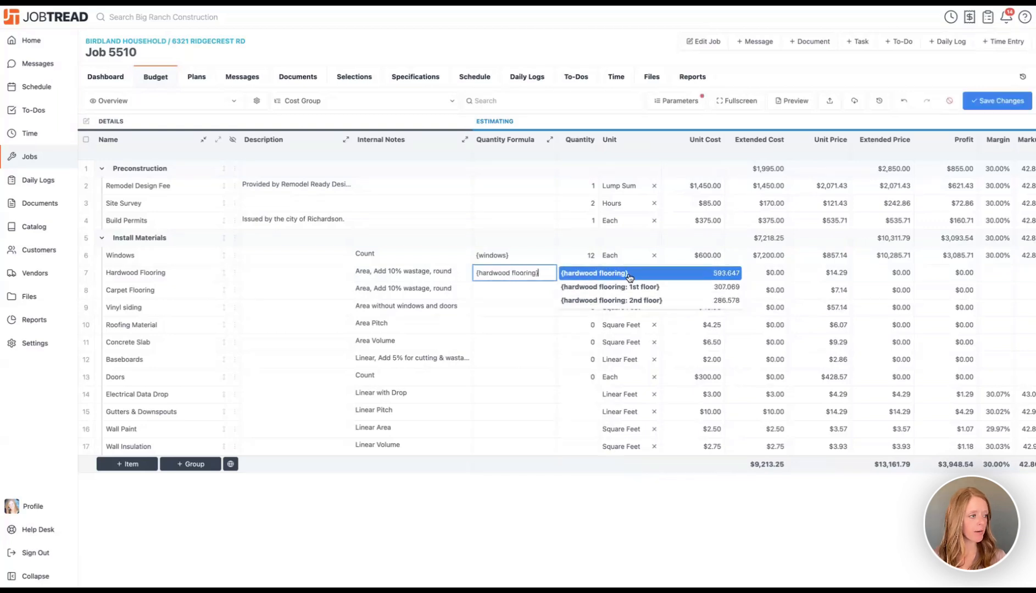
click(546, 513)
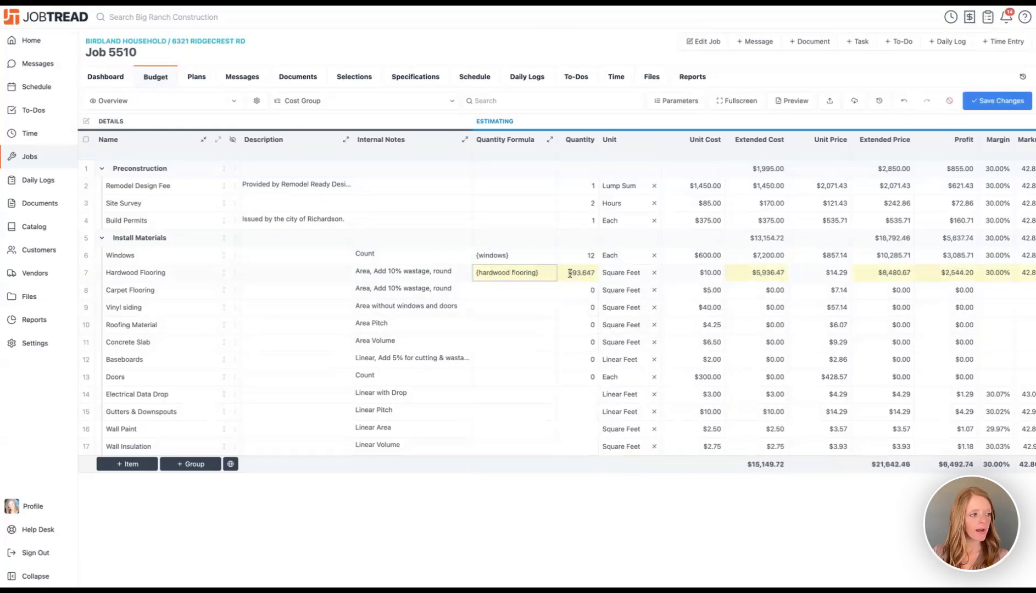
Step: Add 10% wastage to the Hardwood Flooring quantity by extending its formula to {hardwood flooring}*1.1
mouse_move(583, 273)
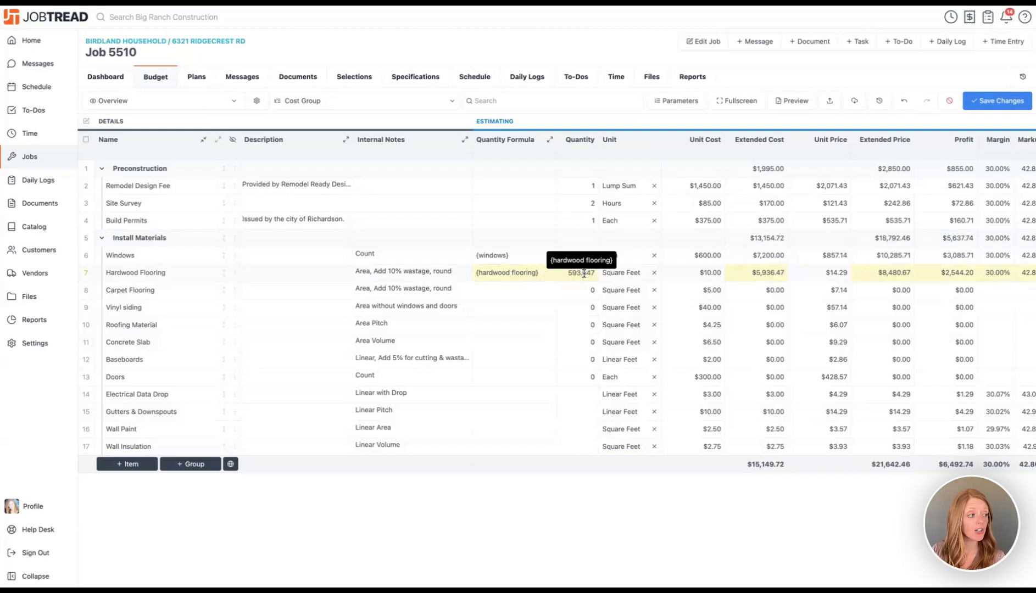
click(548, 273)
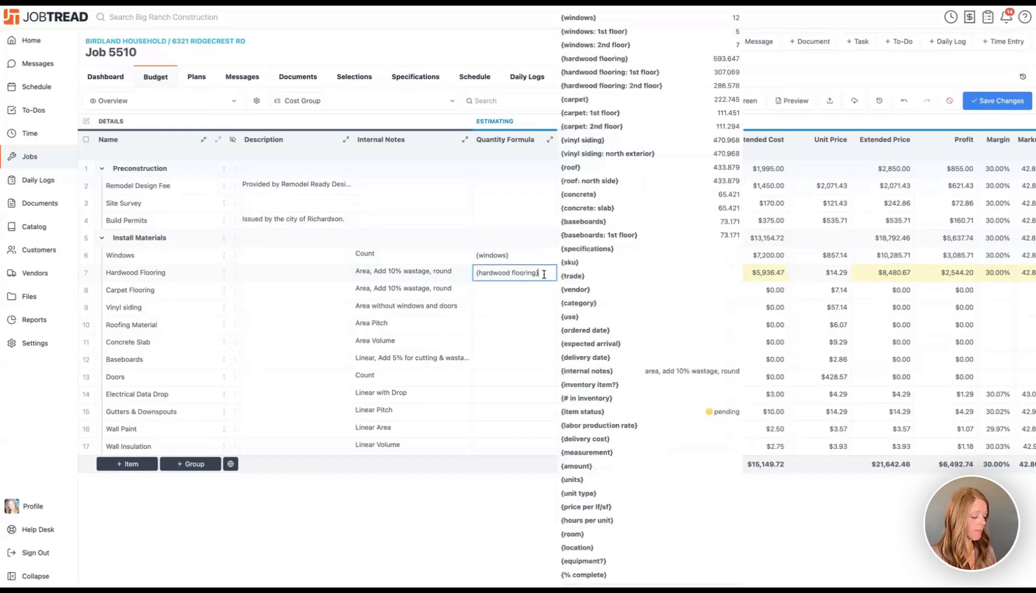
text(*1.1)
click(476, 497)
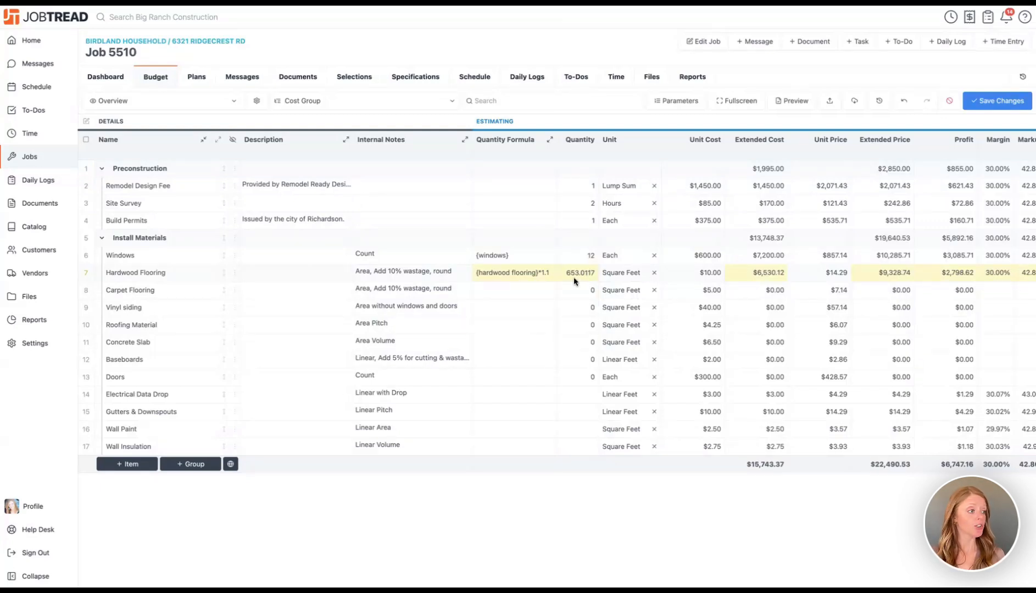
Step: Round the Hardwood Flooring quantity by wrapping its formula as round({hardwood flooring}*1.1)
click(551, 273)
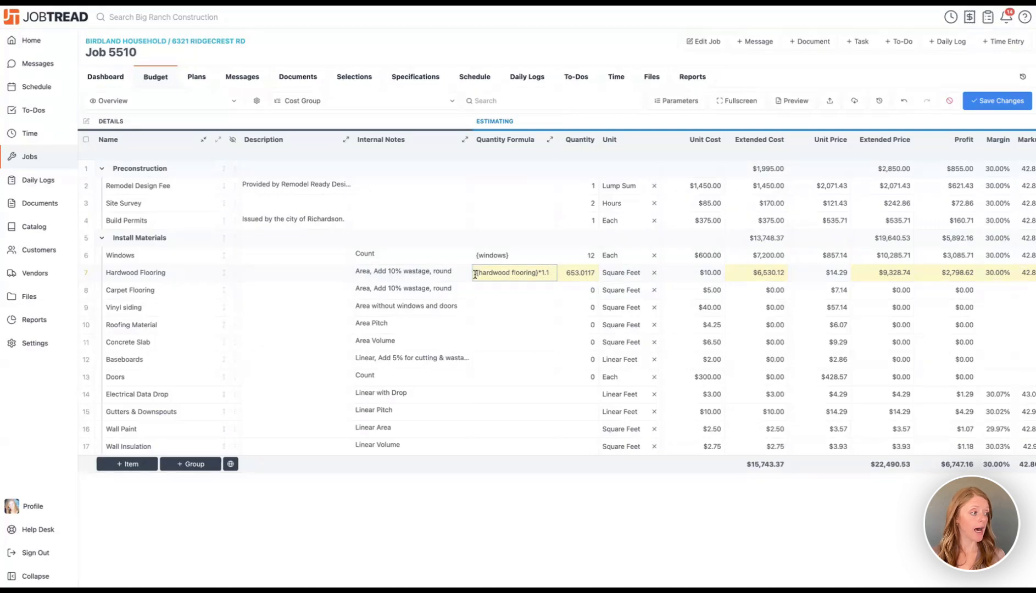
click(476, 273)
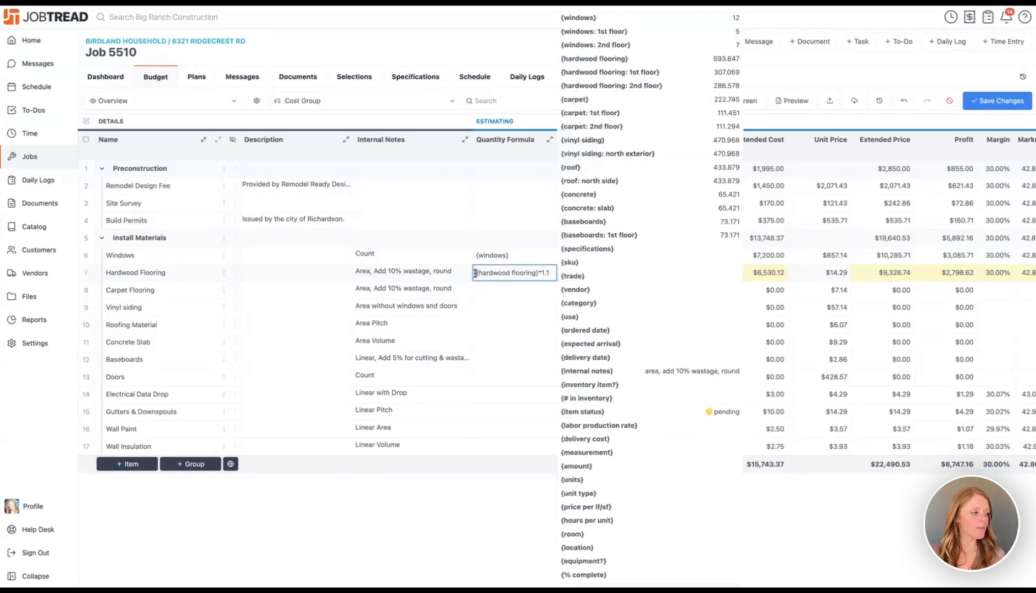
text(roun)
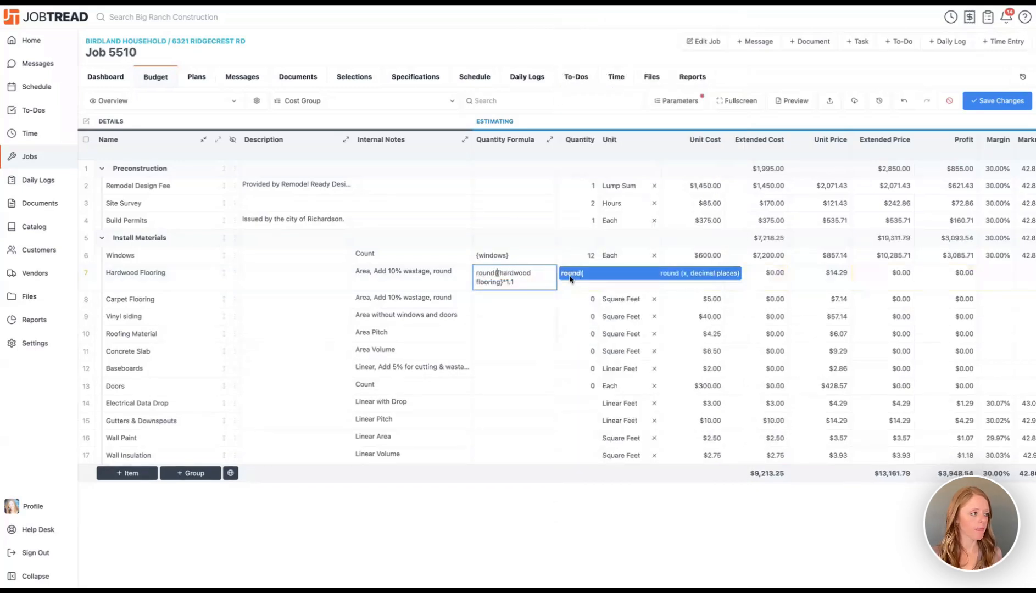
text(d()
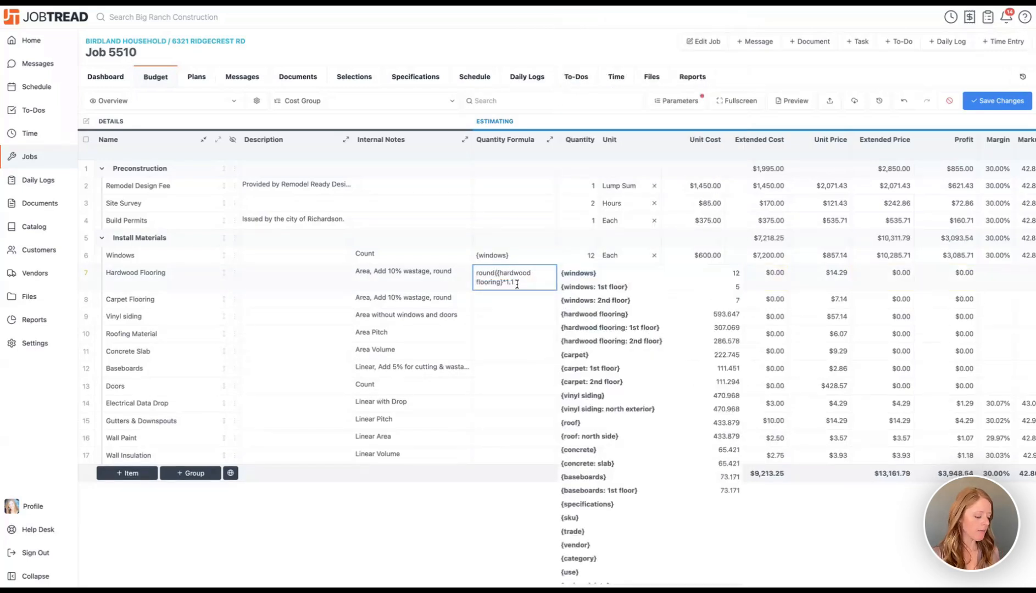
text())
click(506, 520)
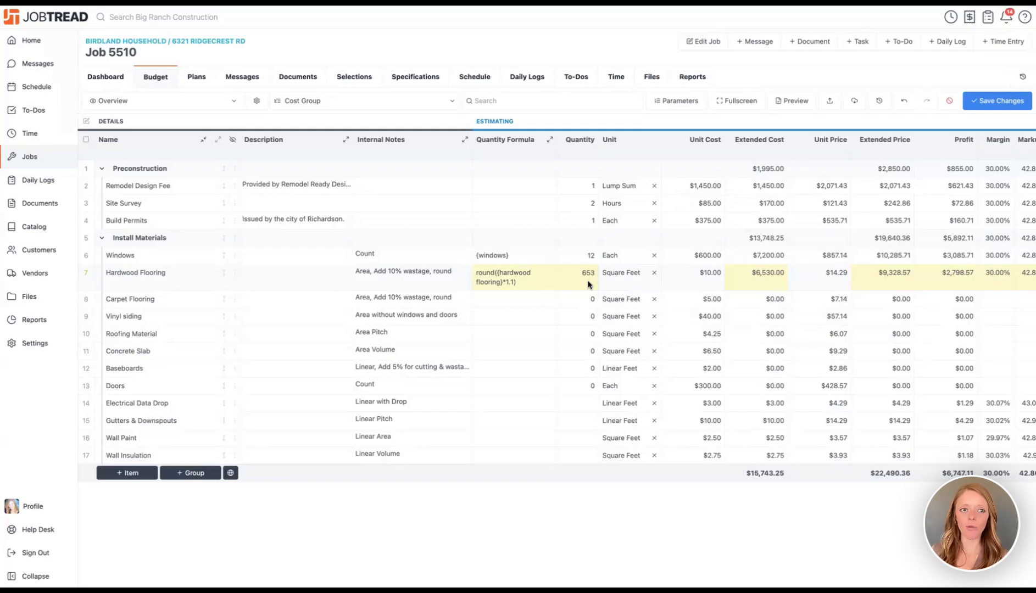
Step: Make the Hardwood Flooring quantity round up by changing its formula to ceil({hardwood flooring}*1.1), and save the budget
click(528, 281)
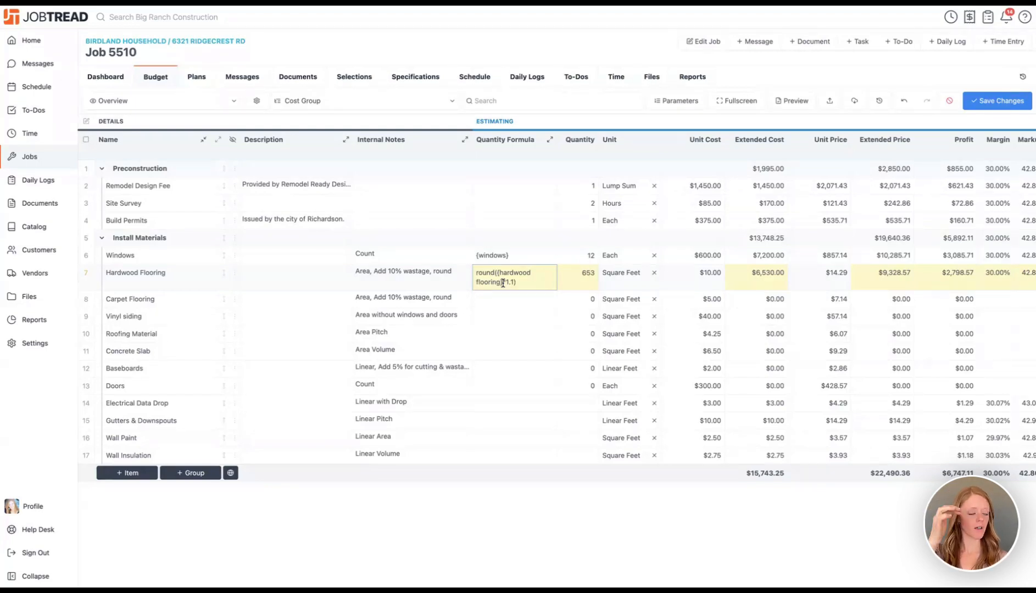
drag(495, 273, 473, 276)
text(ceil)
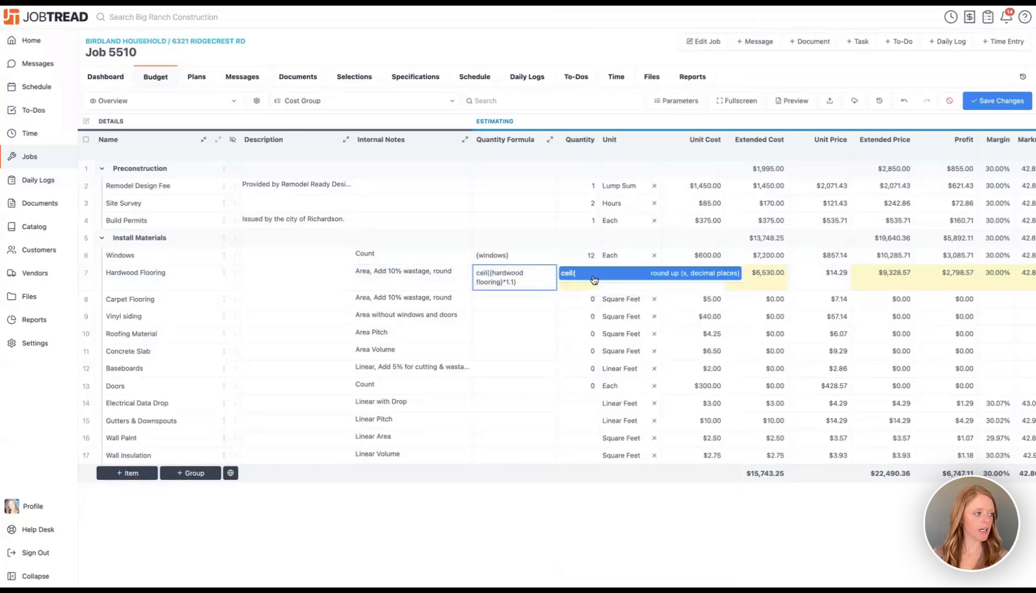
click(478, 524)
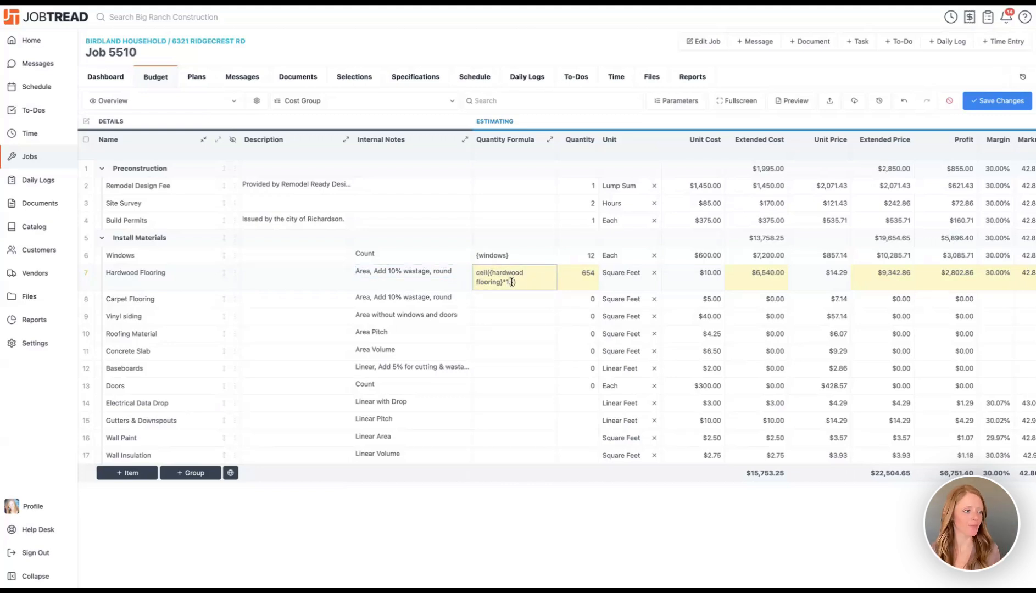
click(996, 112)
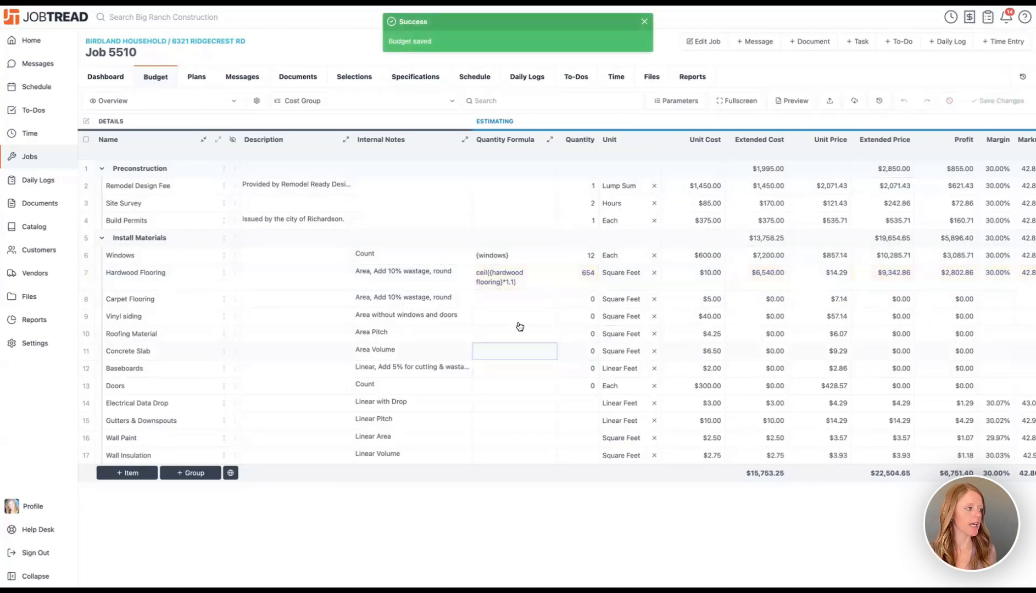
Step: Set the Carpet Flooring item's quantity formula to ceil({carpet}*1.1) for 10% wastage rounded up
click(515, 302)
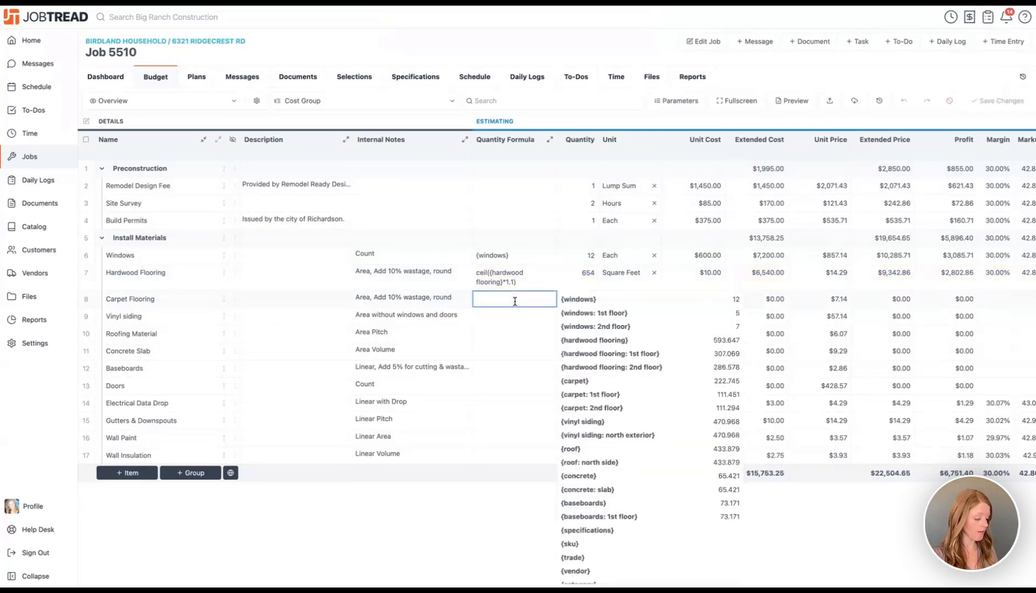
text(ceil)
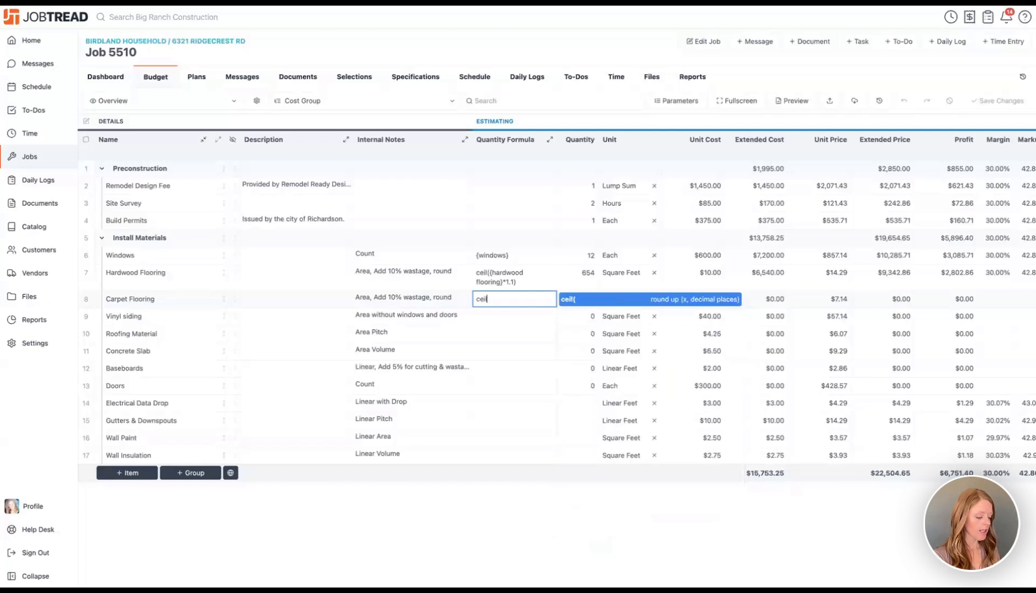
text(()
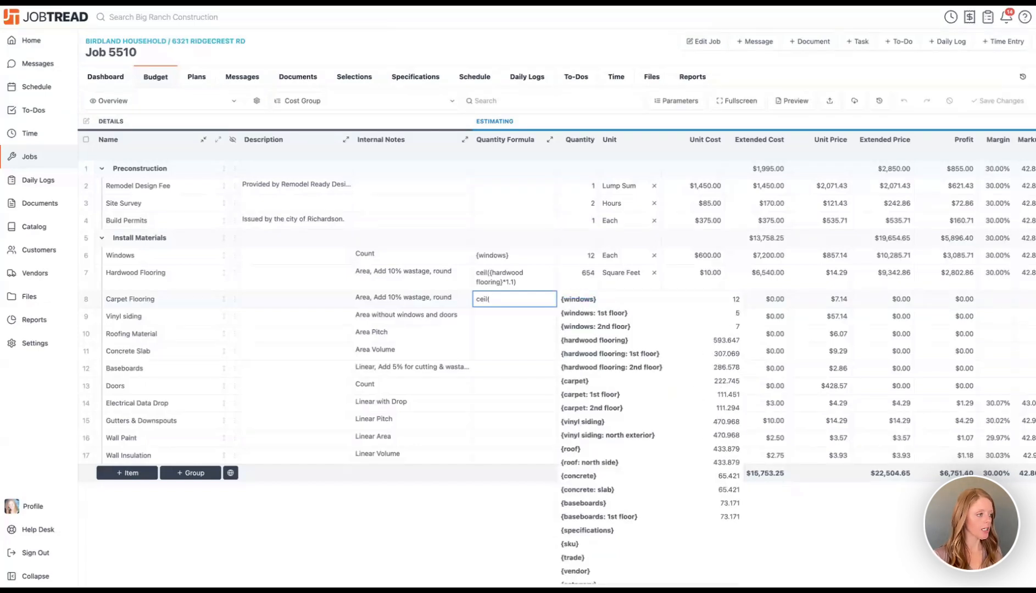
text({carpet})
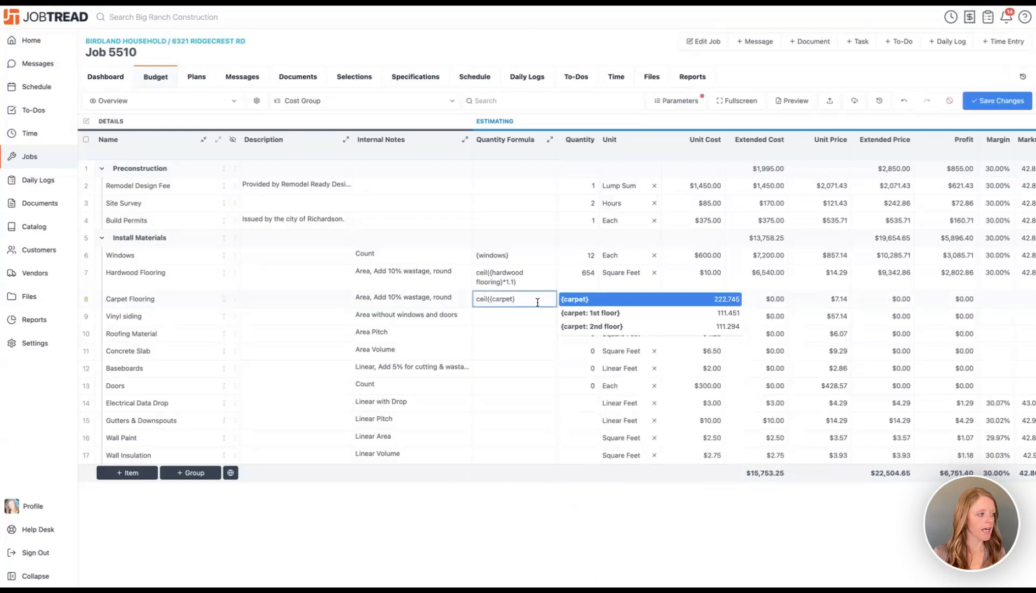
text(*)
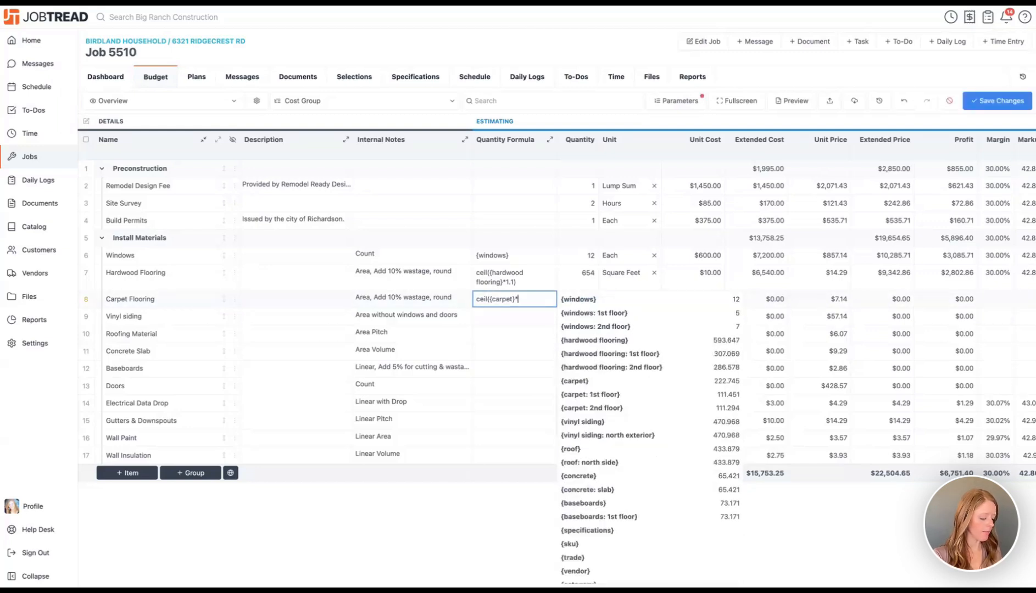
text(1.1)
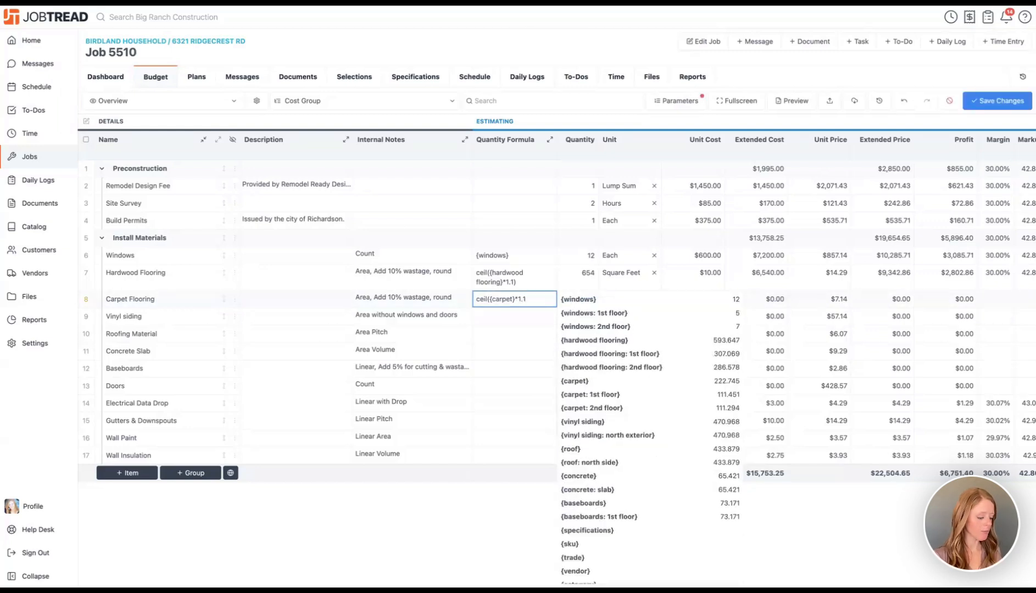
text())
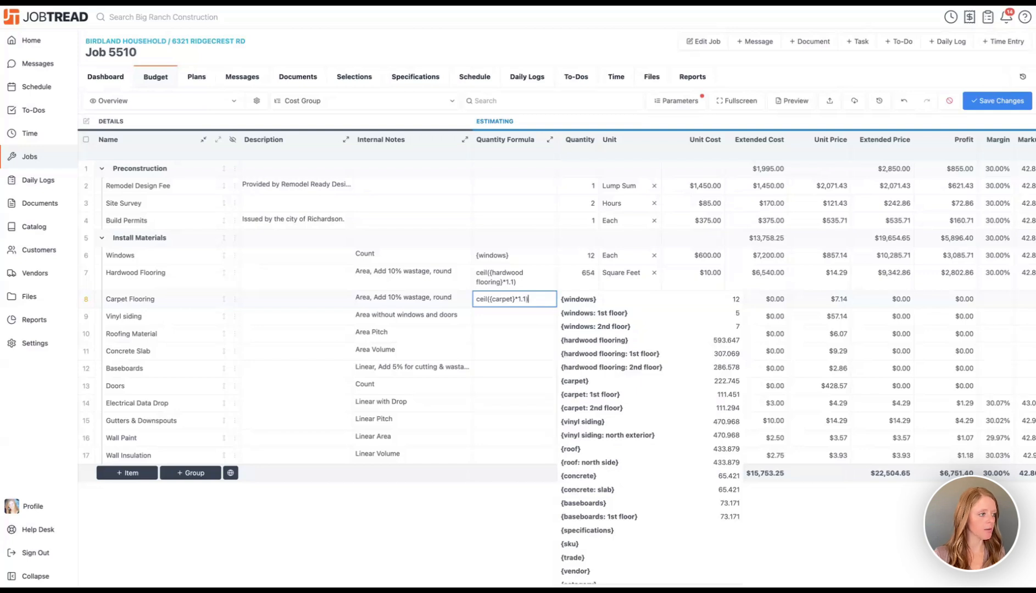
click(475, 513)
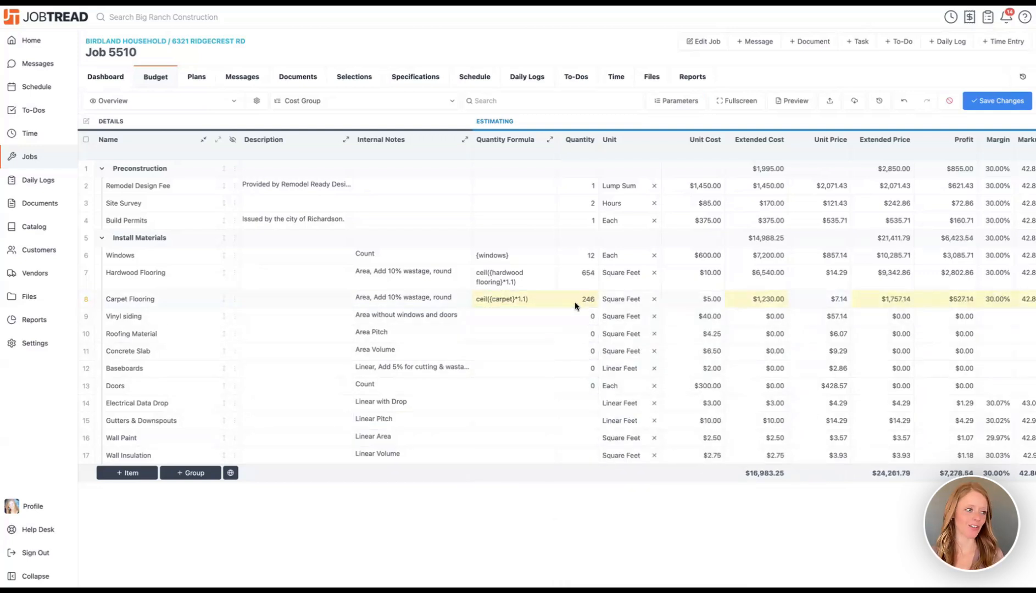
Step: Save the budget, then set the Vinyl siding item's quantity formula to {vinyl siding}
click(997, 100)
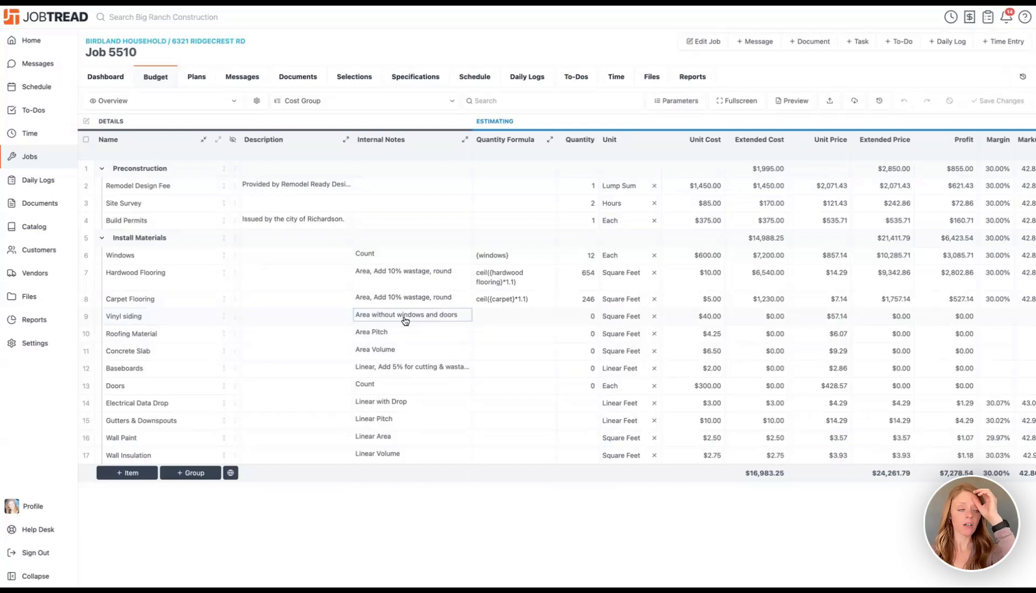
click(515, 317)
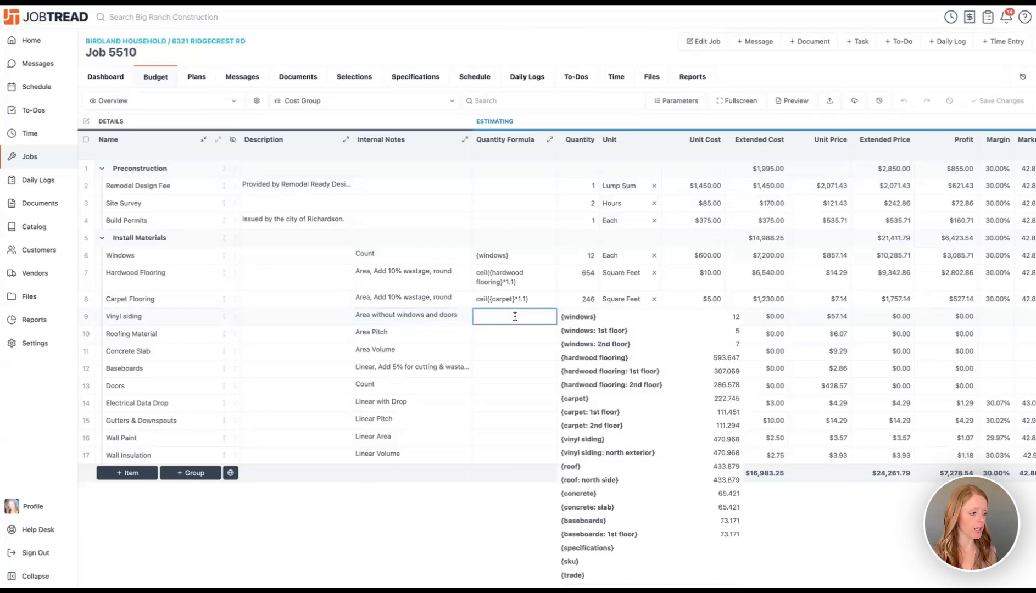
text(vin)
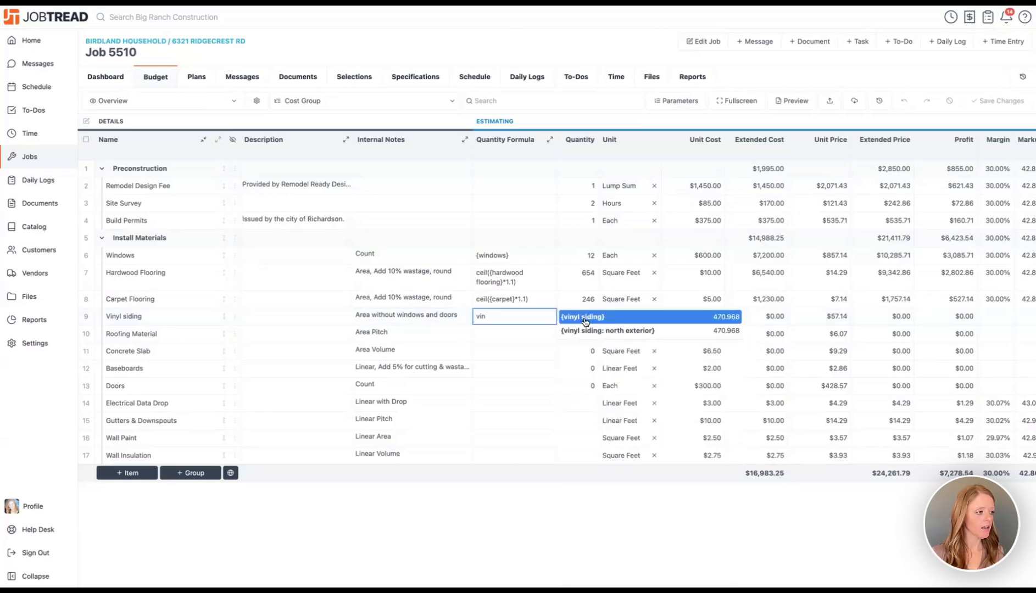
click(586, 323)
click(487, 510)
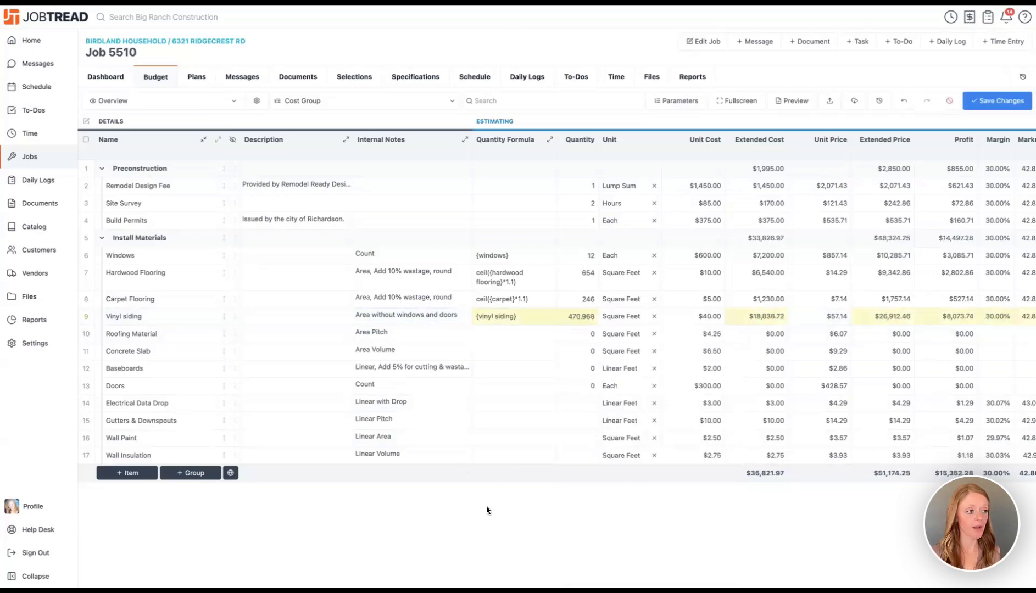
Step: Set the Roofing Material item's quantity formula to {roof}
click(511, 335)
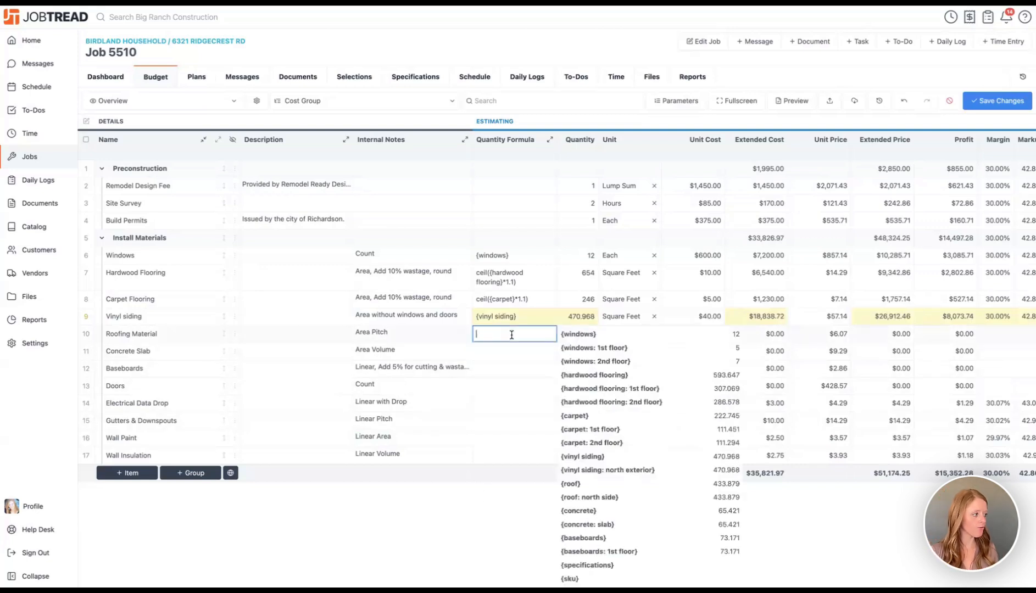
text(ro)
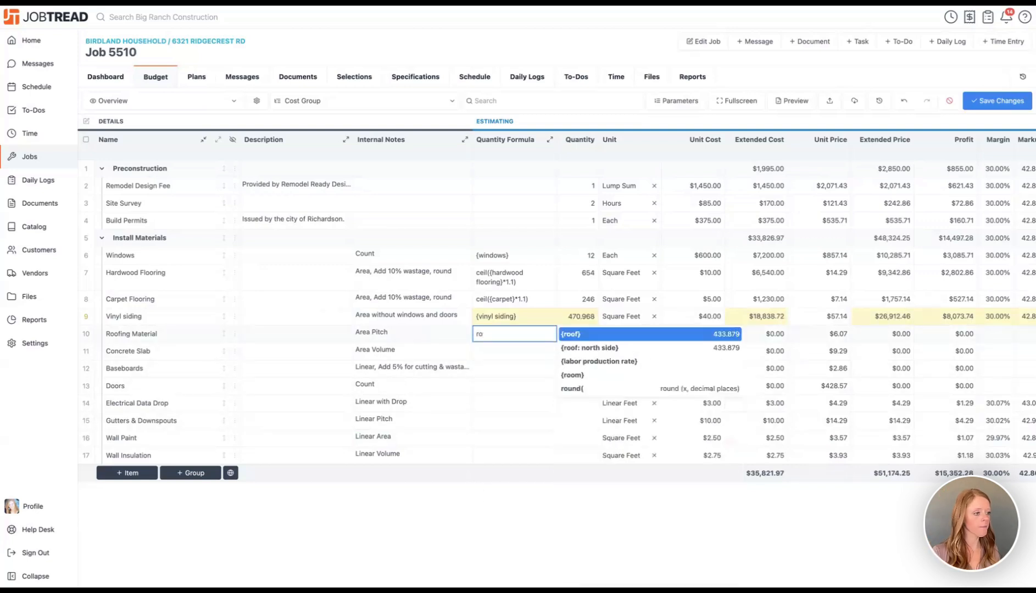
click(655, 335)
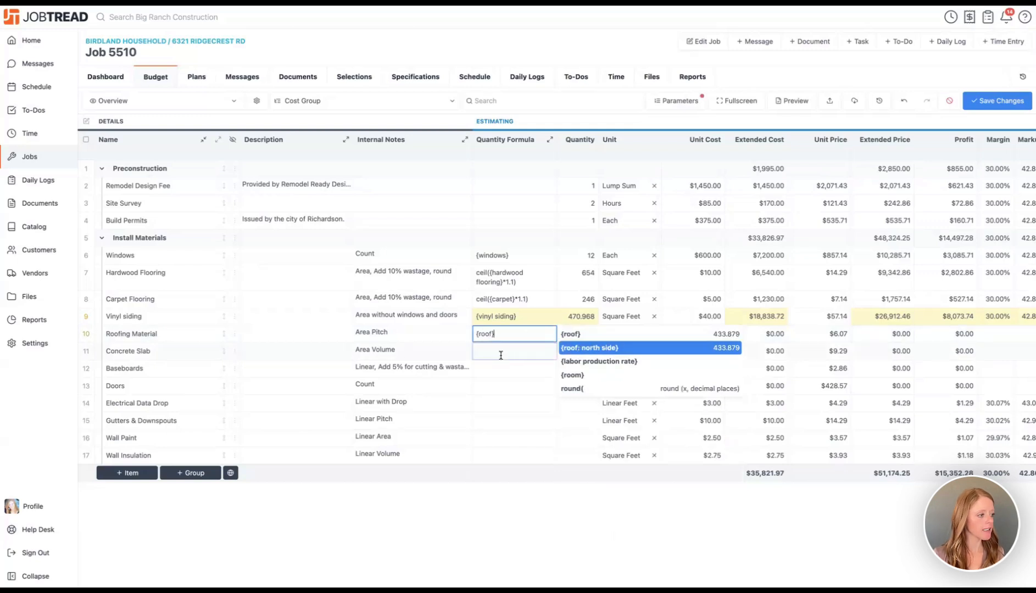
Step: Set the Concrete Slab item's quantity formula to {concrete} and save the budget
click(501, 354)
text(concre)
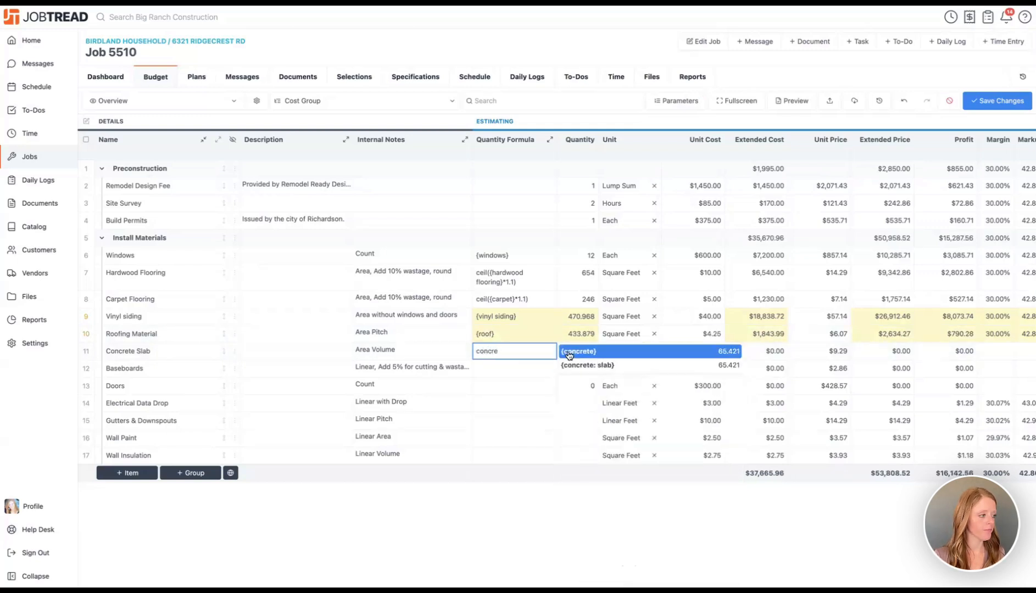
click(570, 356)
click(541, 544)
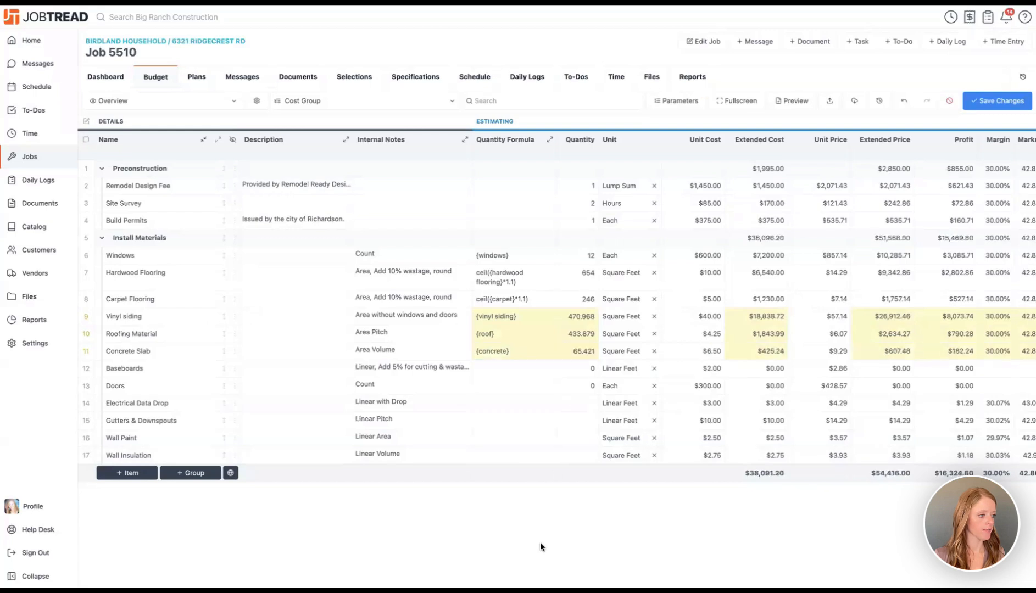
click(985, 105)
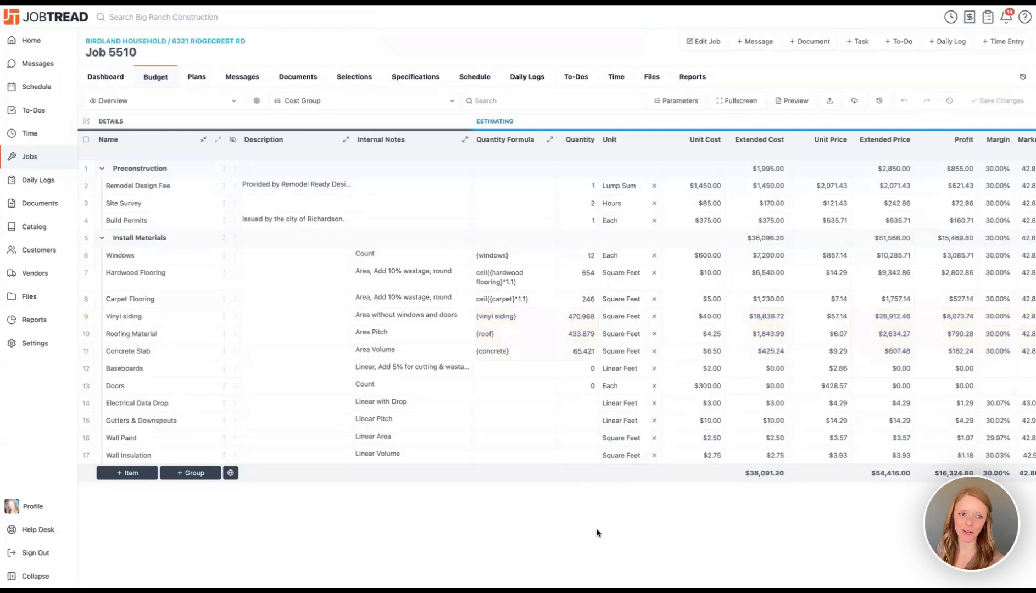
Step: Review the Baseboards item's internal note and enter {baseboards}*1.05 as its quantity formula for 5% cutting and wastage
click(417, 367)
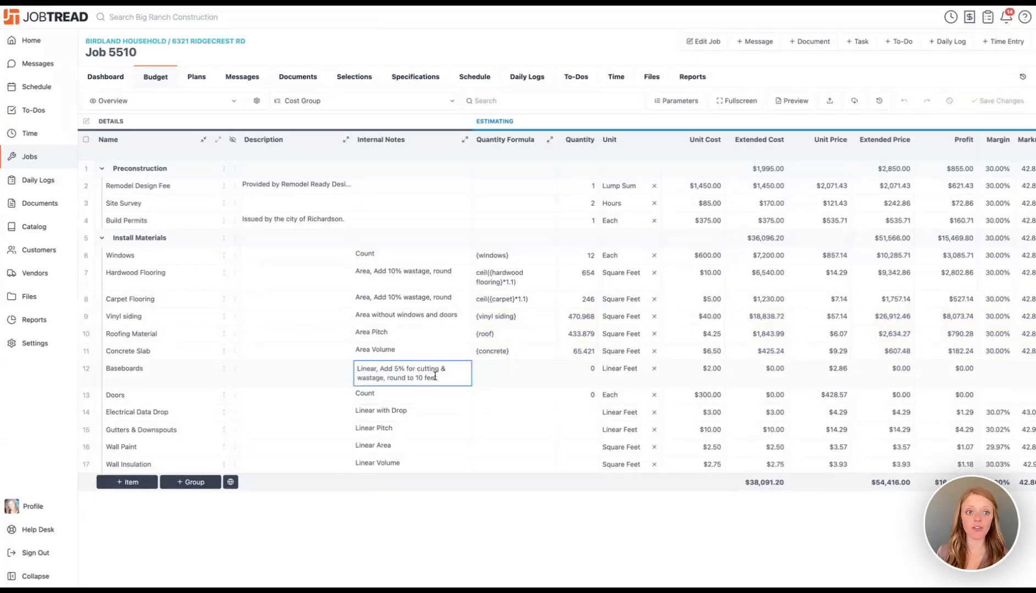
drag(379, 369, 391, 378)
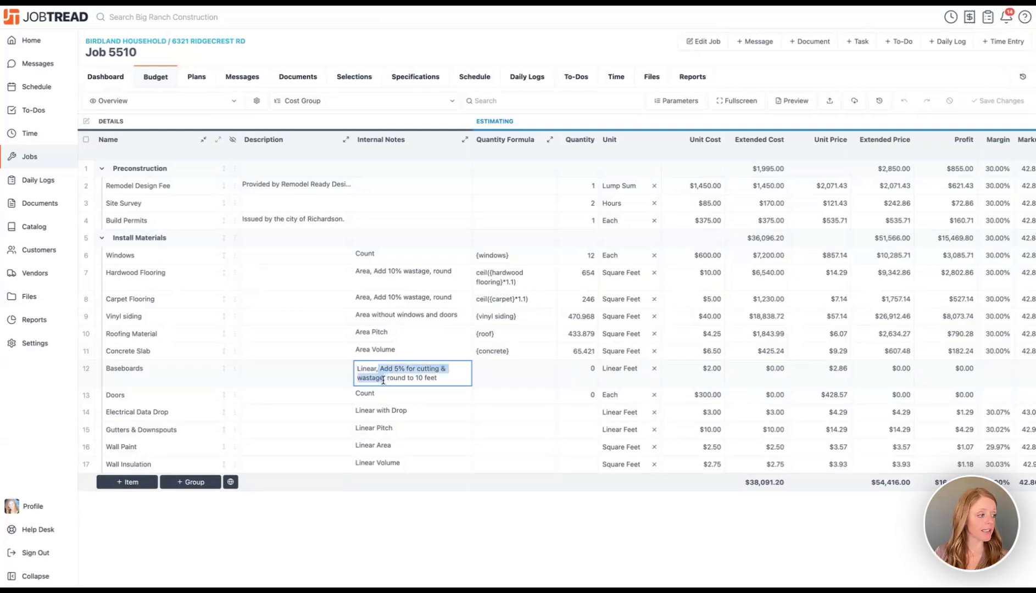
click(384, 378)
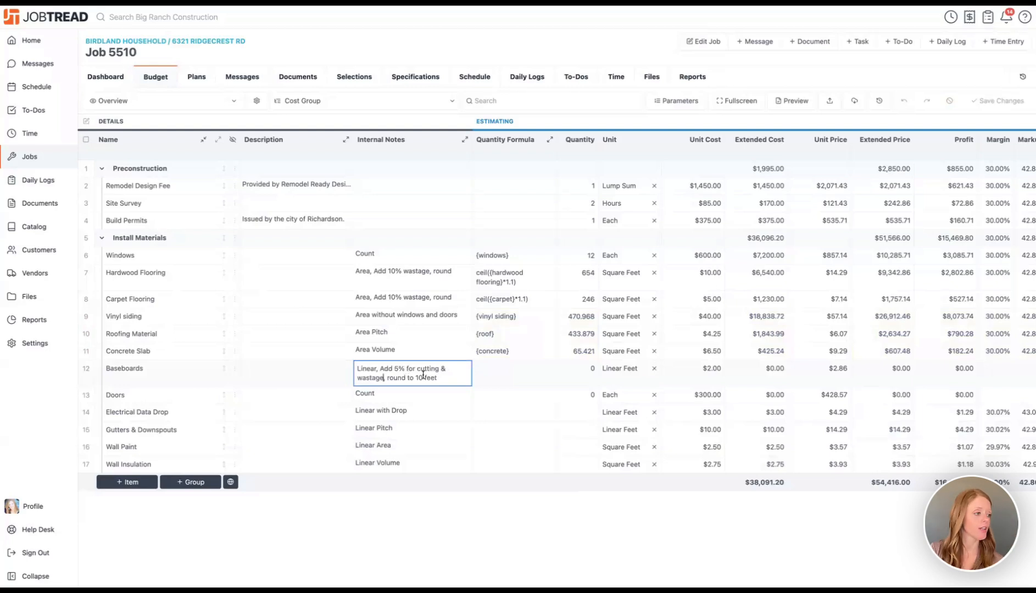
click(488, 371)
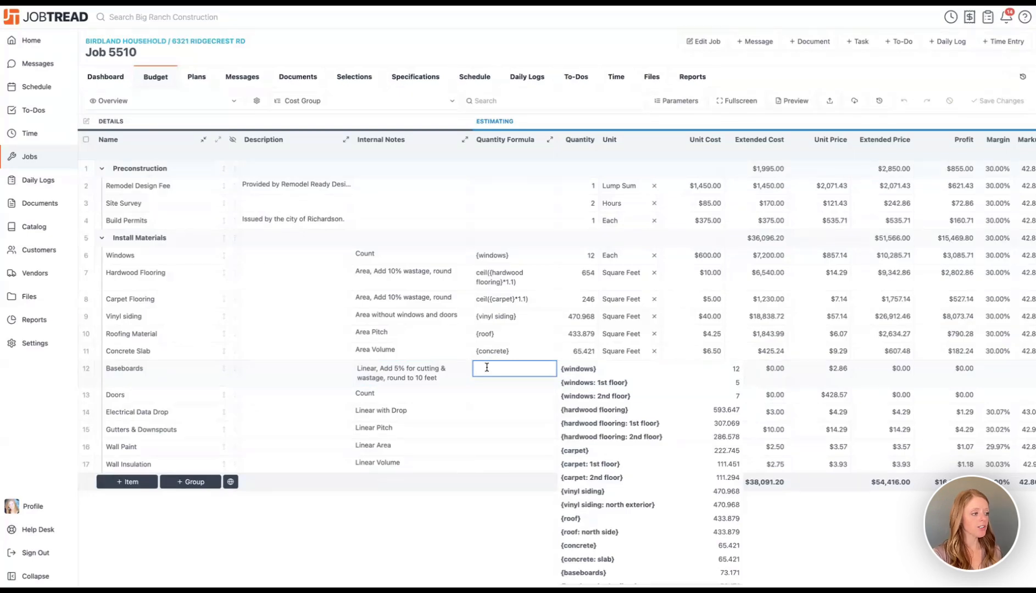
text(base)
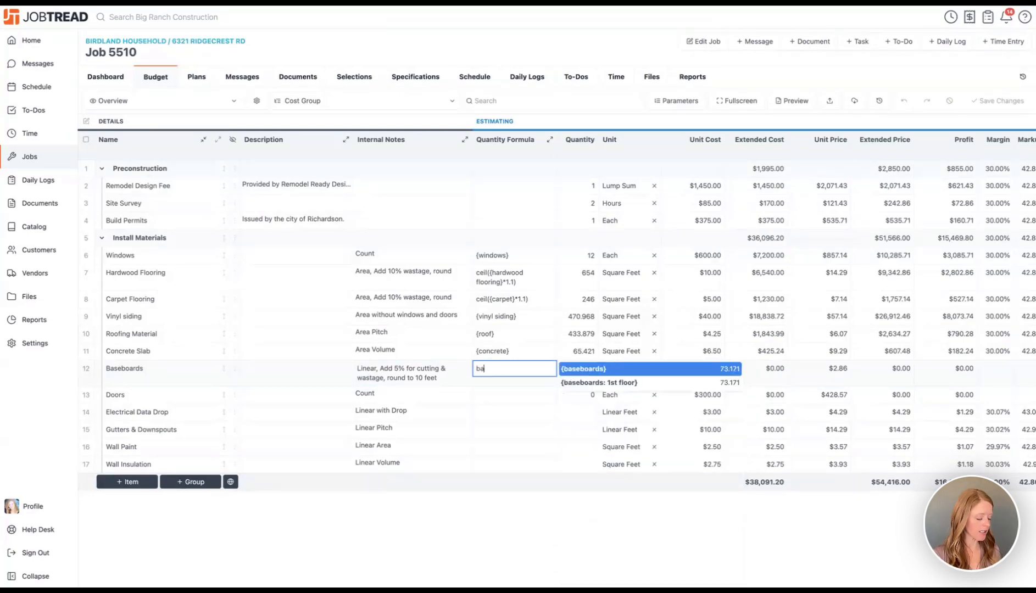
click(574, 372)
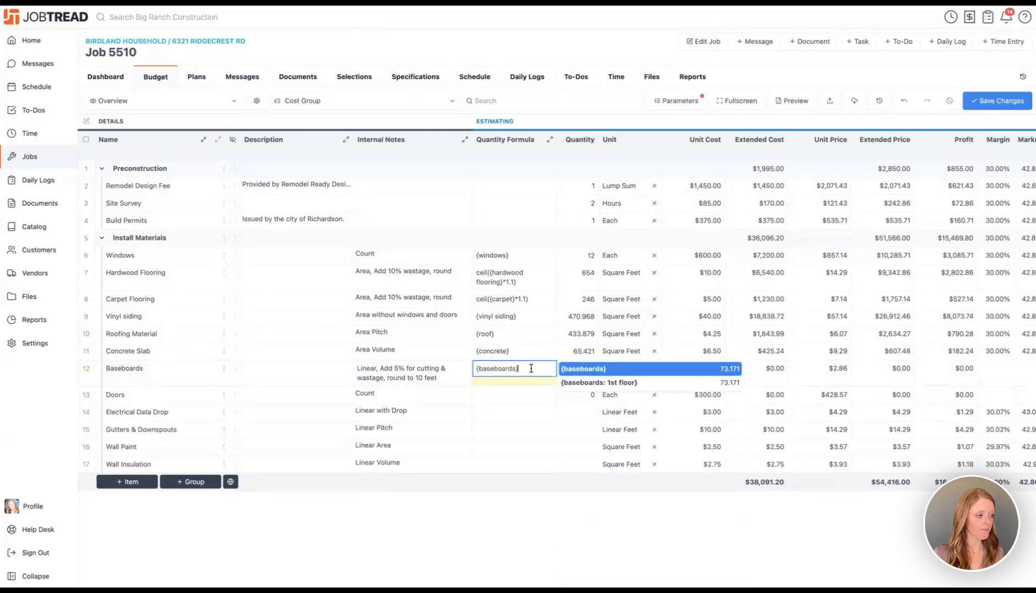
click(529, 368)
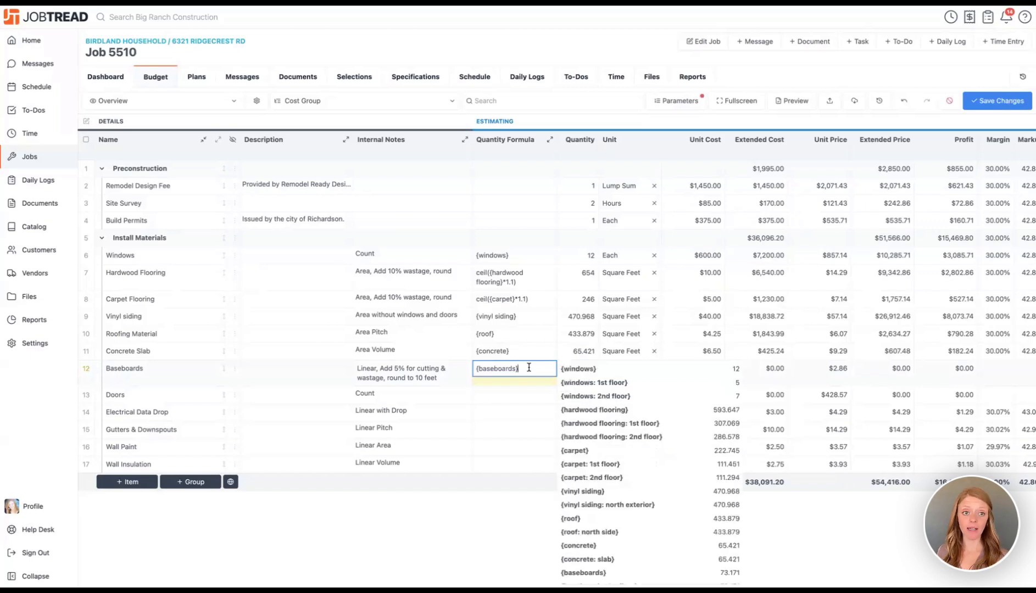
text(*1.05)
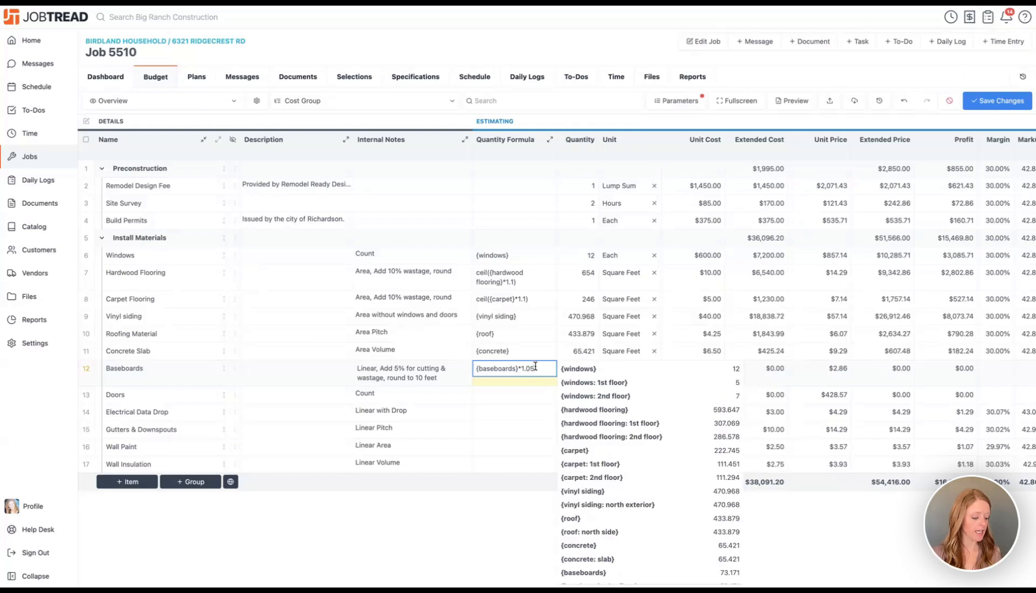
Step: Round the Baseboards quantity up to a whole number by wrapping its formula as ceil({baseboards}*1.05)
click(477, 369)
text(()
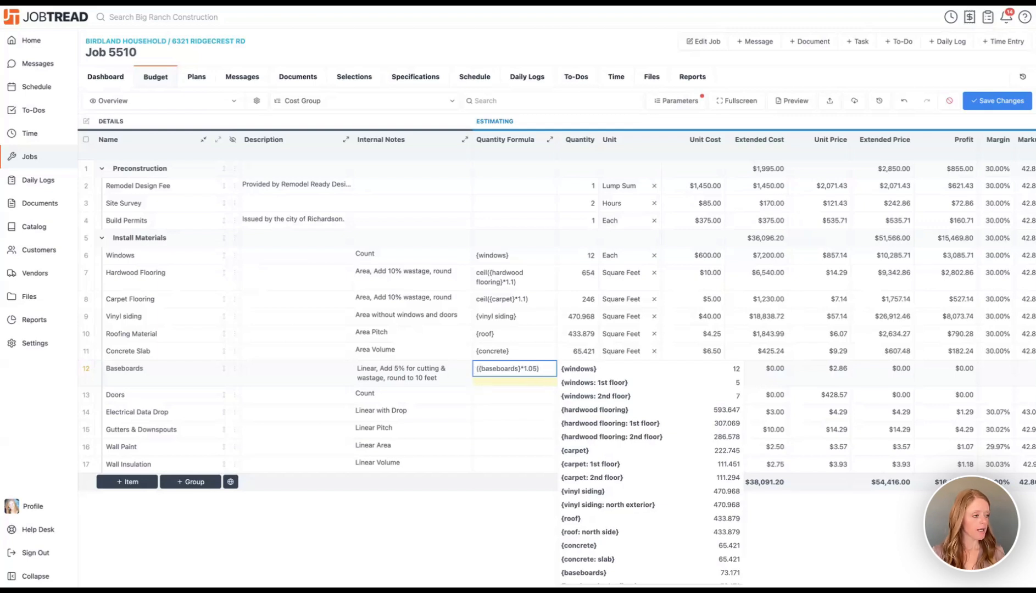
text(ceil)
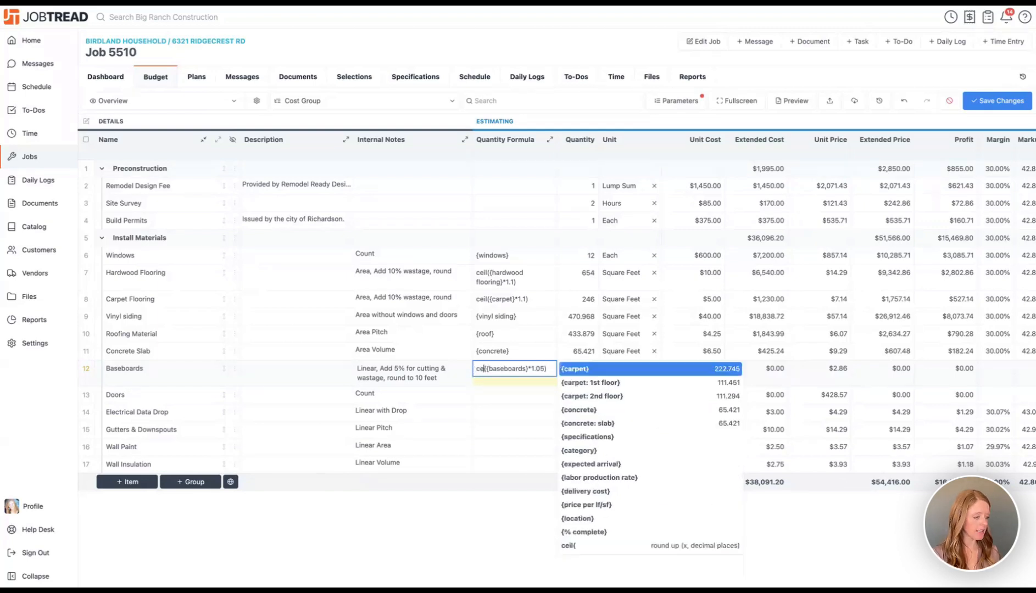
click(597, 370)
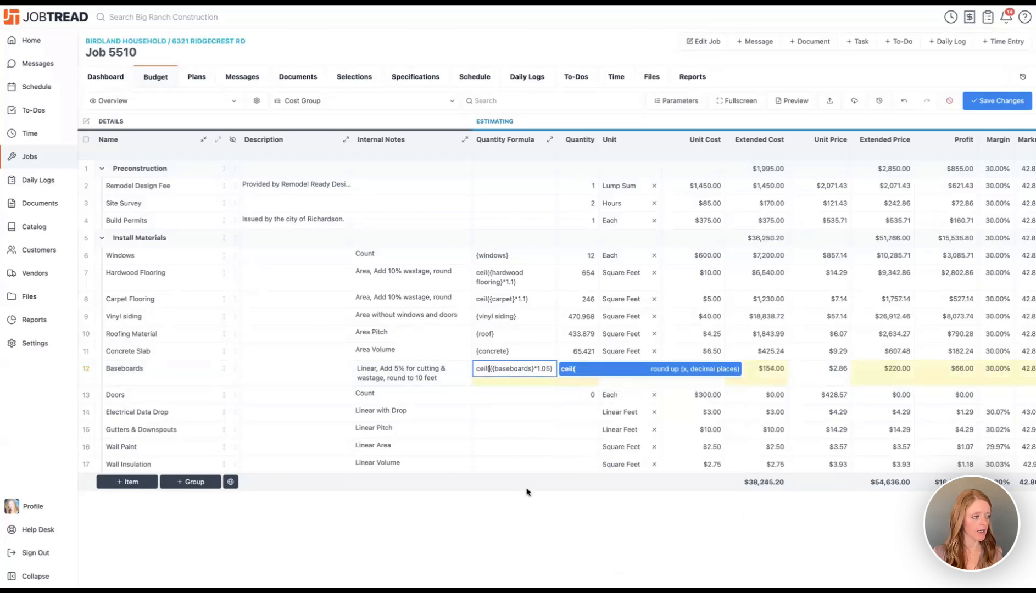
click(490, 370)
key(BackSpace)
click(482, 484)
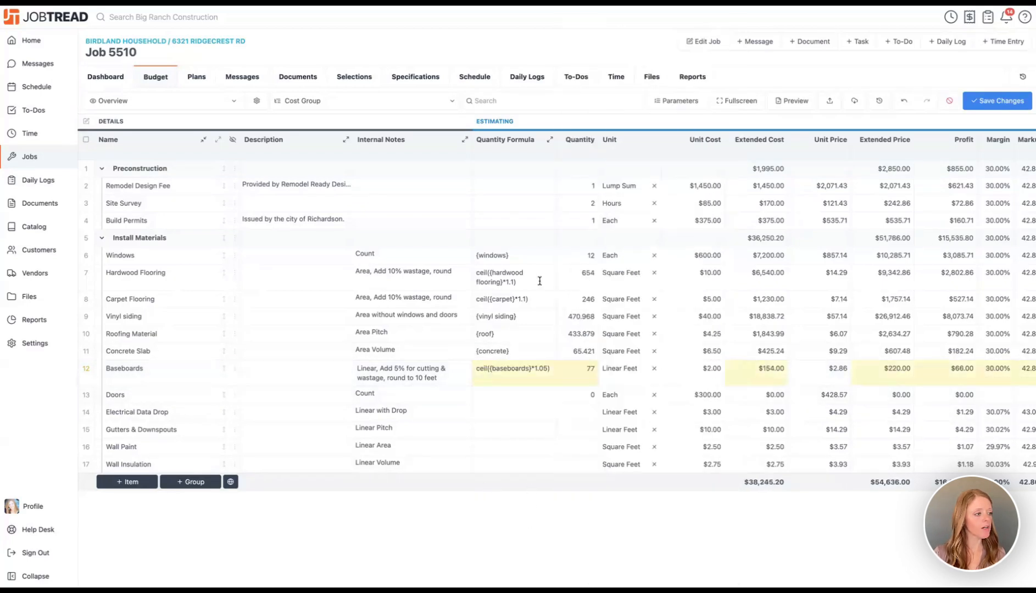
Step: Add a decimal-places argument to the Baseboards formula, trying 1 and ending with ceil({baseboards}*1.05,2)
click(550, 369)
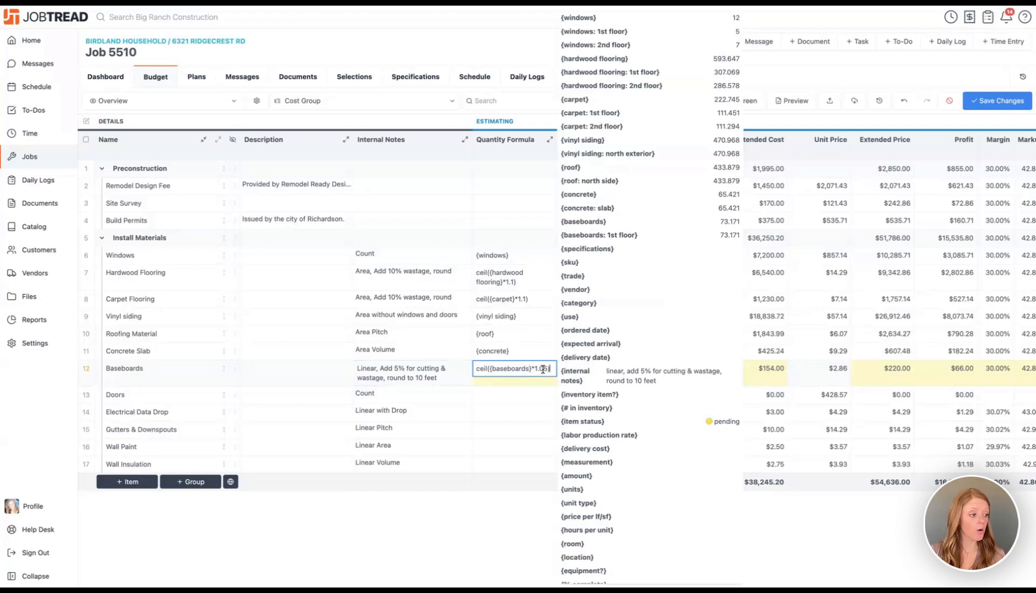
text())
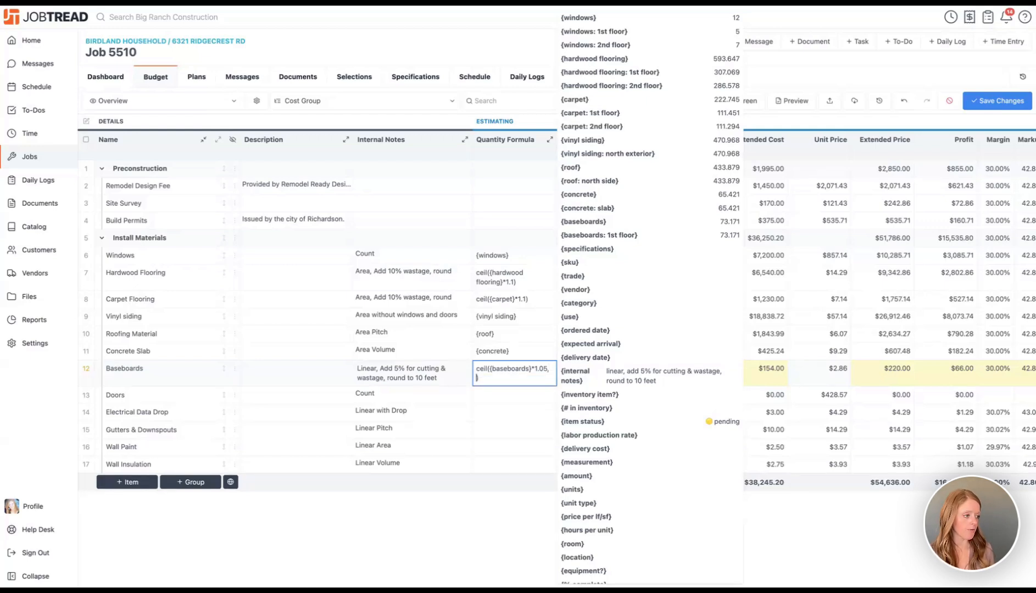
text(1)
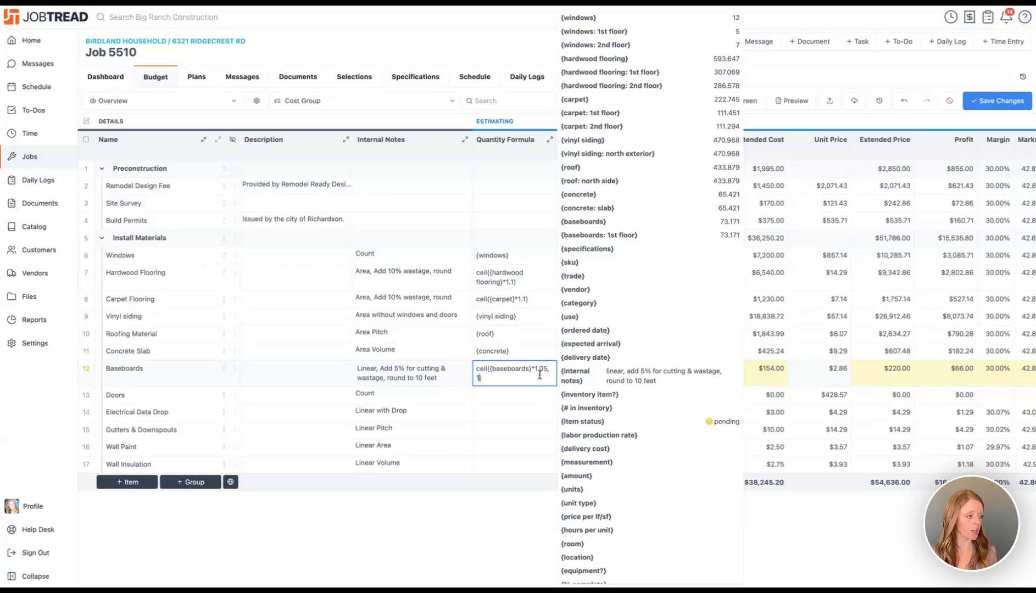
click(449, 552)
click(489, 376)
key(BackSpace)
text(2)
key(Return)
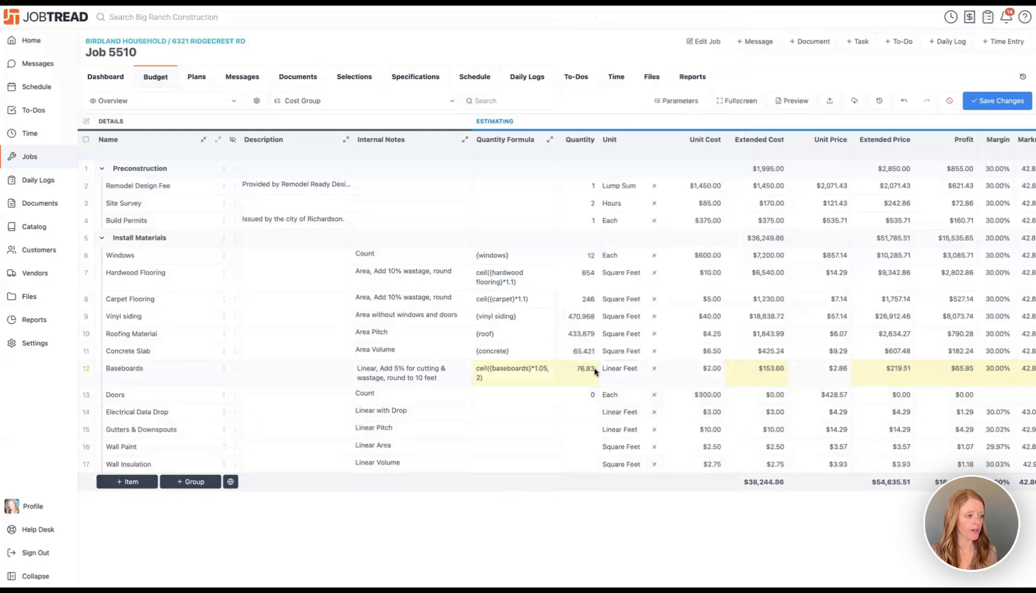
Step: Round the Baseboards quantity up to the nearest 10 feet with the formula ceil({baseboards}*1.05,-1)
click(479, 376)
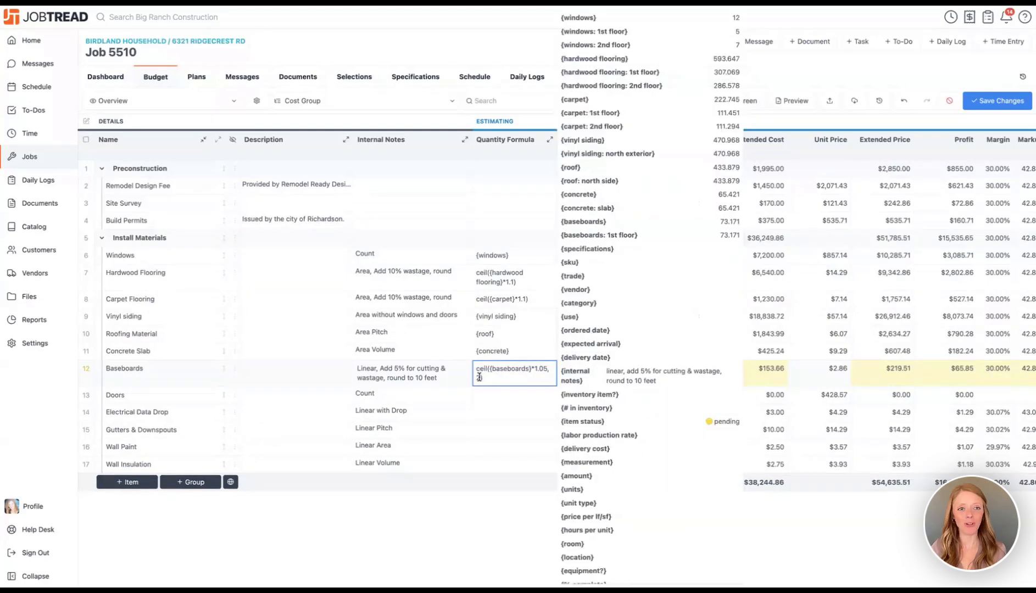
key(BackSpace)
text(-1)
key(Return)
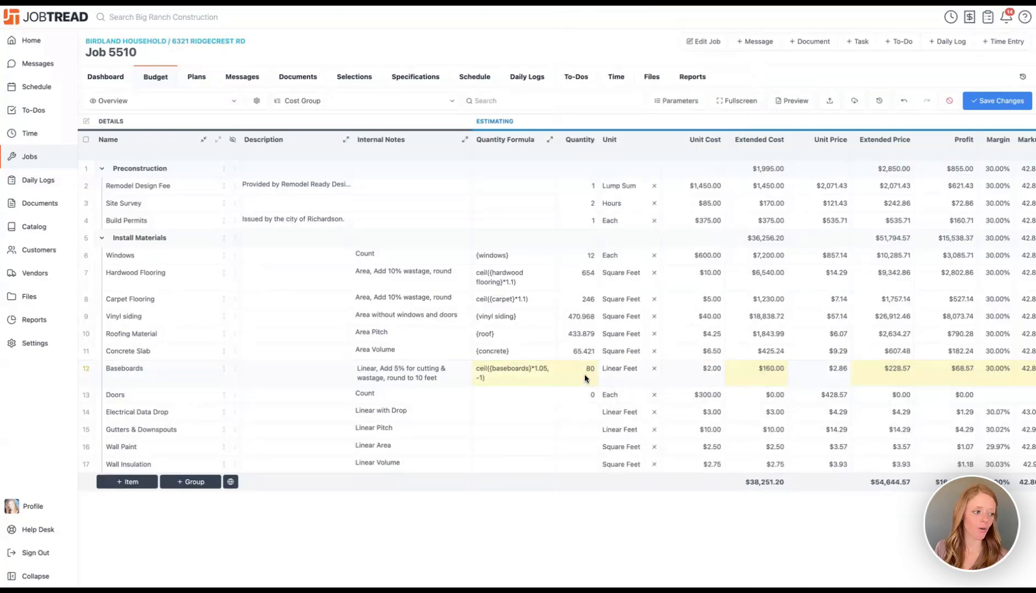
Step: Try rounding the Baseboards quantity up to the nearest hundred with the formula ceil({baseboards}*1.05,-2)
click(480, 376)
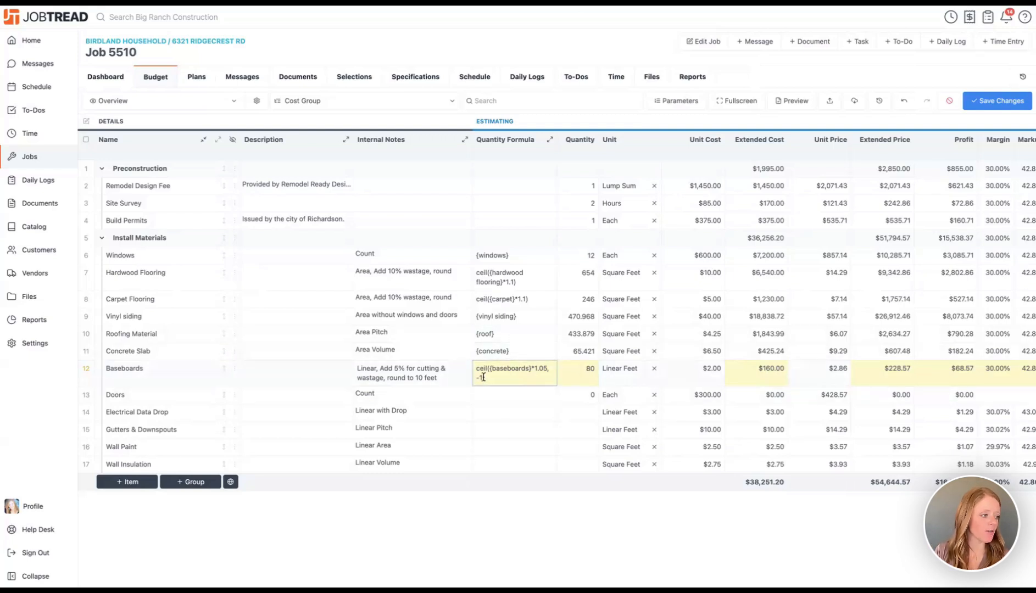
key(BackSpace)
text(2)
key(Return)
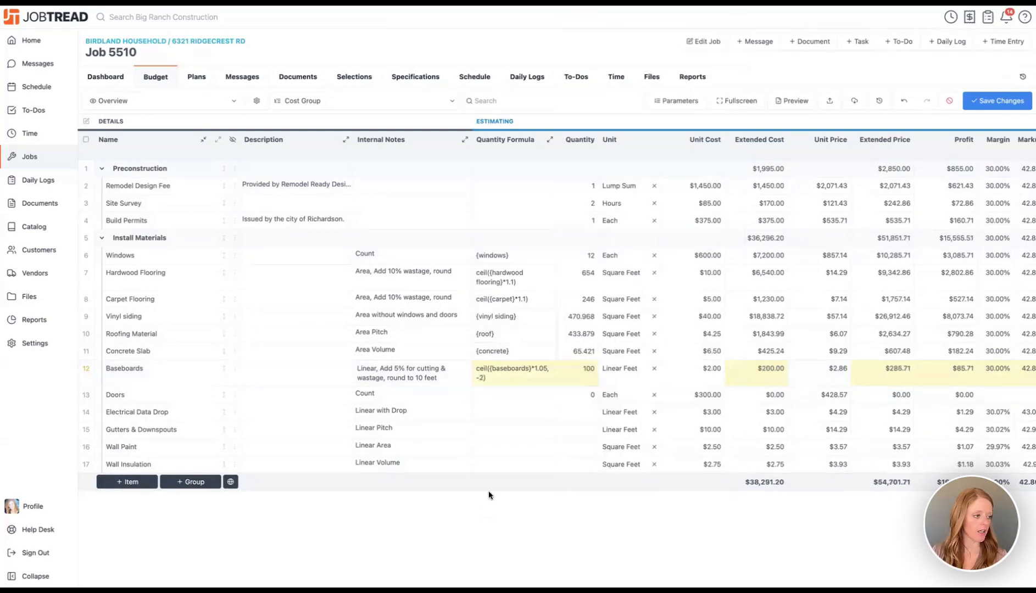
Step: Change the Baseboards formula's rounding argument back to -1 and save the budget
click(482, 376)
key(BackSpace)
text(1)
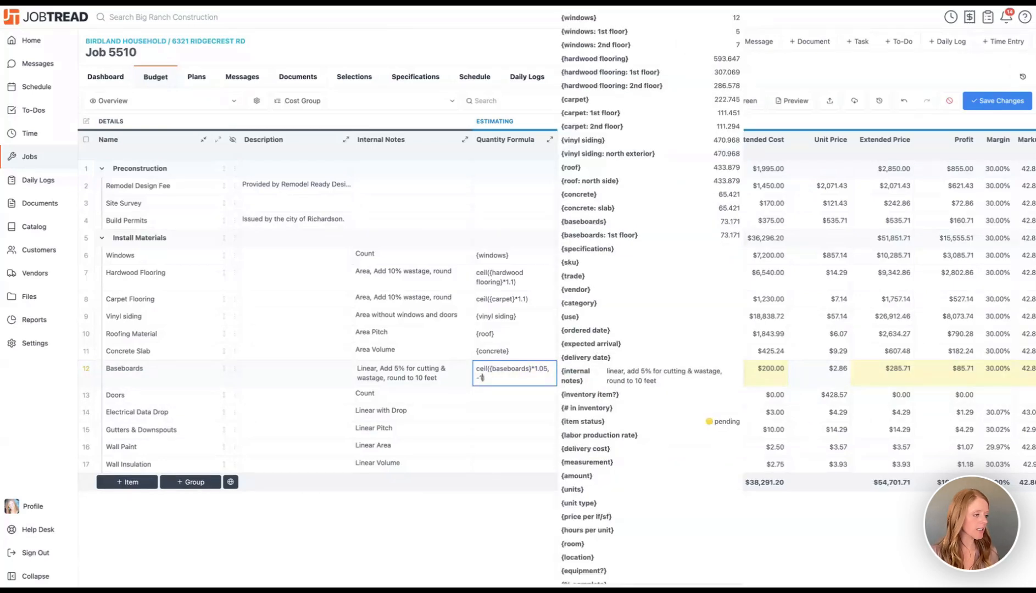
click(523, 540)
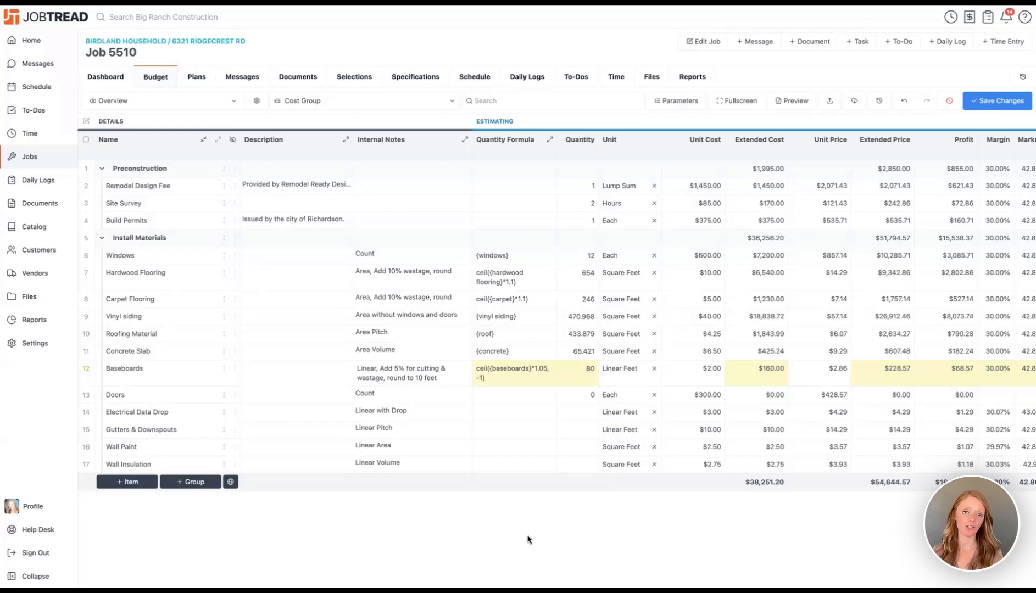
key(ctrl+s)
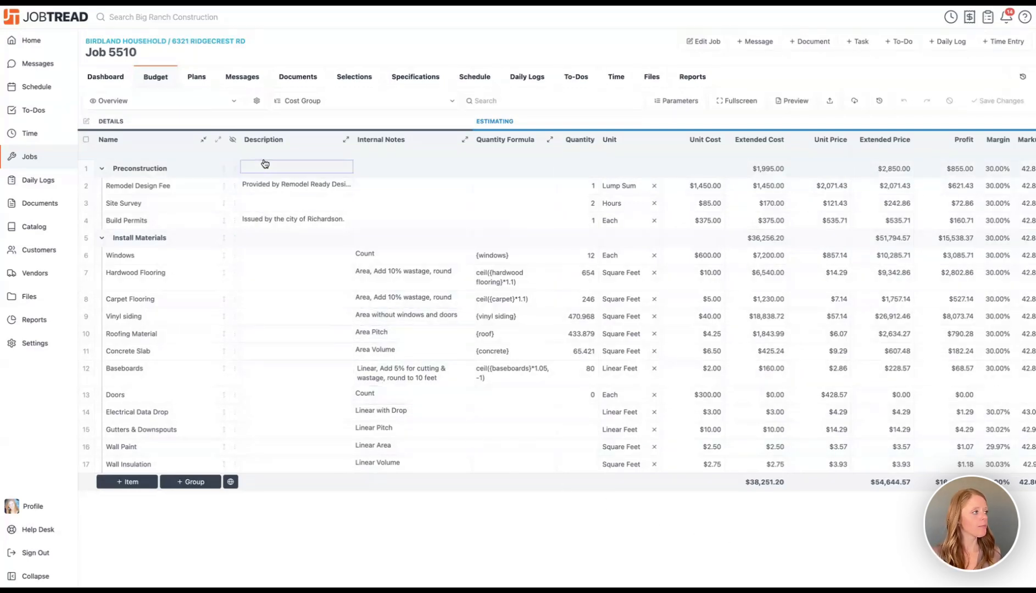
Step: Open the 1st floor plan sheet from the job's plans and inspect the Hardwood Flooring parameter's visibility and measurement controls
click(199, 76)
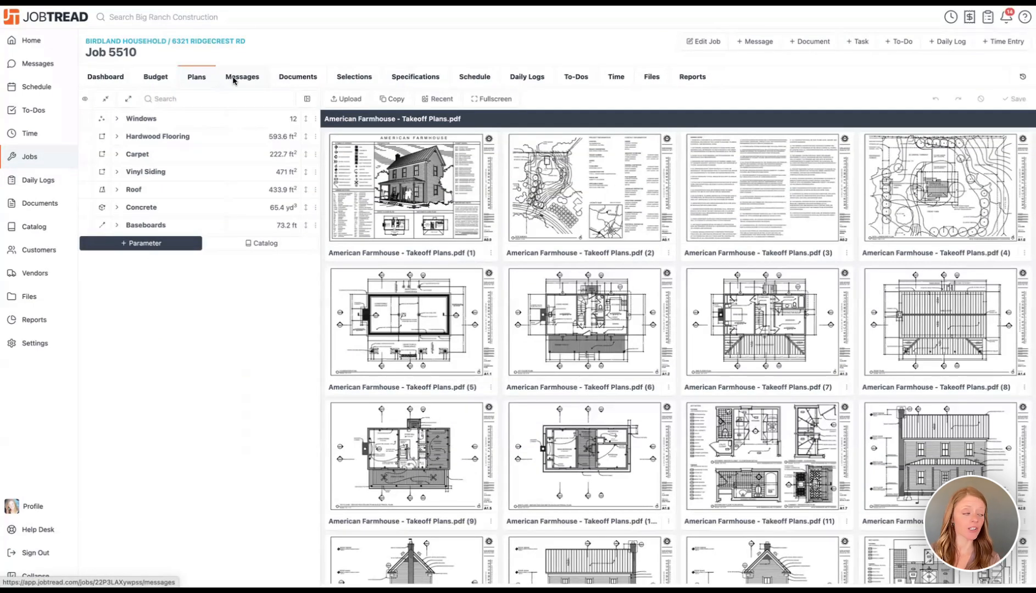
click(590, 302)
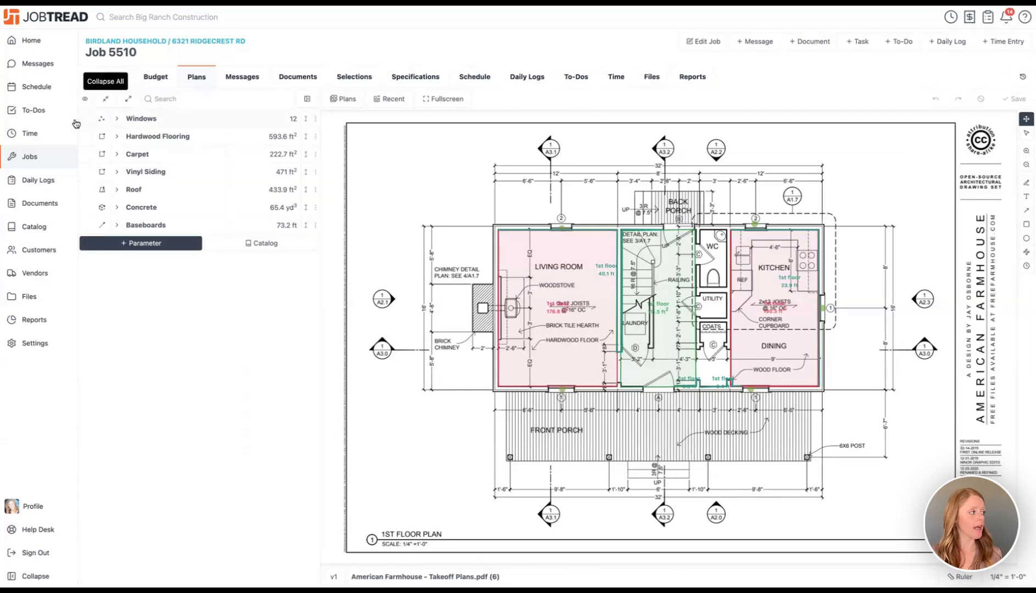
click(86, 138)
click(87, 139)
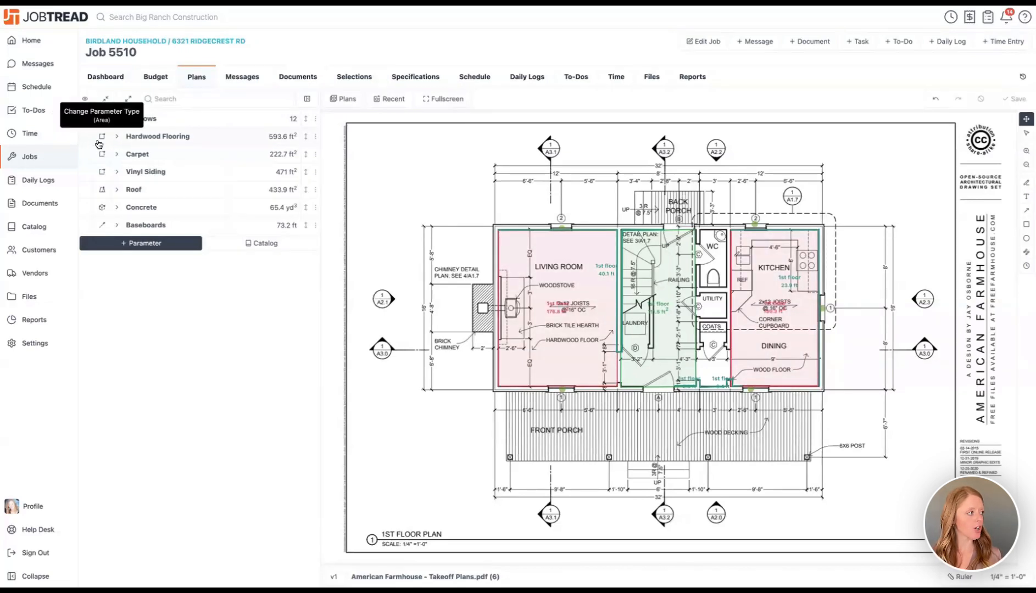
click(118, 137)
click(118, 137)
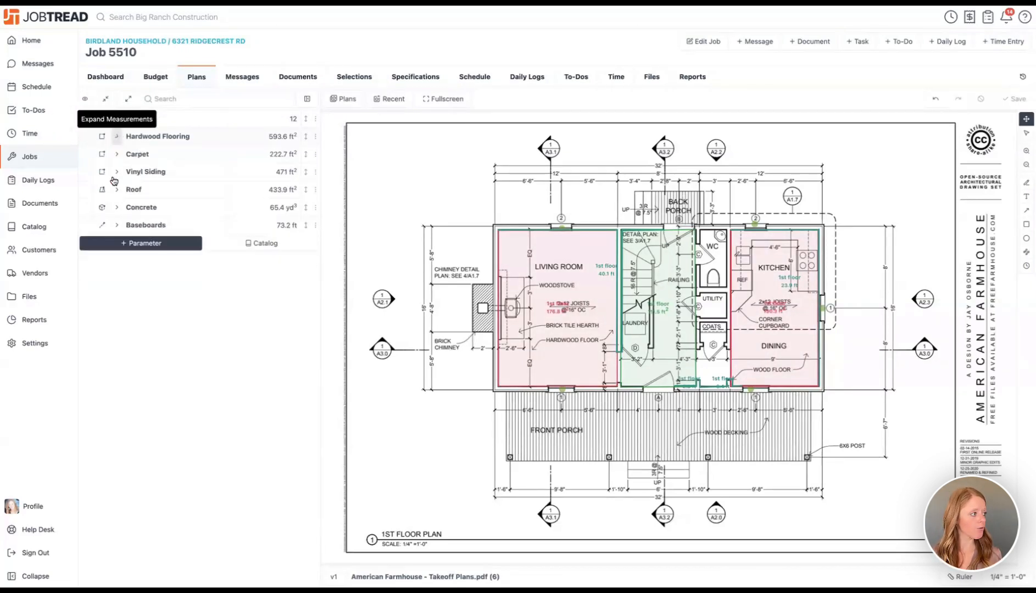
Step: Go to the Roof parameter's North Side measurement on its plan sheet and look at the recently opened plans
click(116, 190)
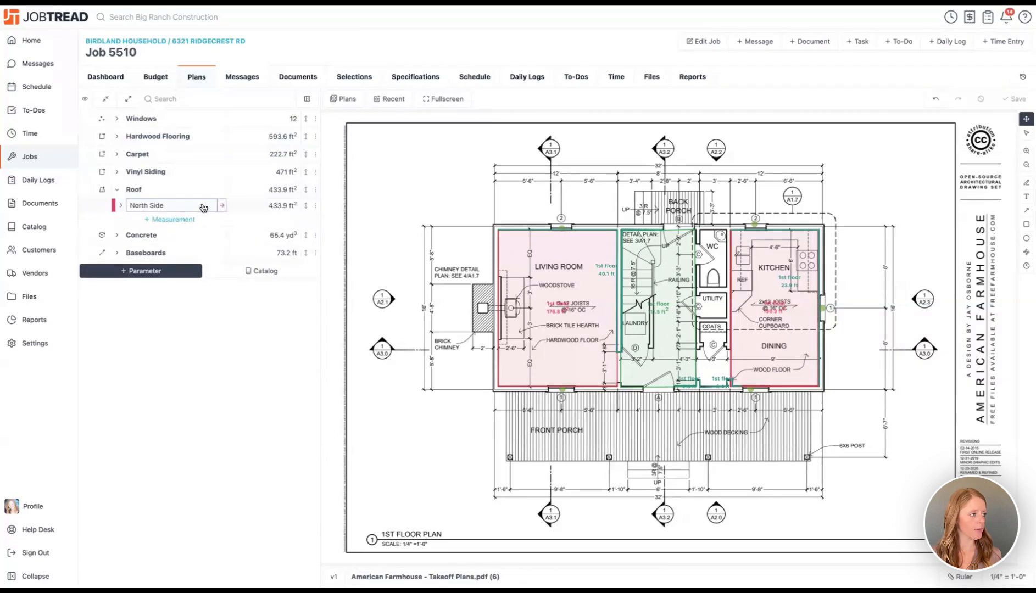
click(222, 206)
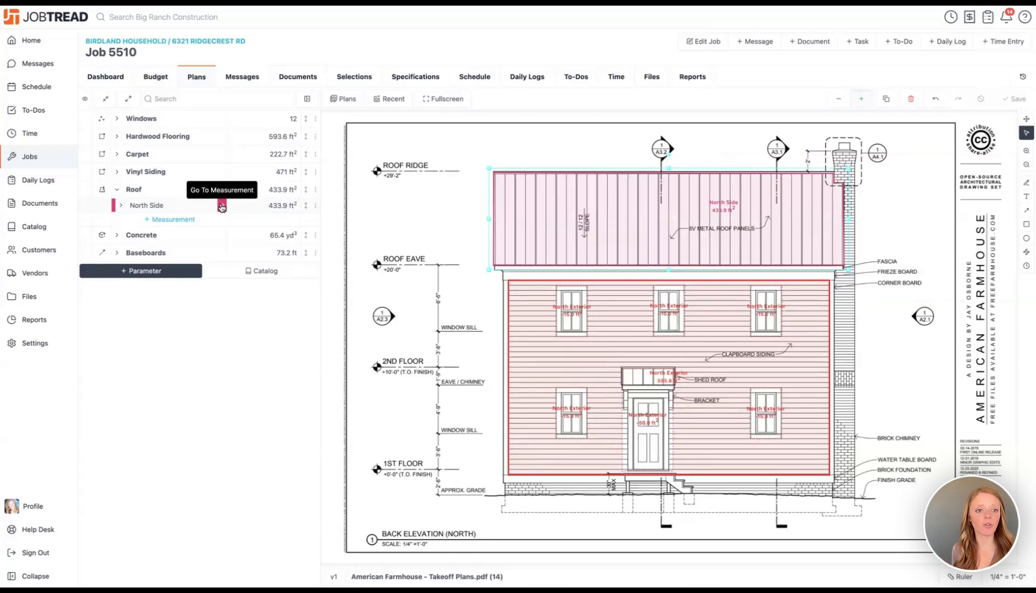
click(387, 99)
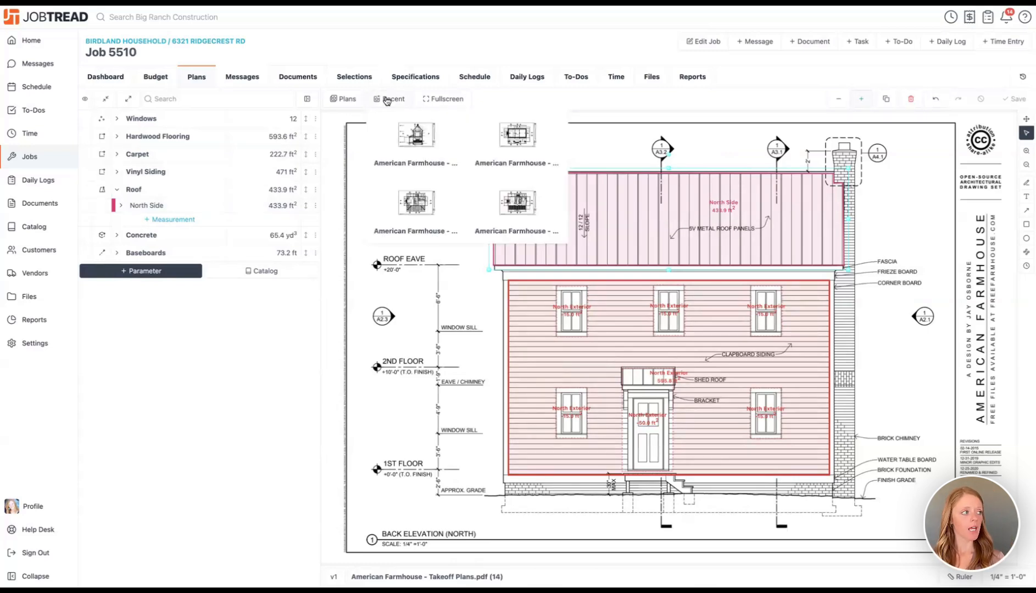
click(387, 100)
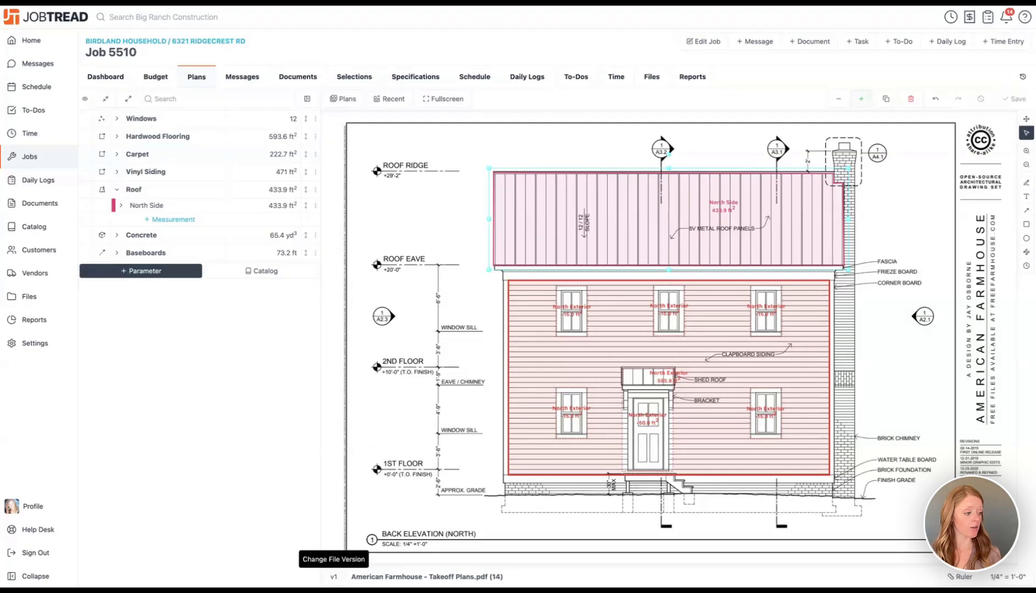
Step: Check the file version options for the back elevation sheet and the option for adding a parameter
click(334, 577)
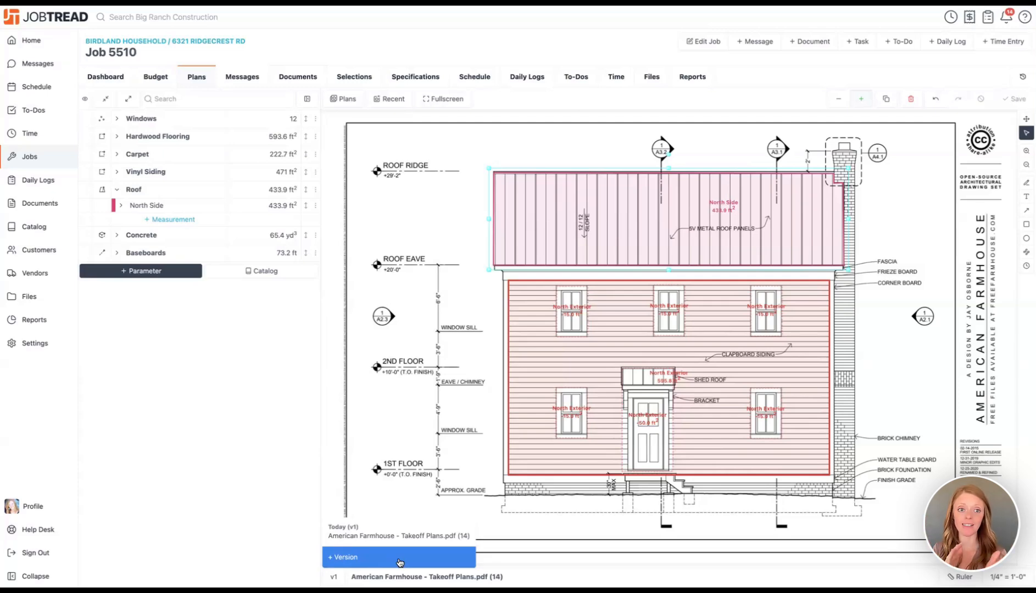
click(401, 504)
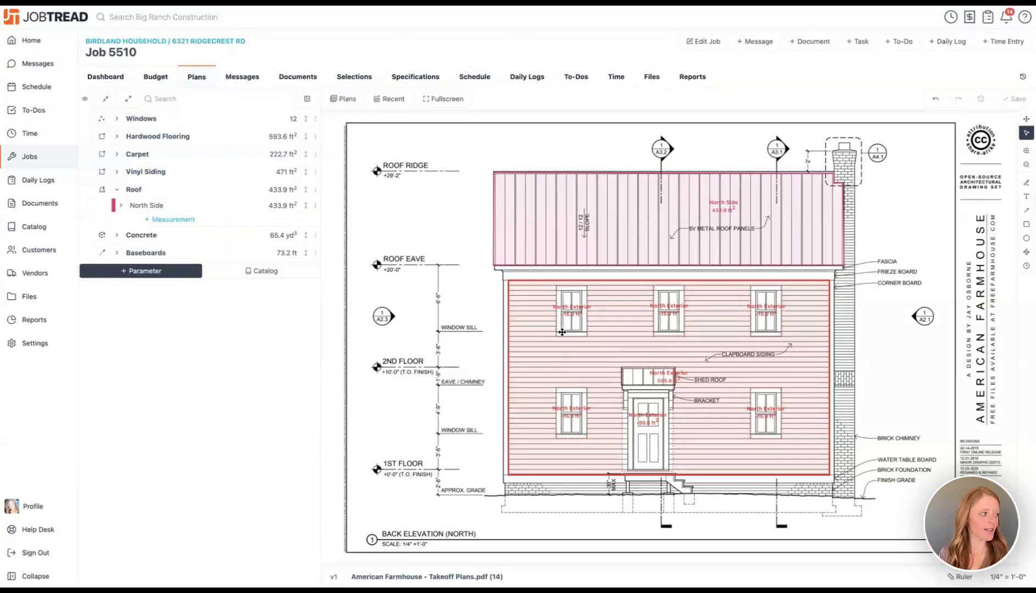
click(149, 272)
click(224, 347)
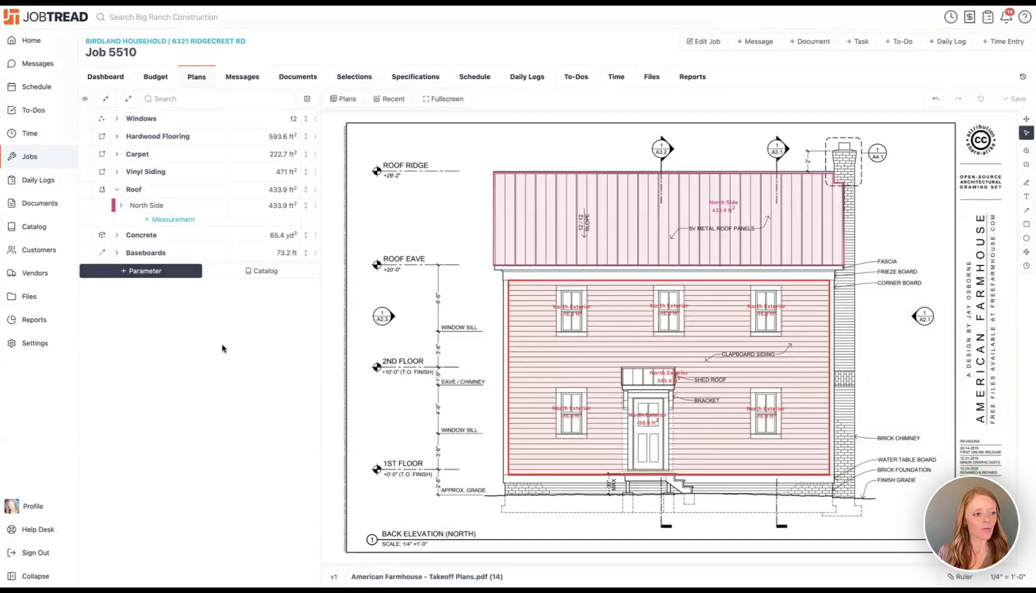
Step: Review the context options for an empty area of the plan and for the North Side roof measurement
right_click(878, 300)
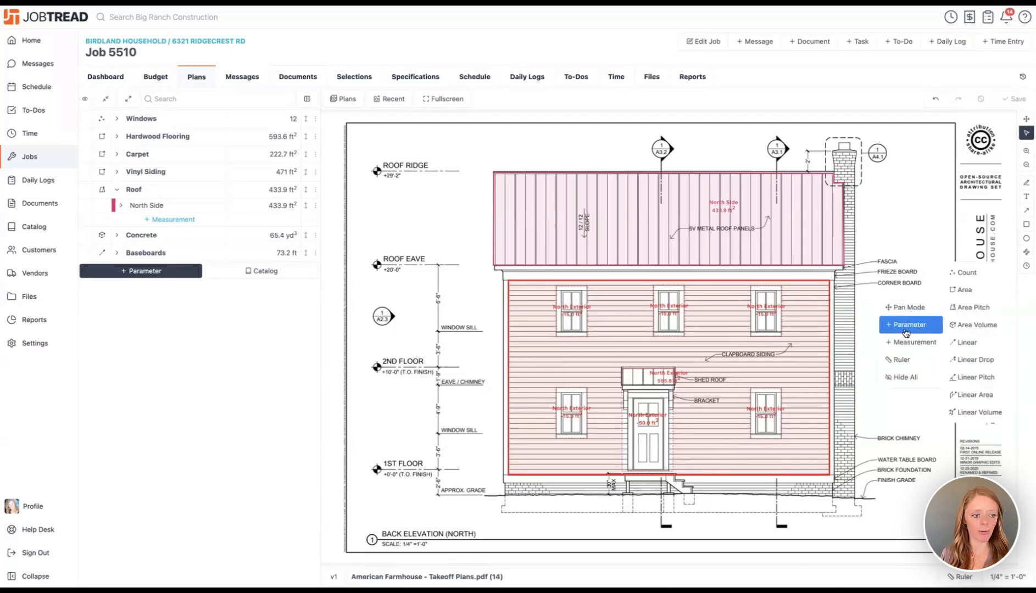
mouse_move(901, 345)
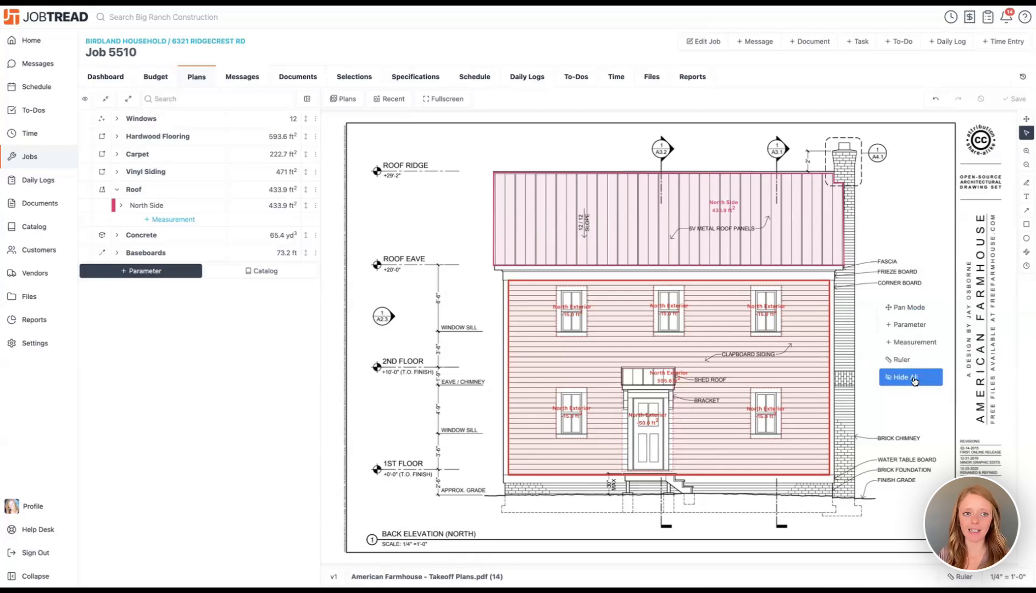
click(903, 307)
right_click(800, 223)
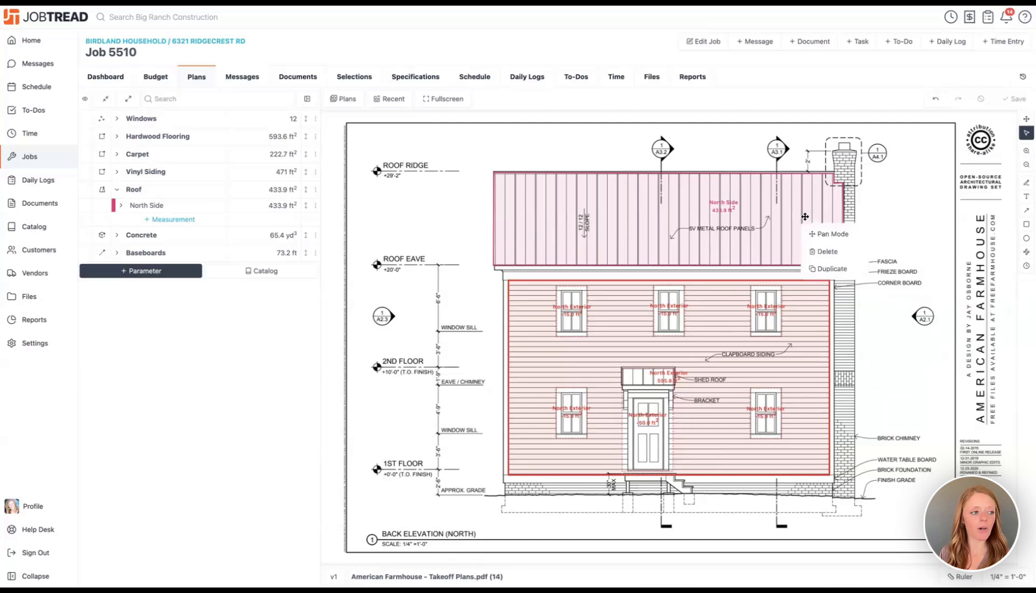
right_click(882, 187)
click(864, 218)
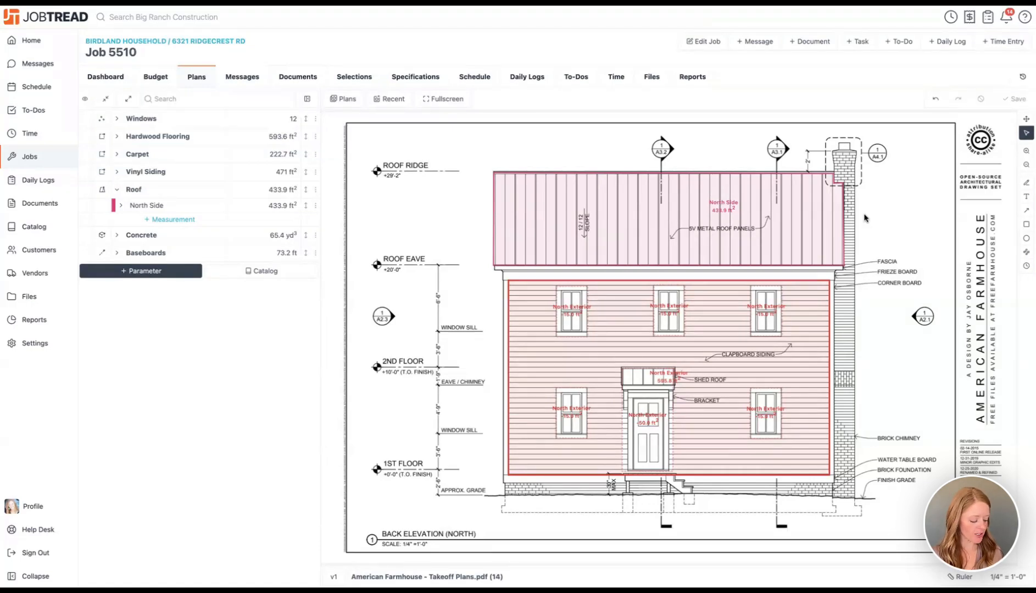
Step: Review the list of keyboard shortcuts available for plans and close it
key(shift+question)
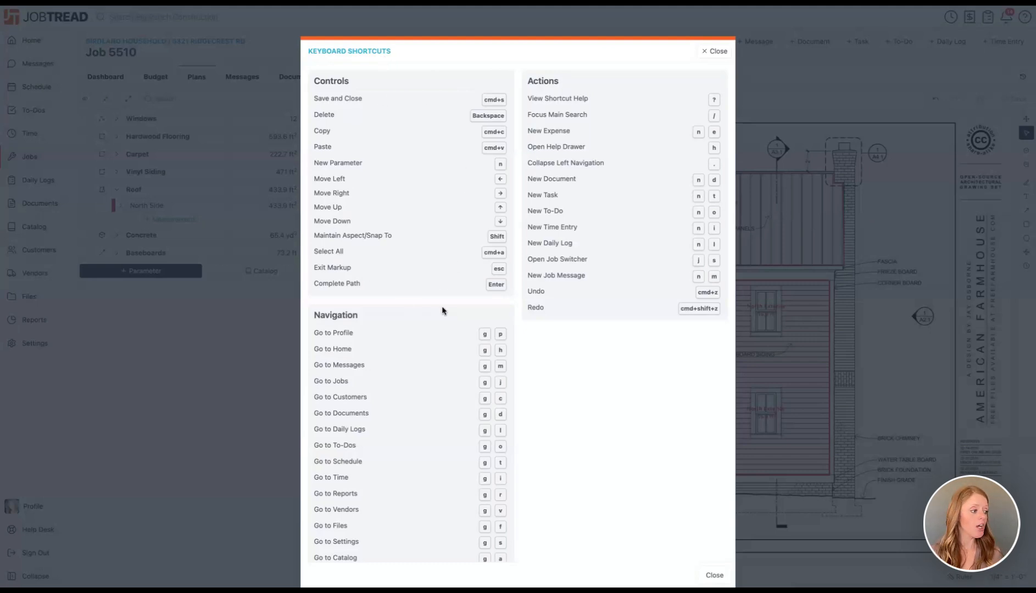
scroll(442, 311, down, 2)
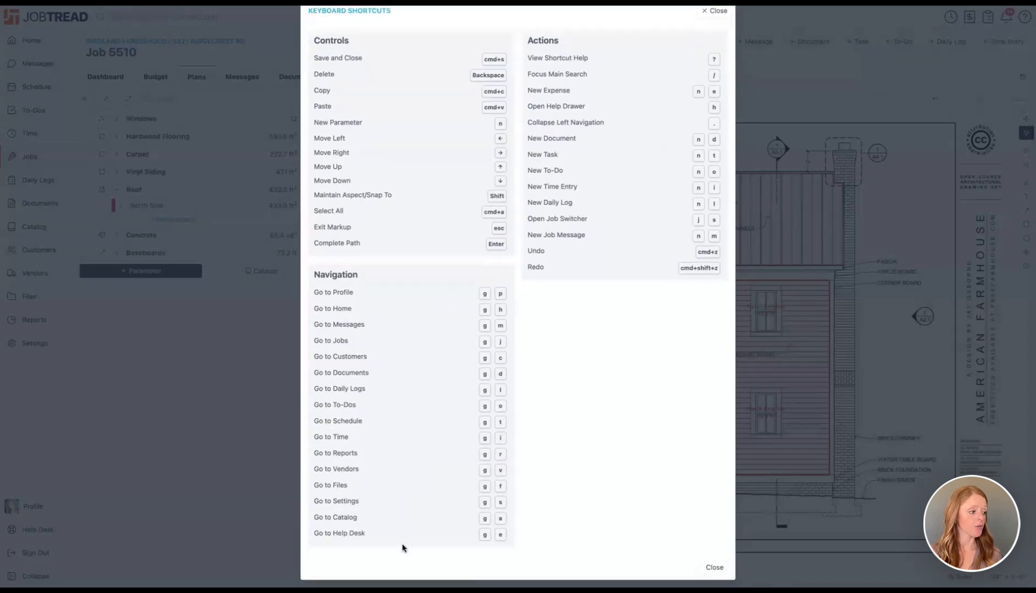
scroll(416, 274, up, 2)
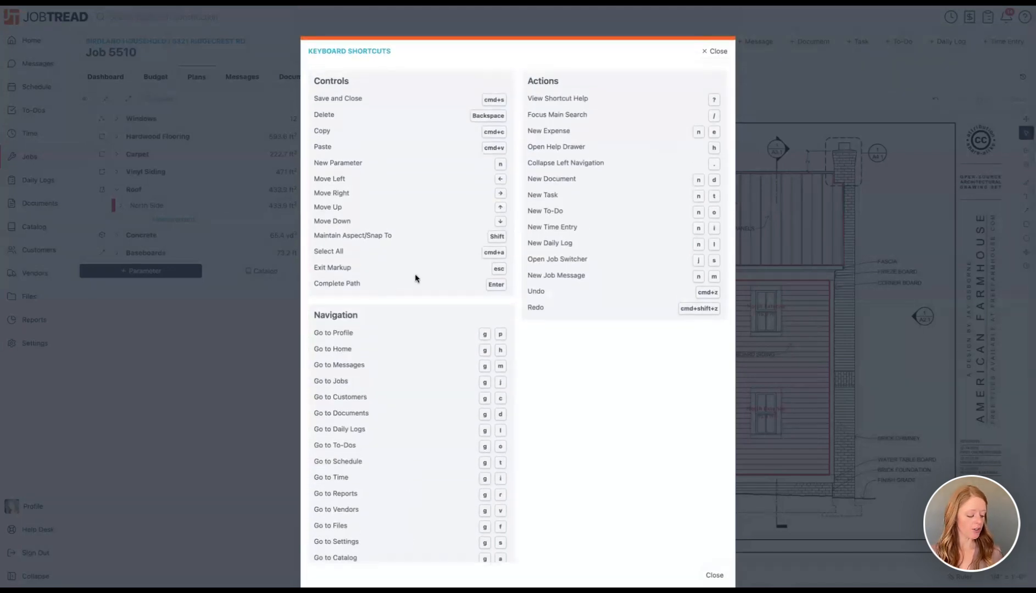
click(716, 52)
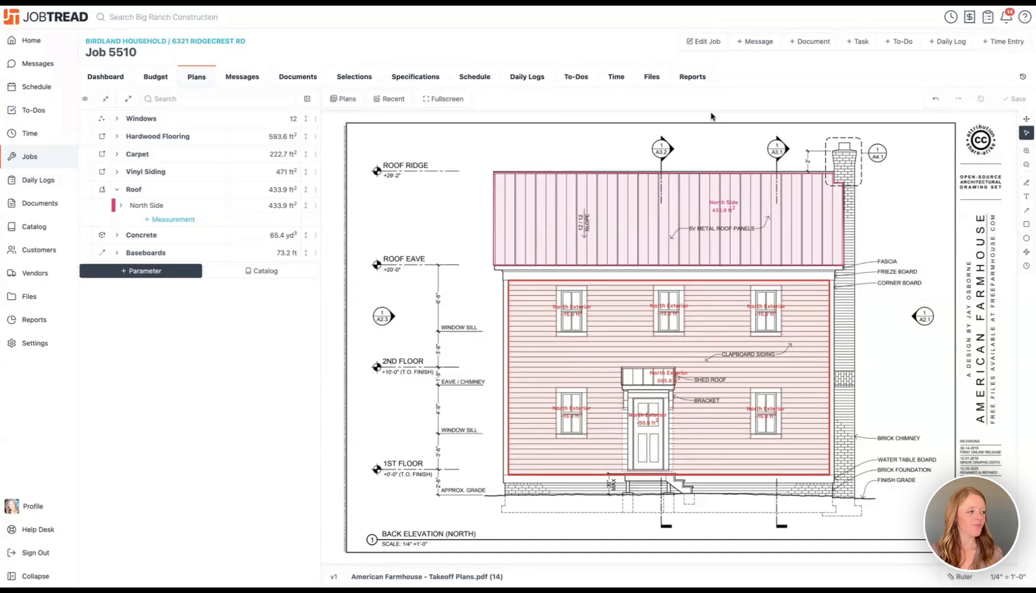
Step: View the plan in full screen, then with the parameter list hidden, and restore the list
click(447, 99)
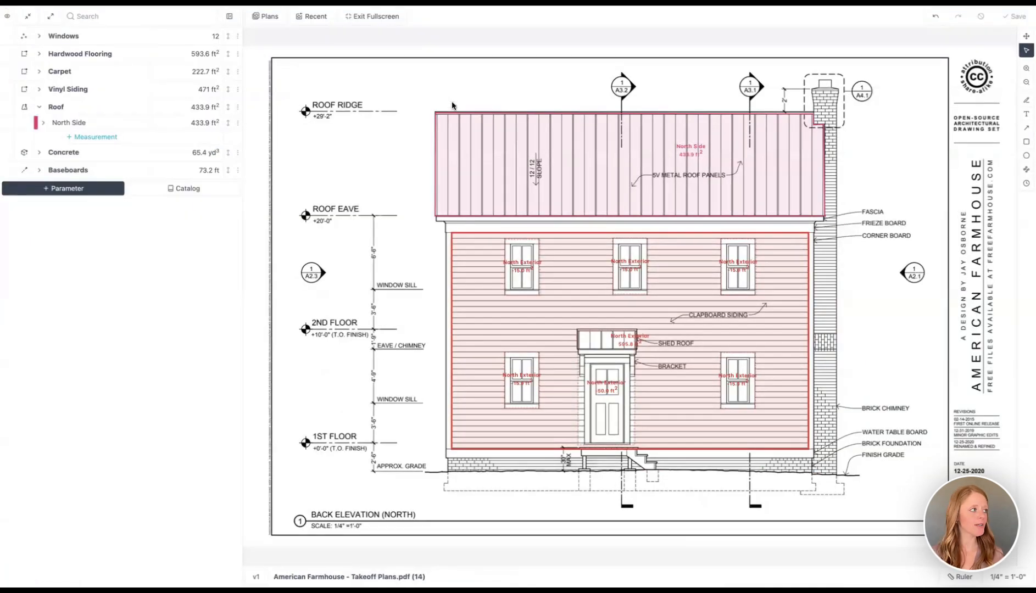
click(362, 16)
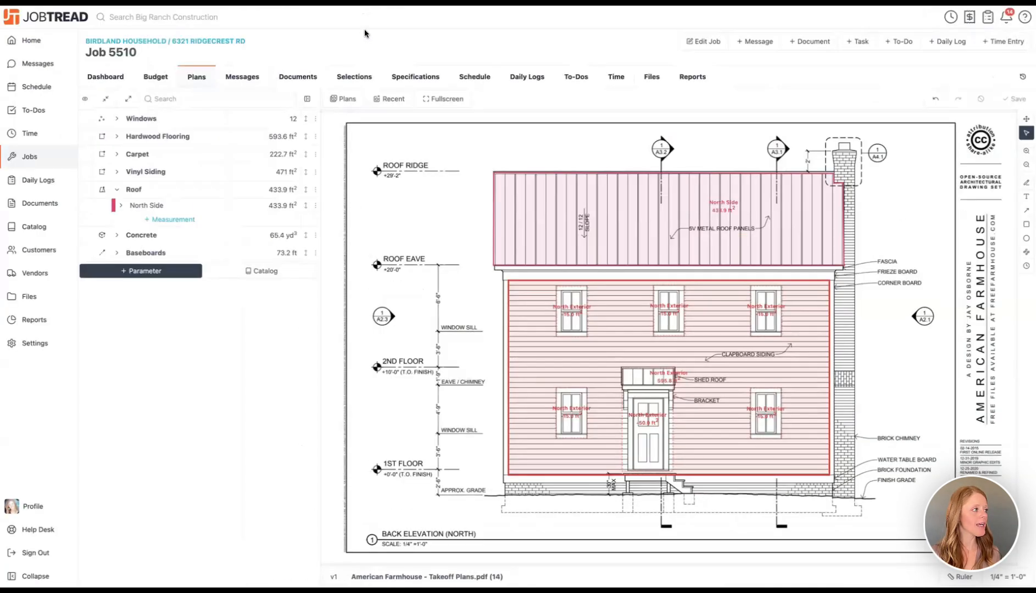
click(301, 99)
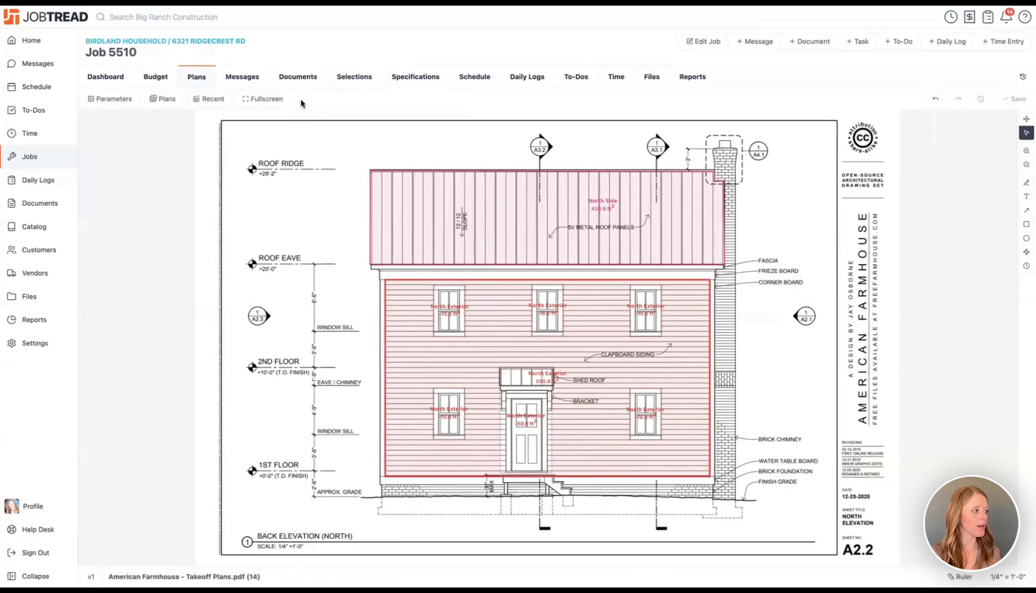
right_click(291, 222)
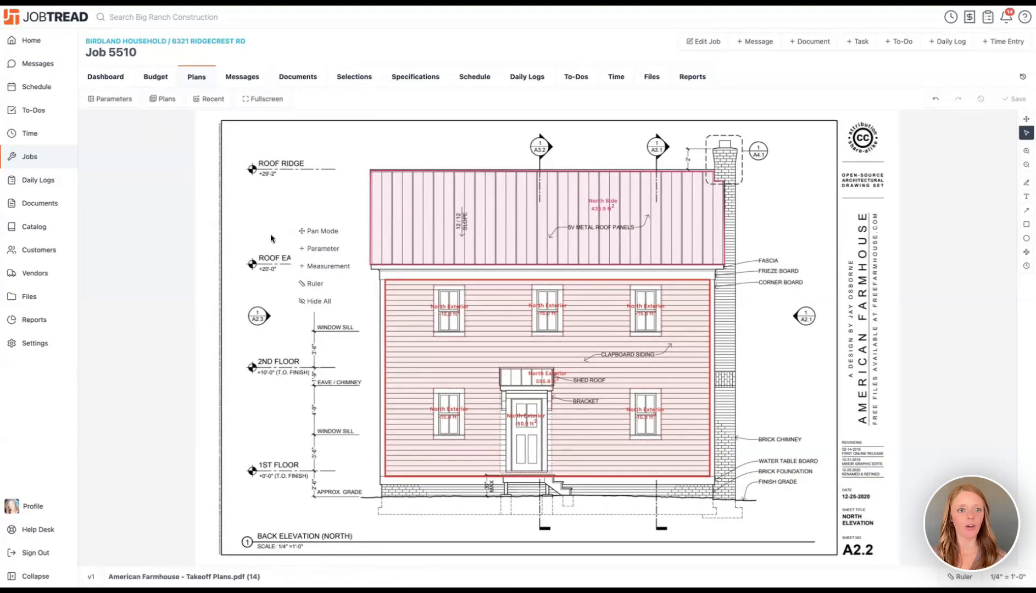
click(271, 234)
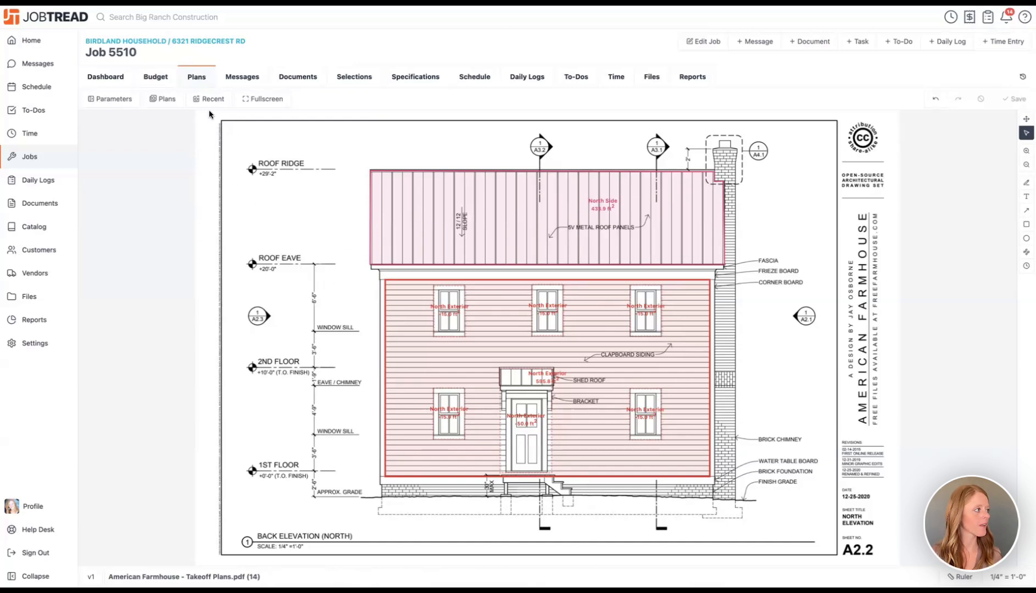
click(124, 100)
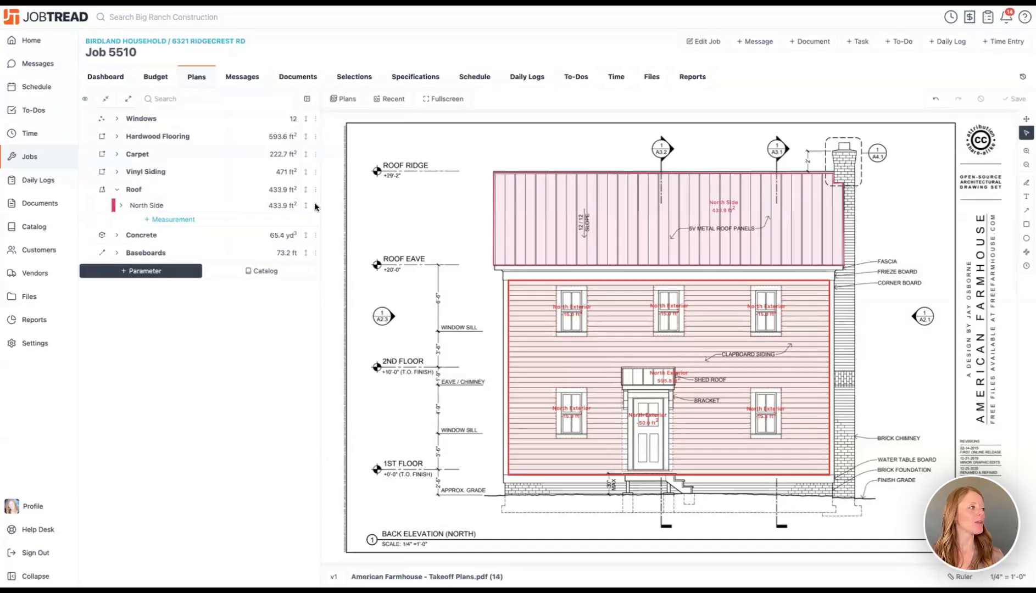
Step: Return to the job's budget and view its export options, including the export to the catalog
click(152, 82)
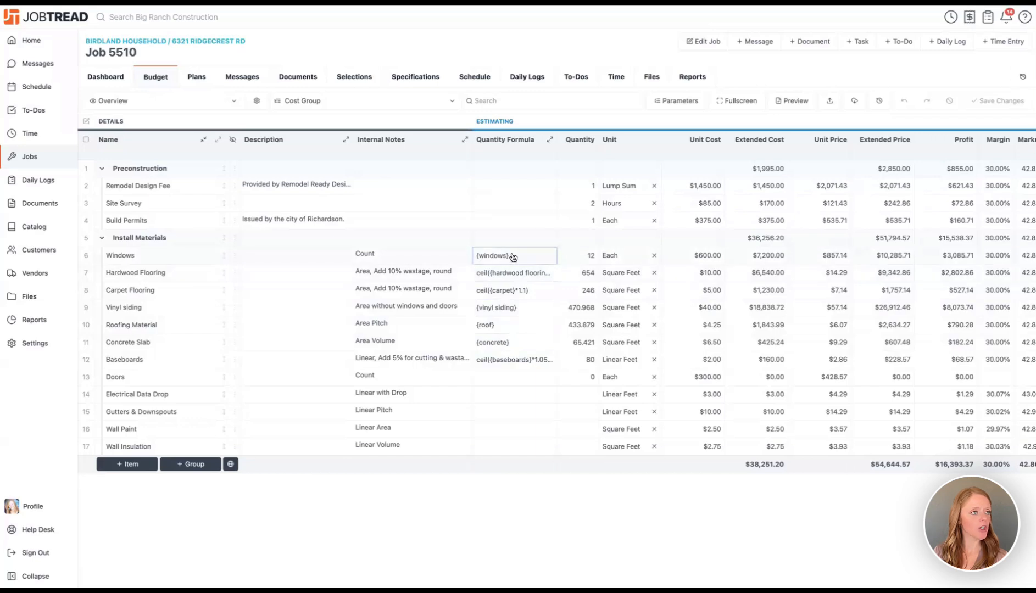
click(854, 101)
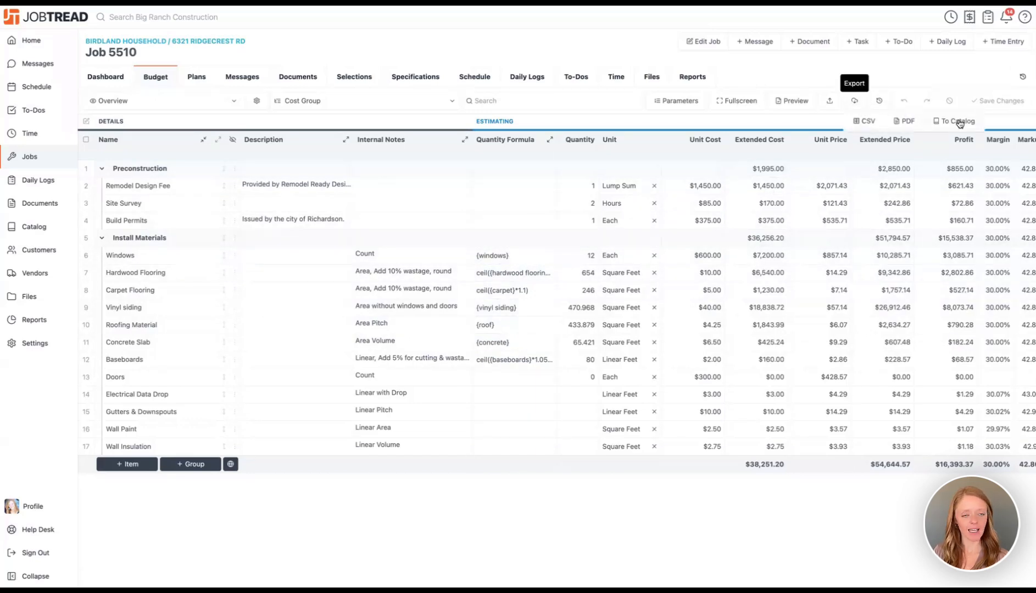
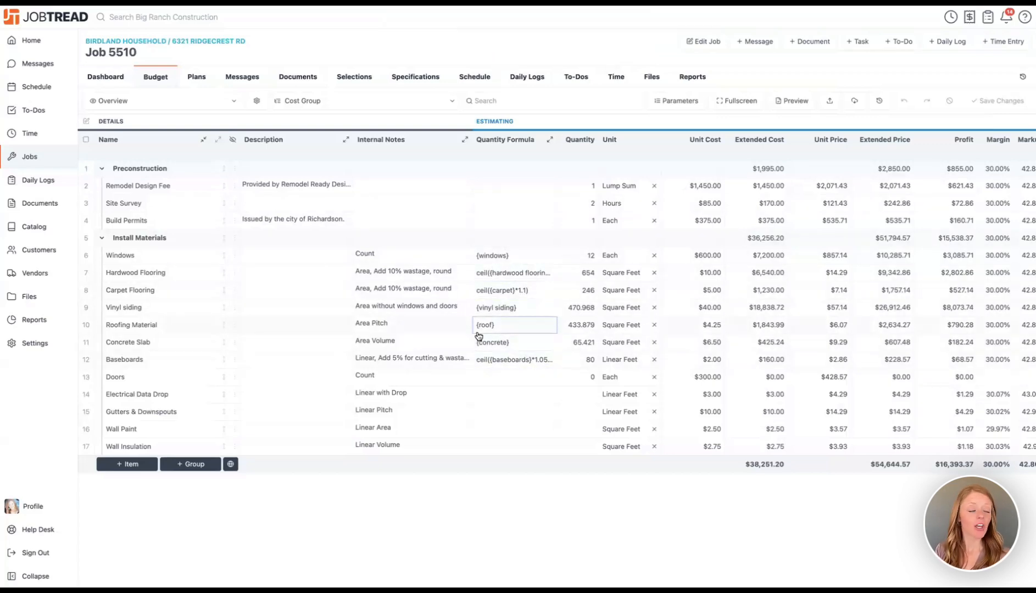
Step: Create a new fixed-price job for an existing household customer, keeping the default job details
click(55, 159)
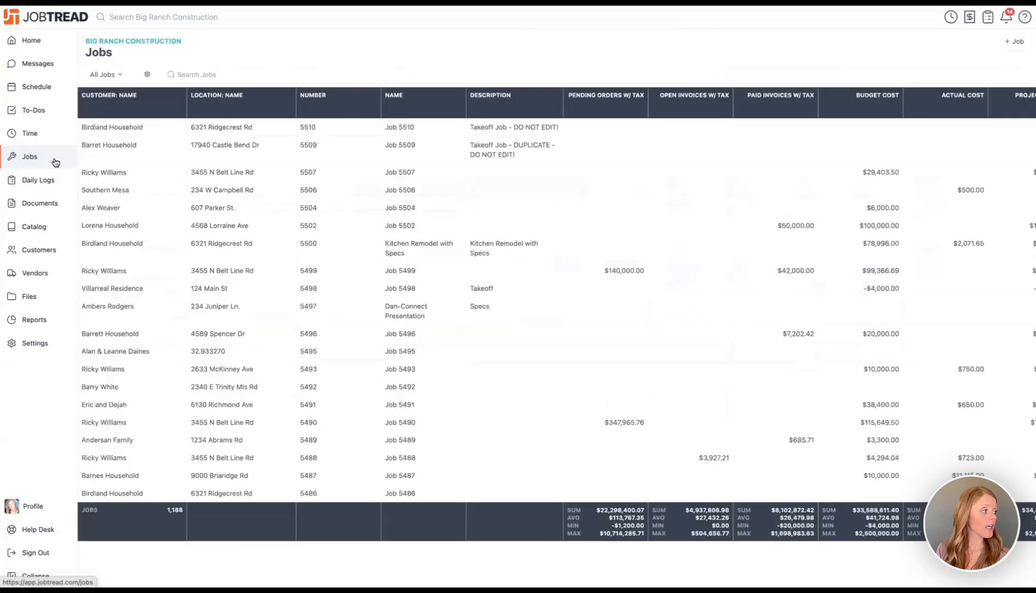
click(1004, 44)
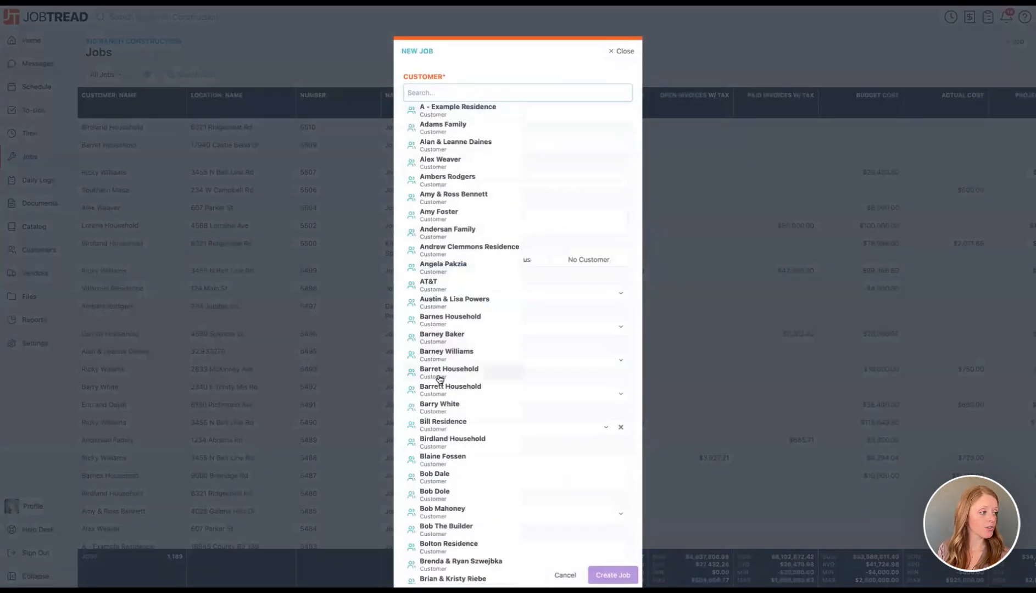
click(439, 374)
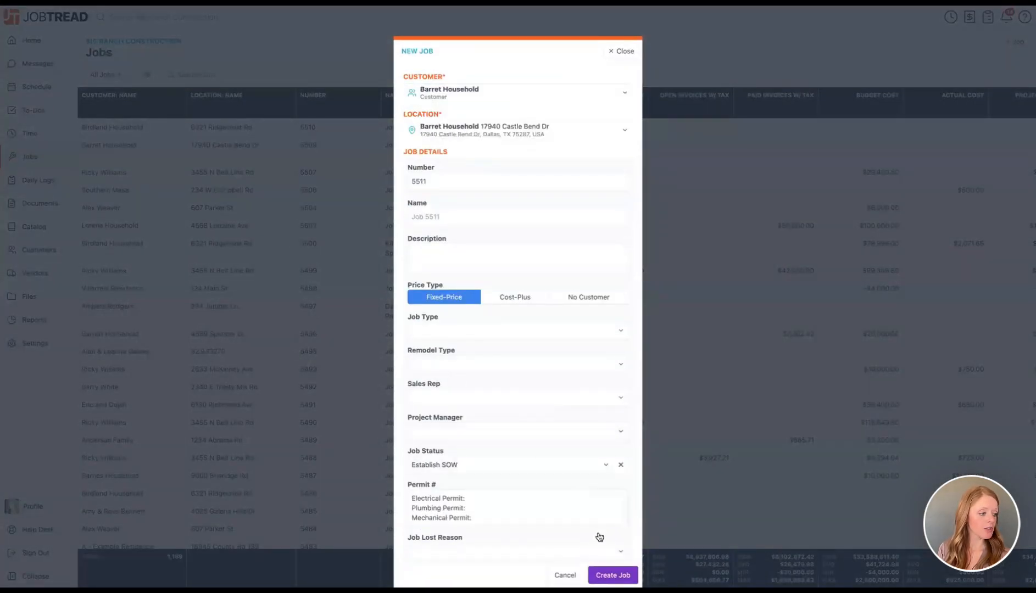
click(613, 575)
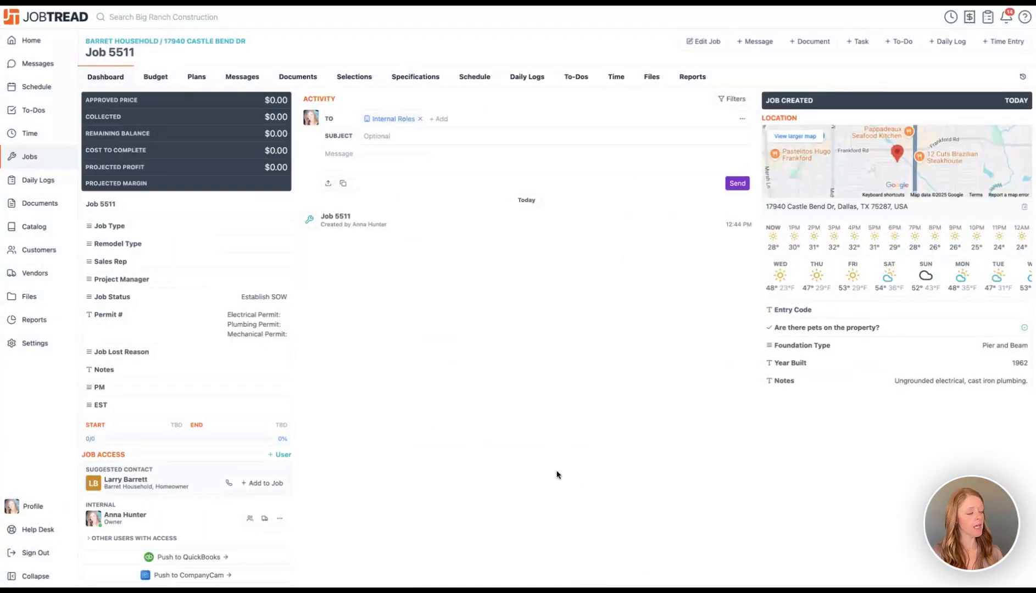
Step: Add the Home Build with Takeoff cost group from the catalog to the new job's empty budget and expand all its groups
click(154, 78)
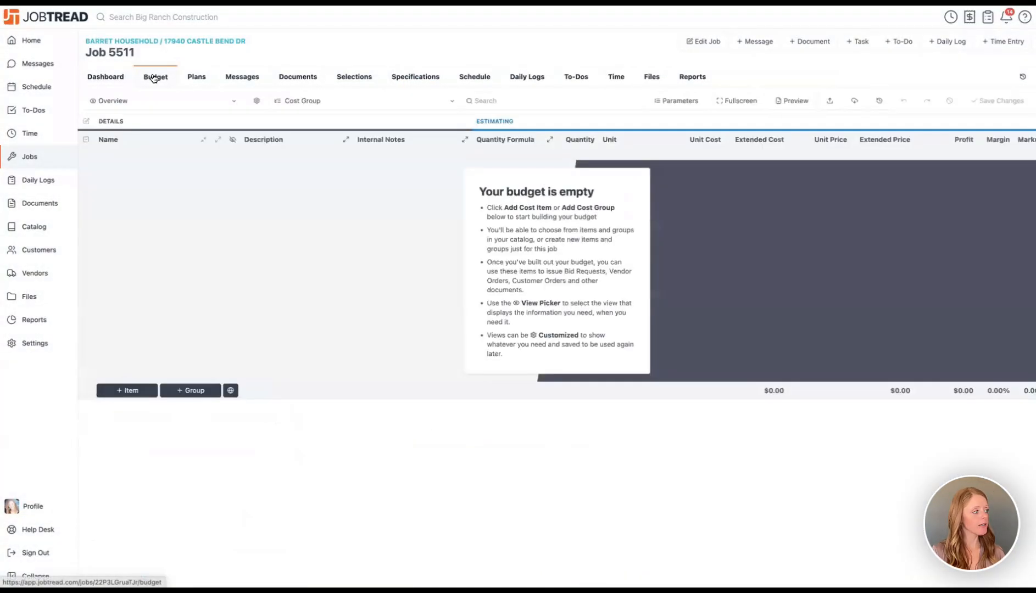
click(194, 391)
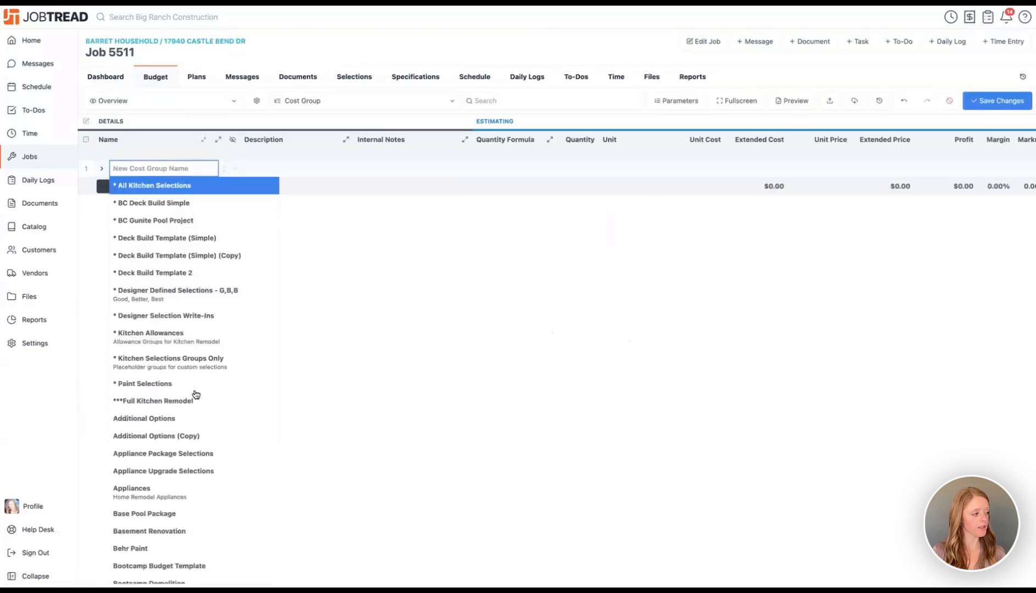
text(take)
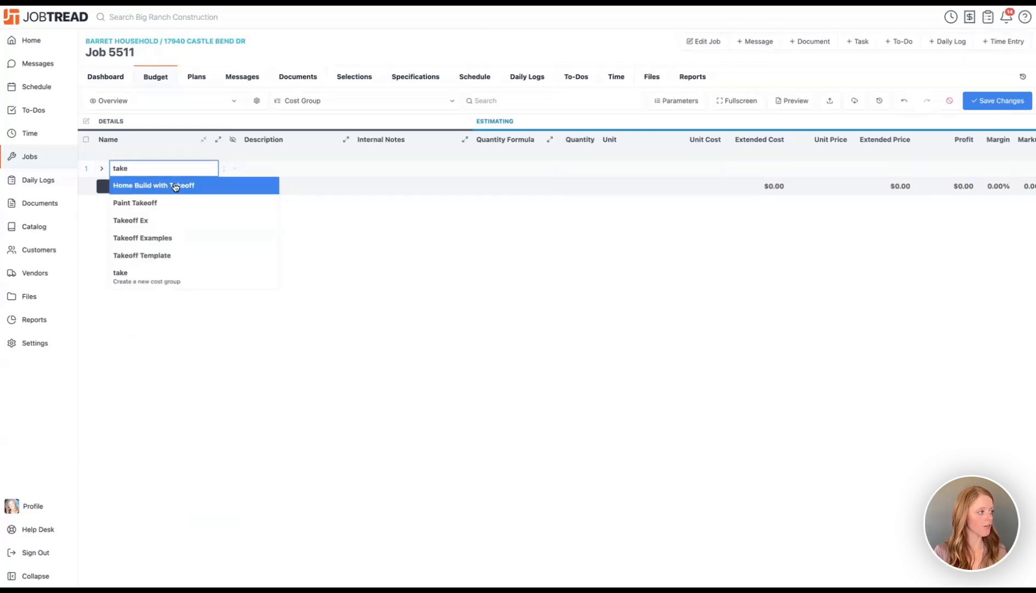
click(175, 188)
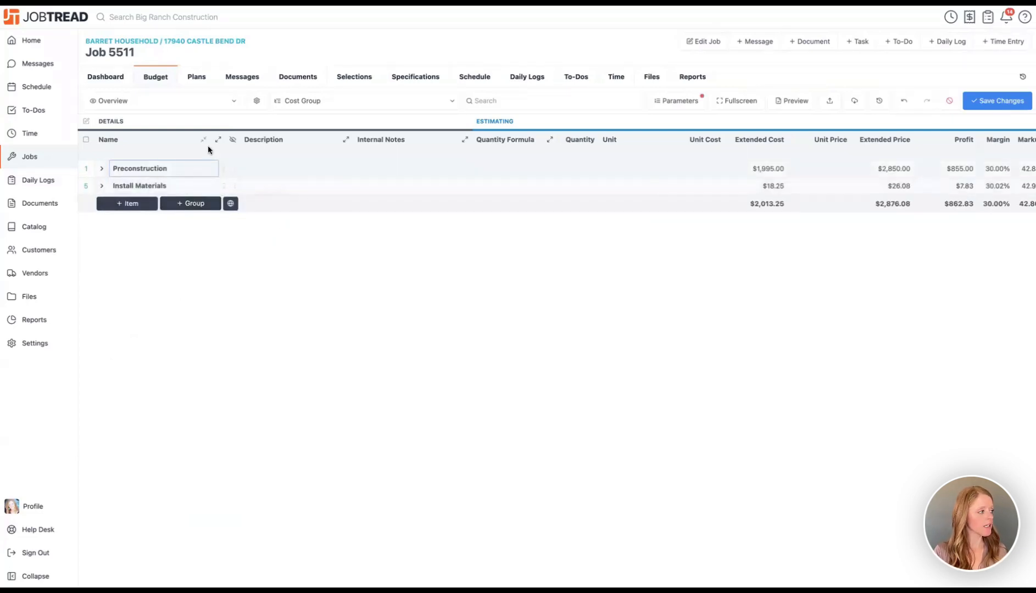
click(221, 139)
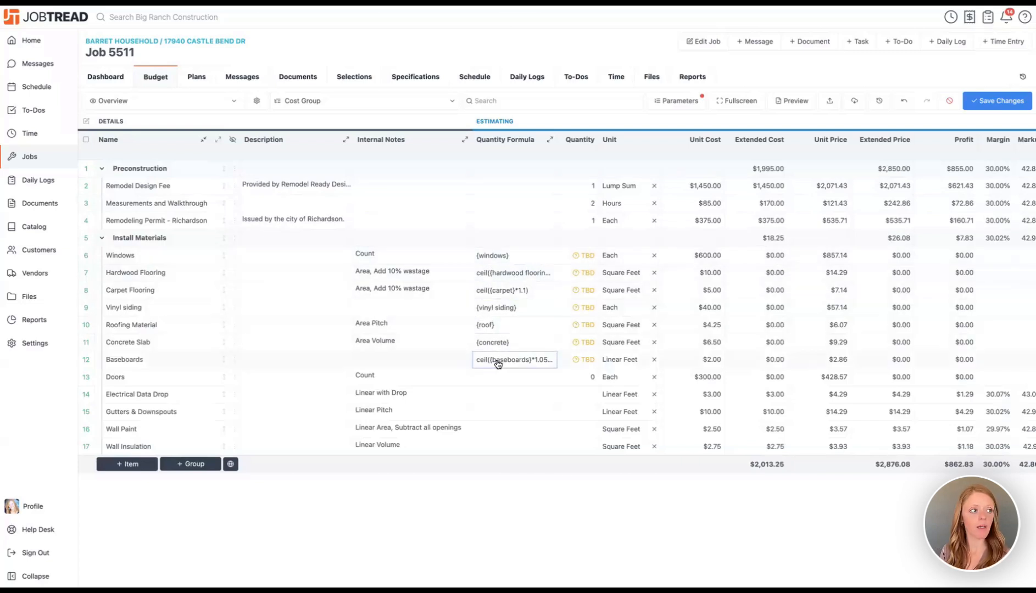
Step: Add the missing parameters used by the quantity formulas to the job parameters and save them
mouse_move(694, 103)
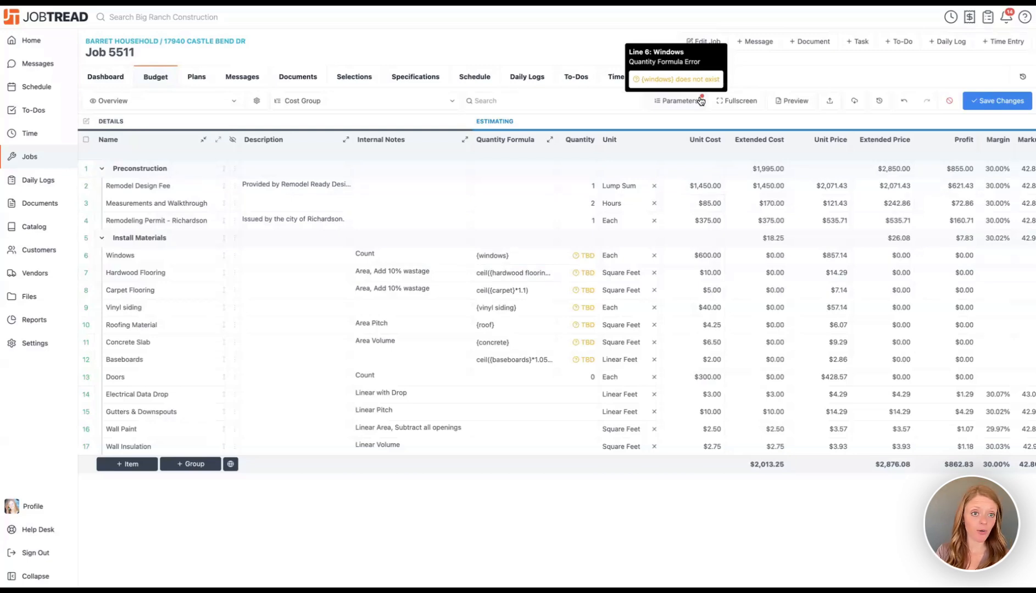
click(699, 101)
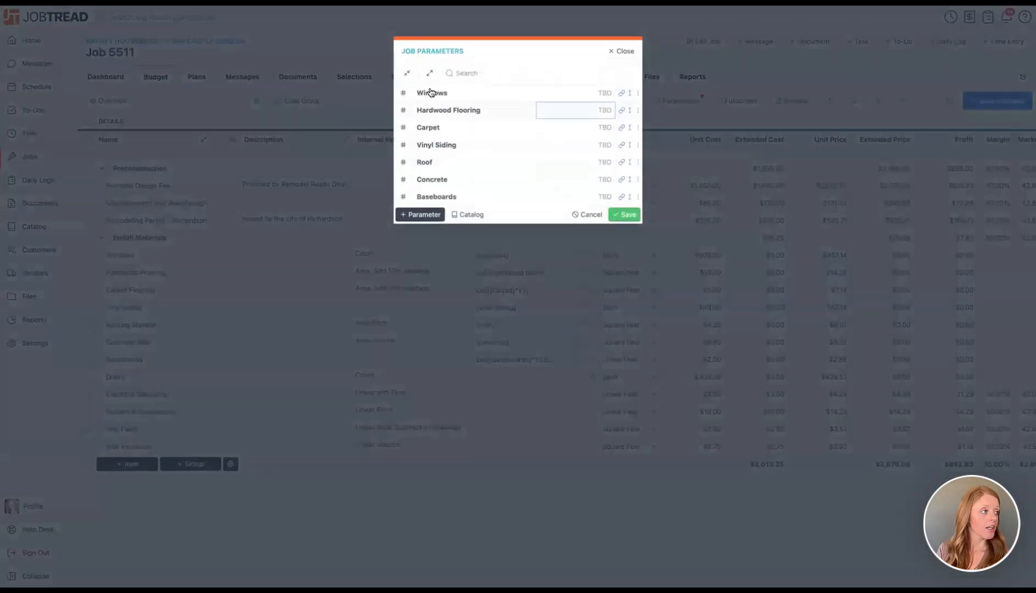
click(621, 215)
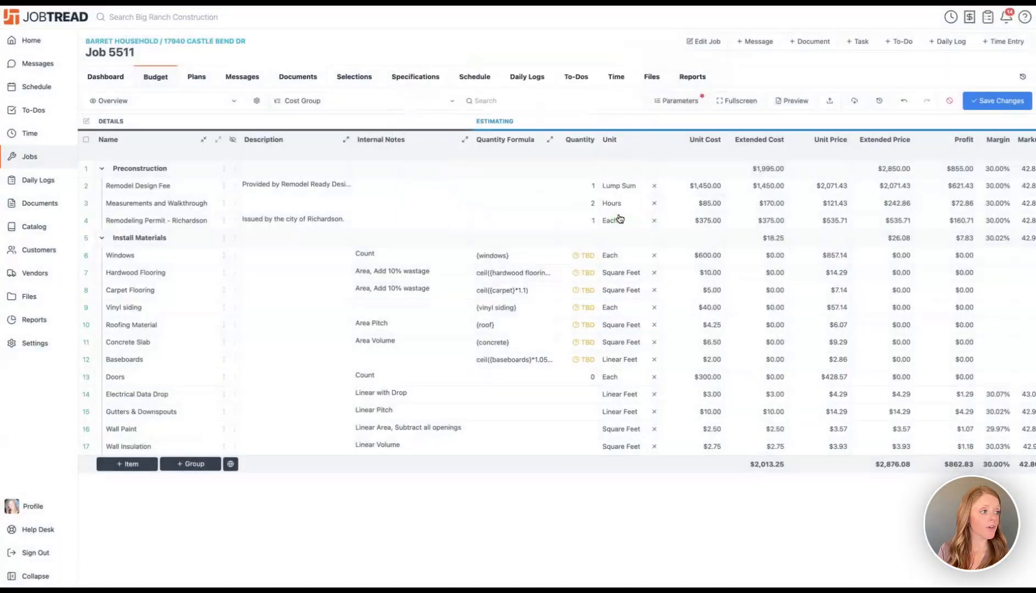
Step: Change the Carpet and Hardwood Flooring job parameters to the Area type and save the parameters
click(677, 103)
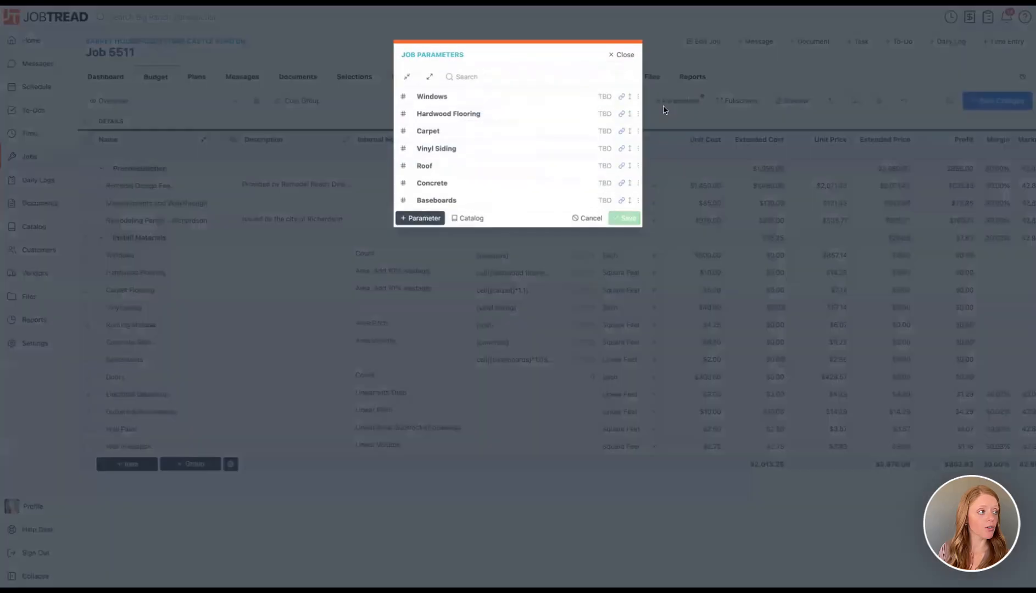
click(401, 129)
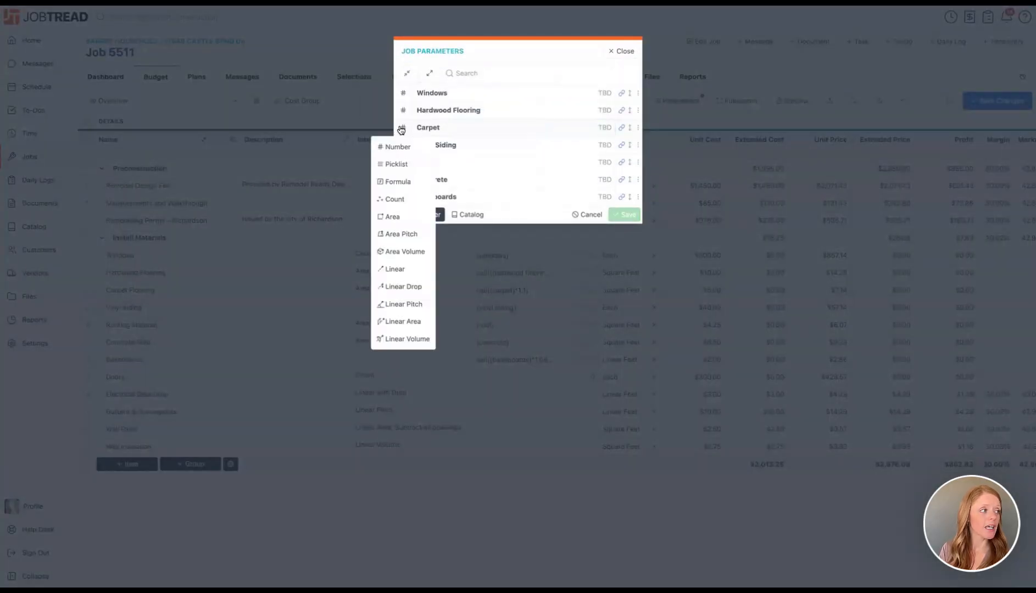
click(402, 129)
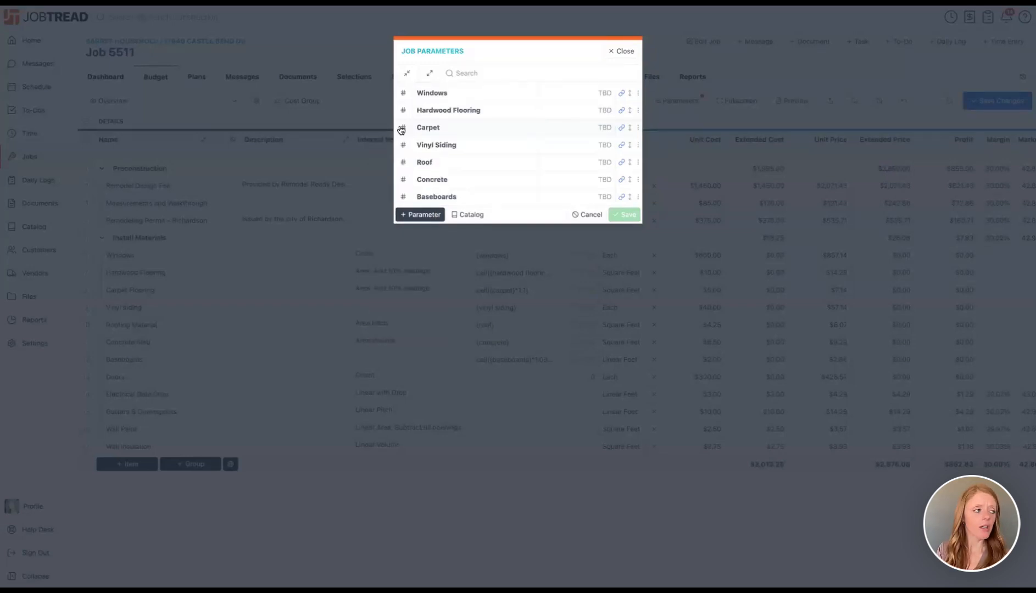
click(401, 129)
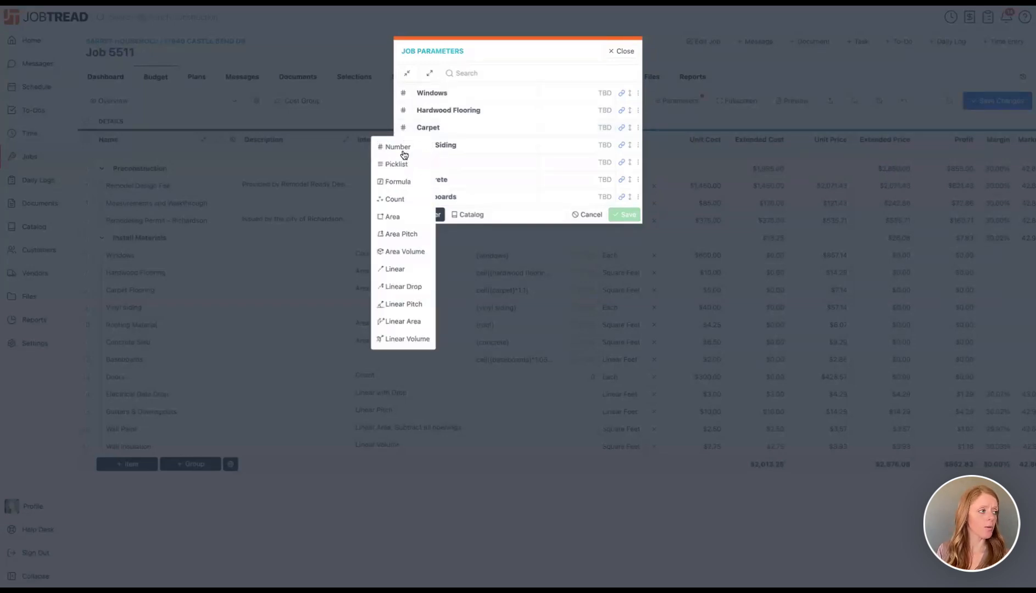
click(396, 217)
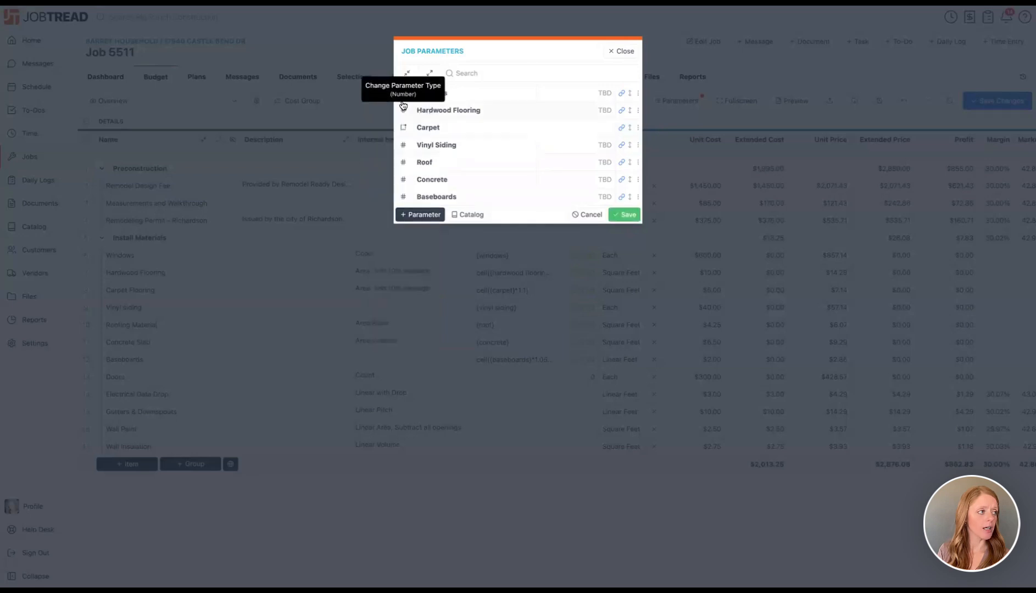
click(403, 110)
click(410, 199)
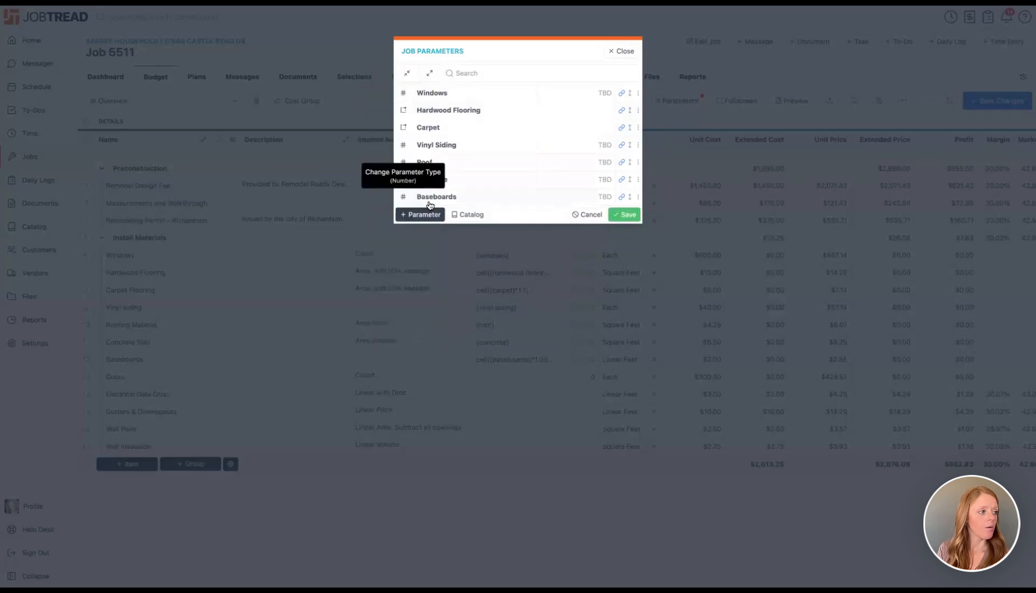
click(624, 215)
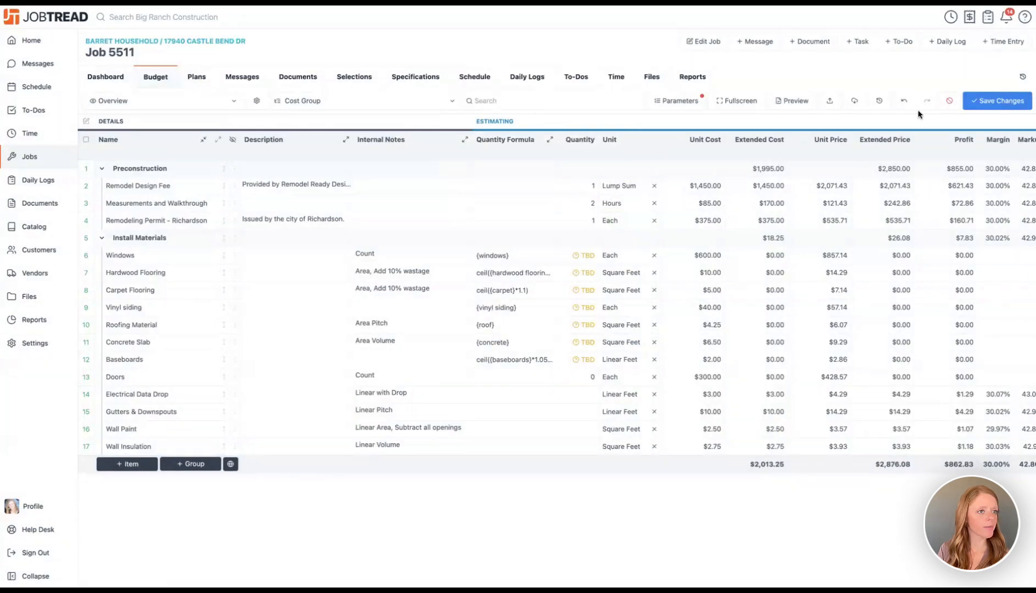
Step: Save the budget and show the job's plans with their parameter list
click(974, 101)
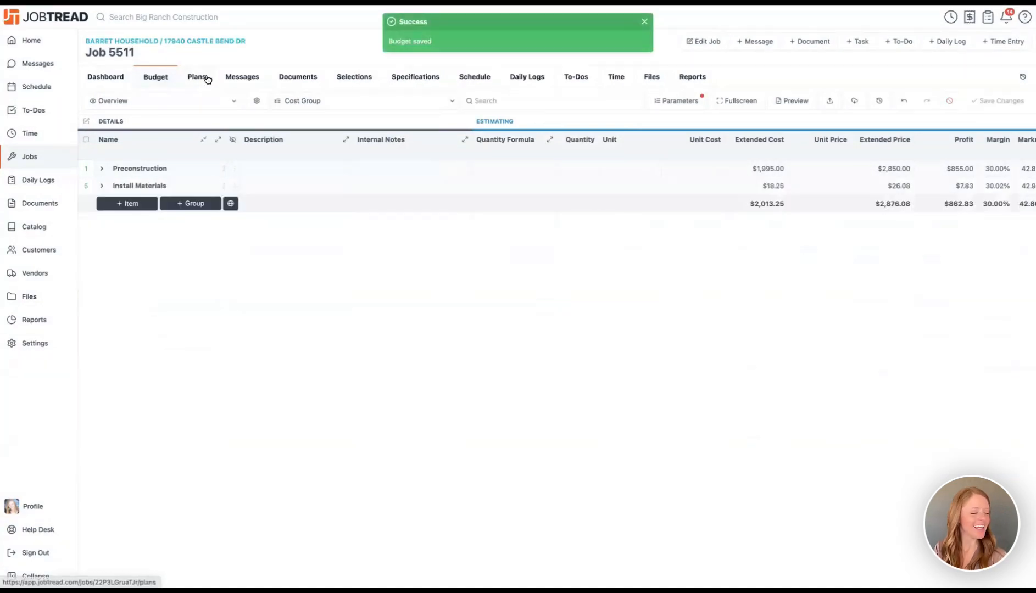
click(202, 78)
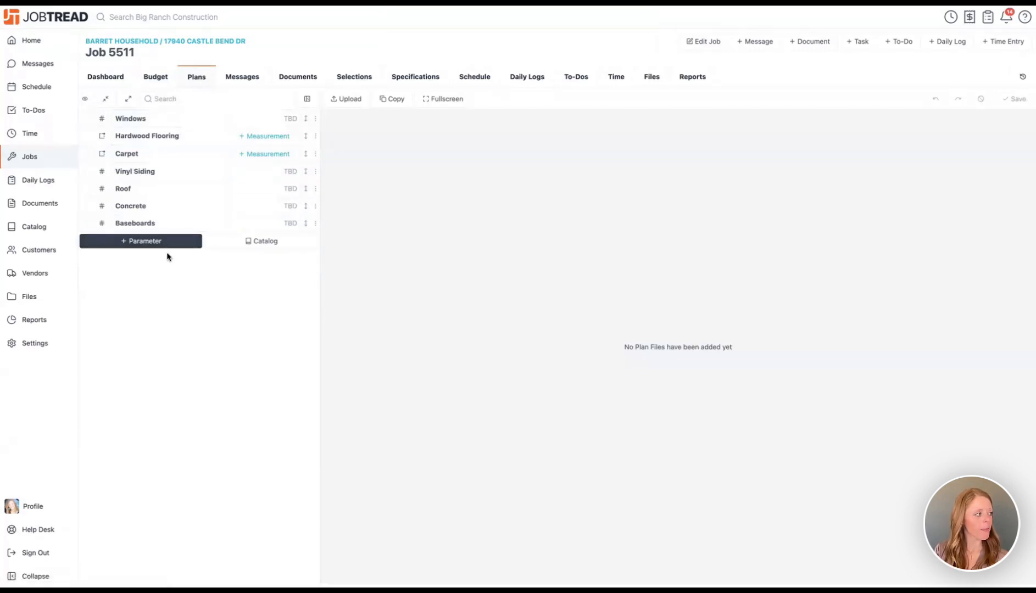
Step: Review the catalog parameters, including the measurements under Exterior Walls and their color options, and close the list
click(40, 231)
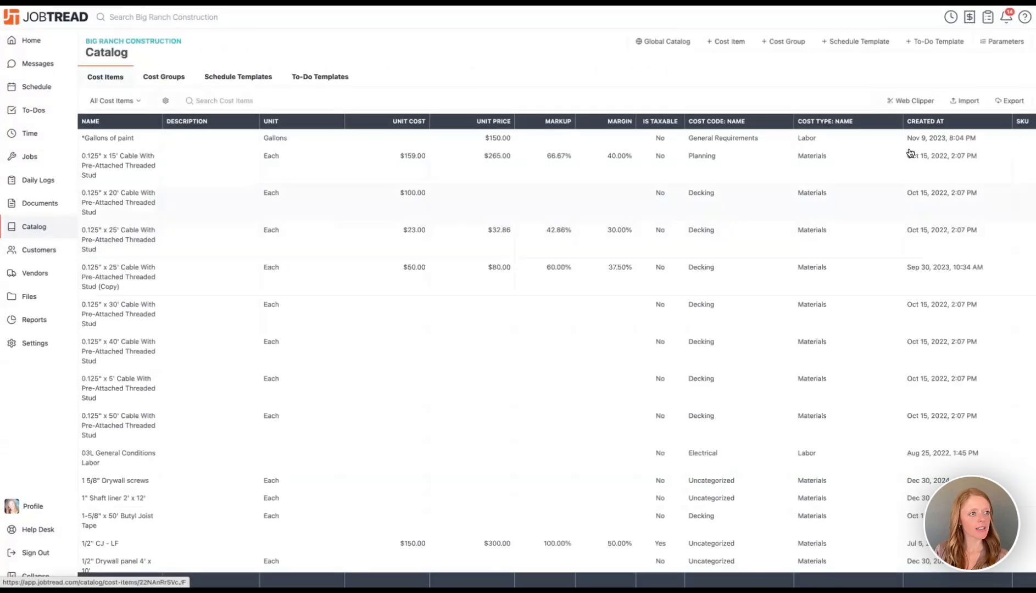
click(1004, 43)
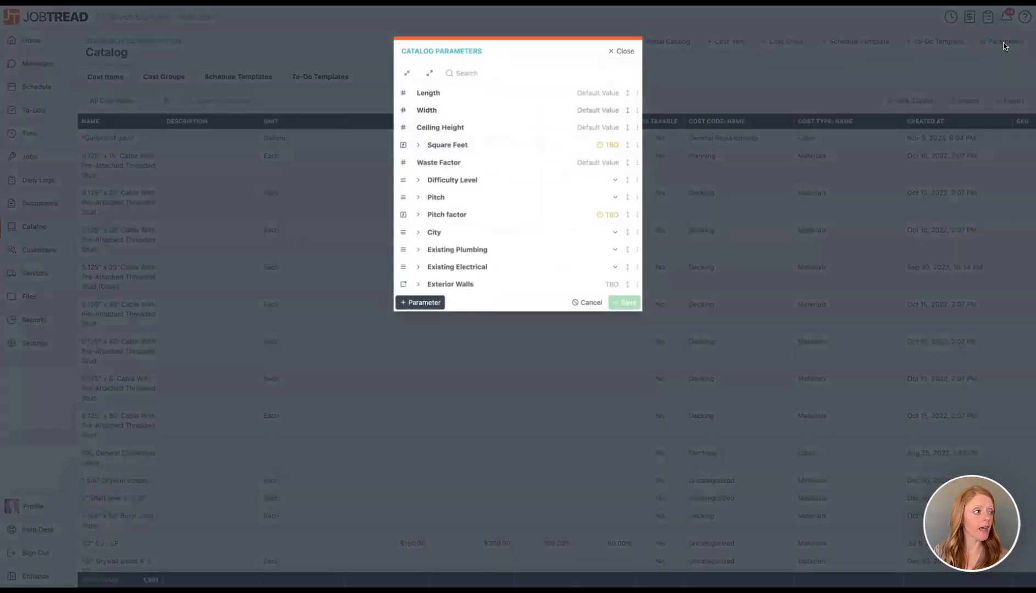
click(418, 284)
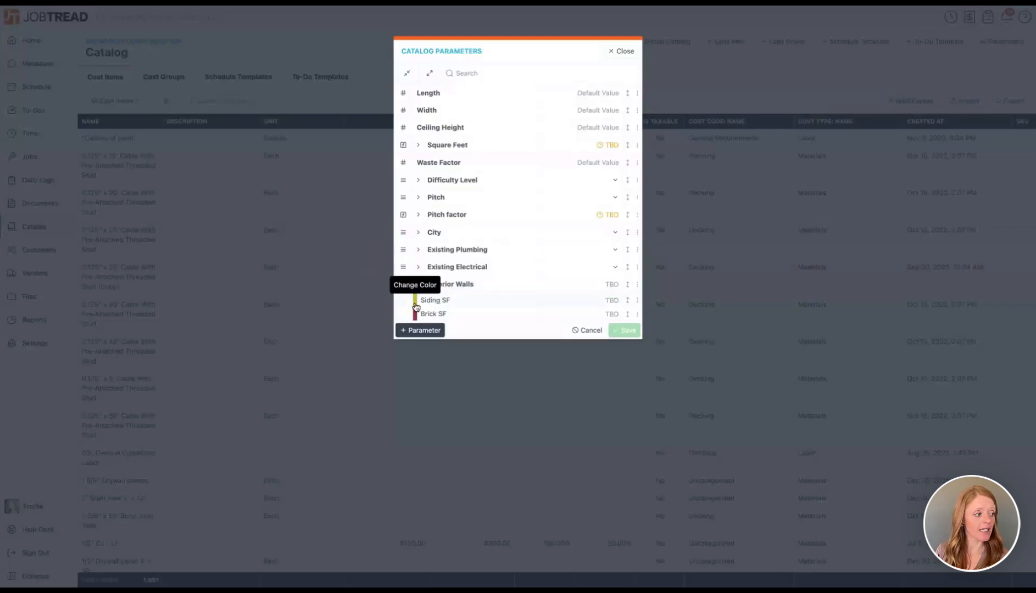
click(416, 306)
click(404, 301)
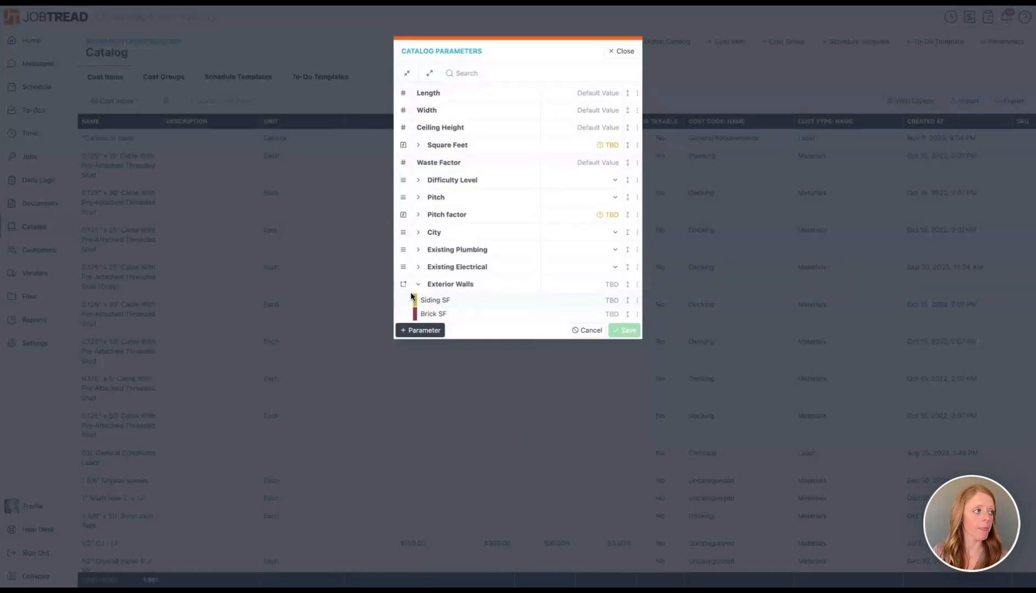
click(623, 51)
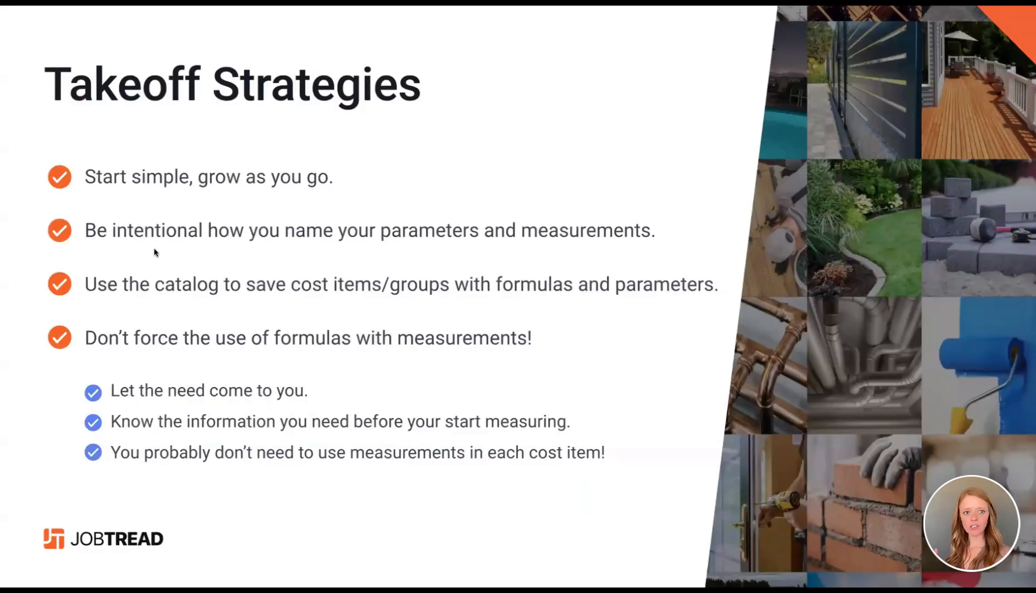